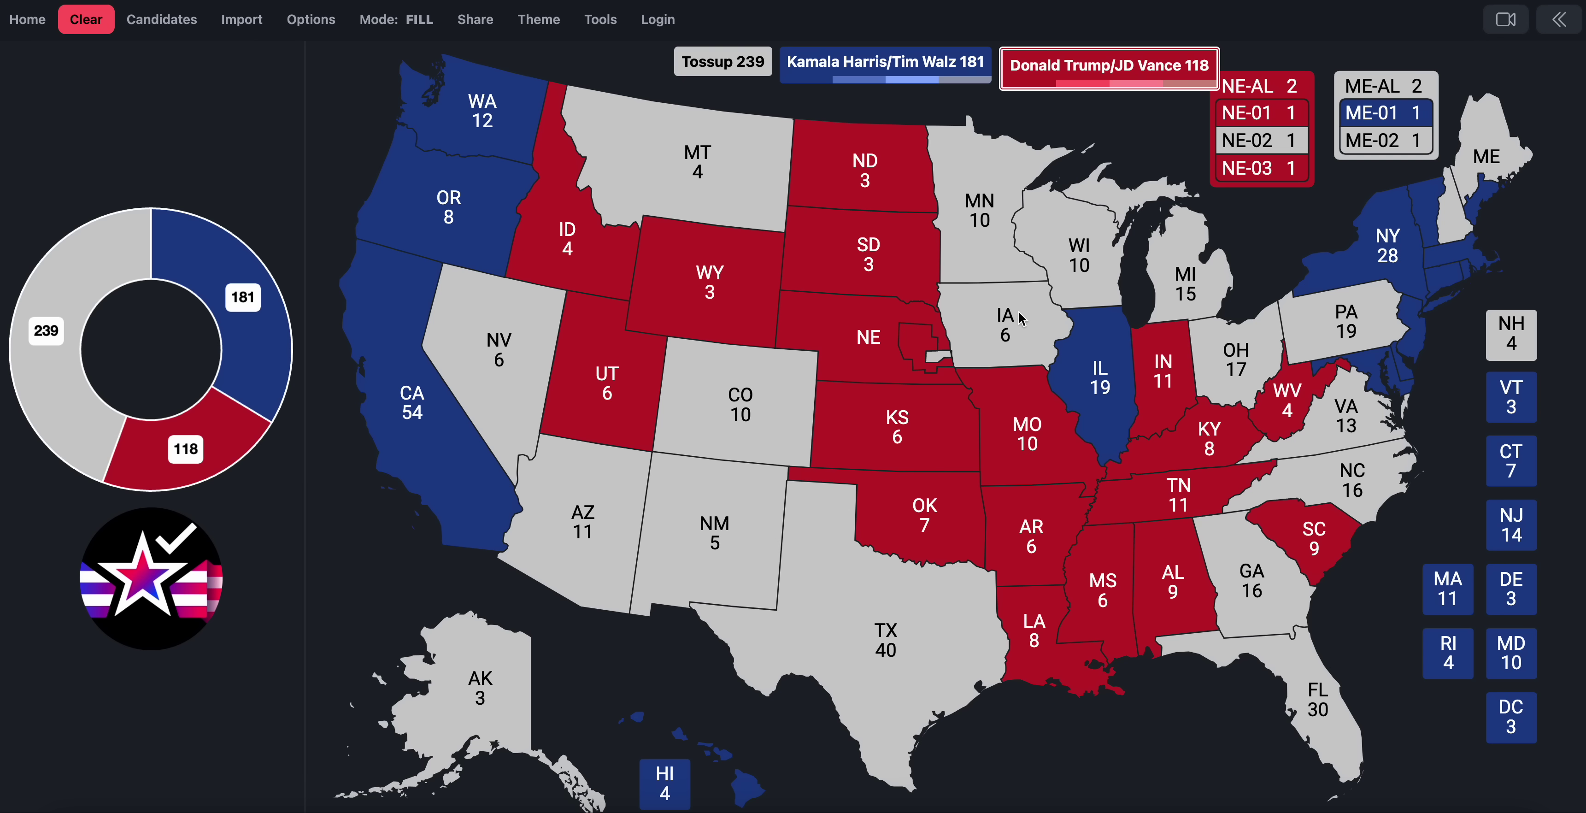
Step: Assign Montana to Donald Trump/JD Vance on the electoral map in the darkest red shade
click(945, 69)
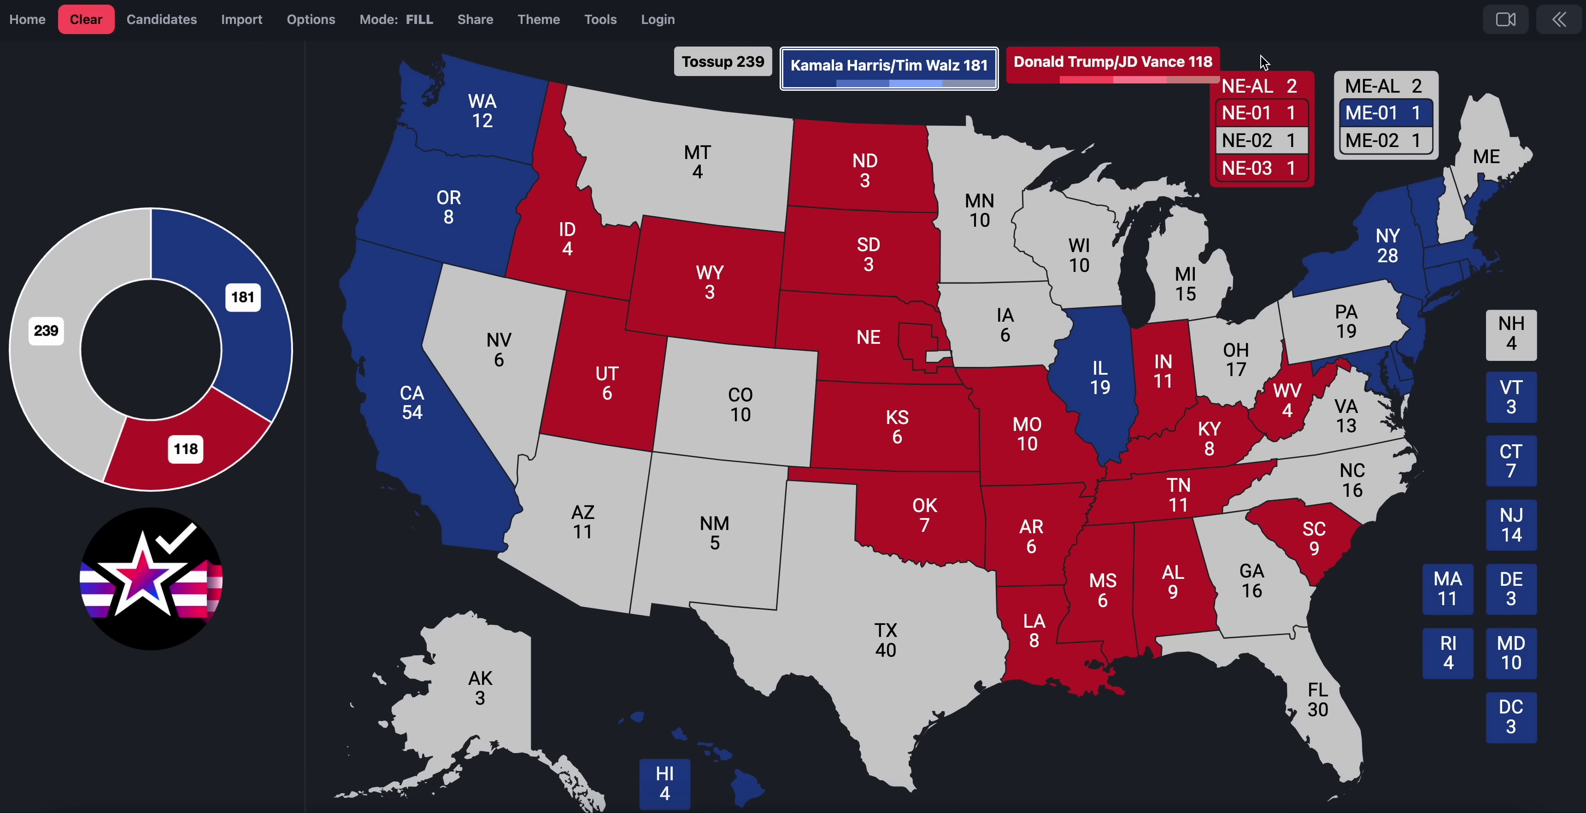
click(1106, 65)
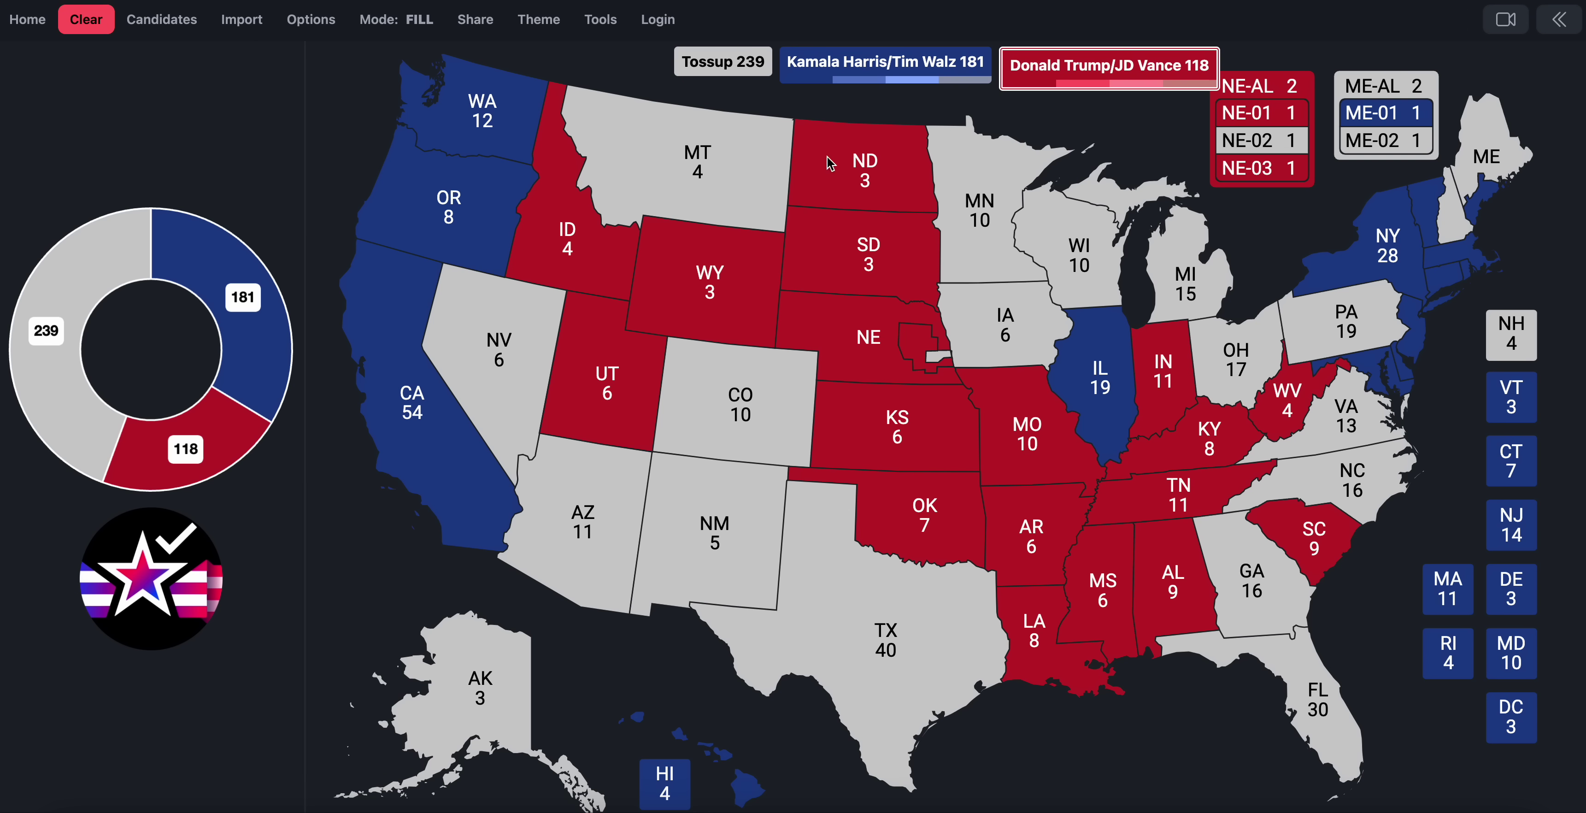
click(757, 165)
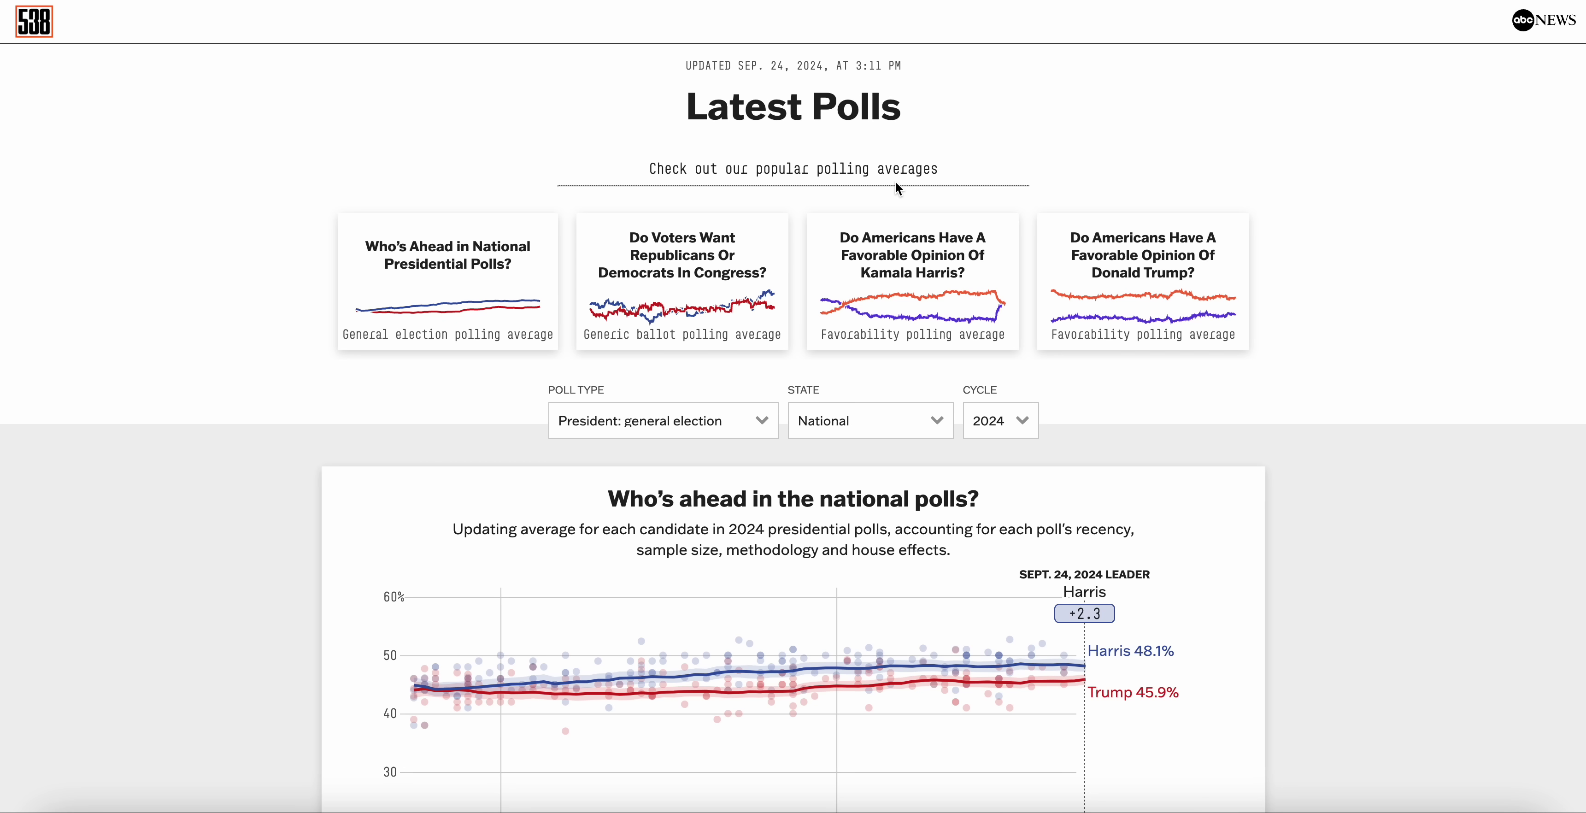
Step: Look up Ohio's presidential polling average on the 538 polls page and shade Ohio medium red for Trump/Vance on the electoral map
scroll(896, 182, down, 3)
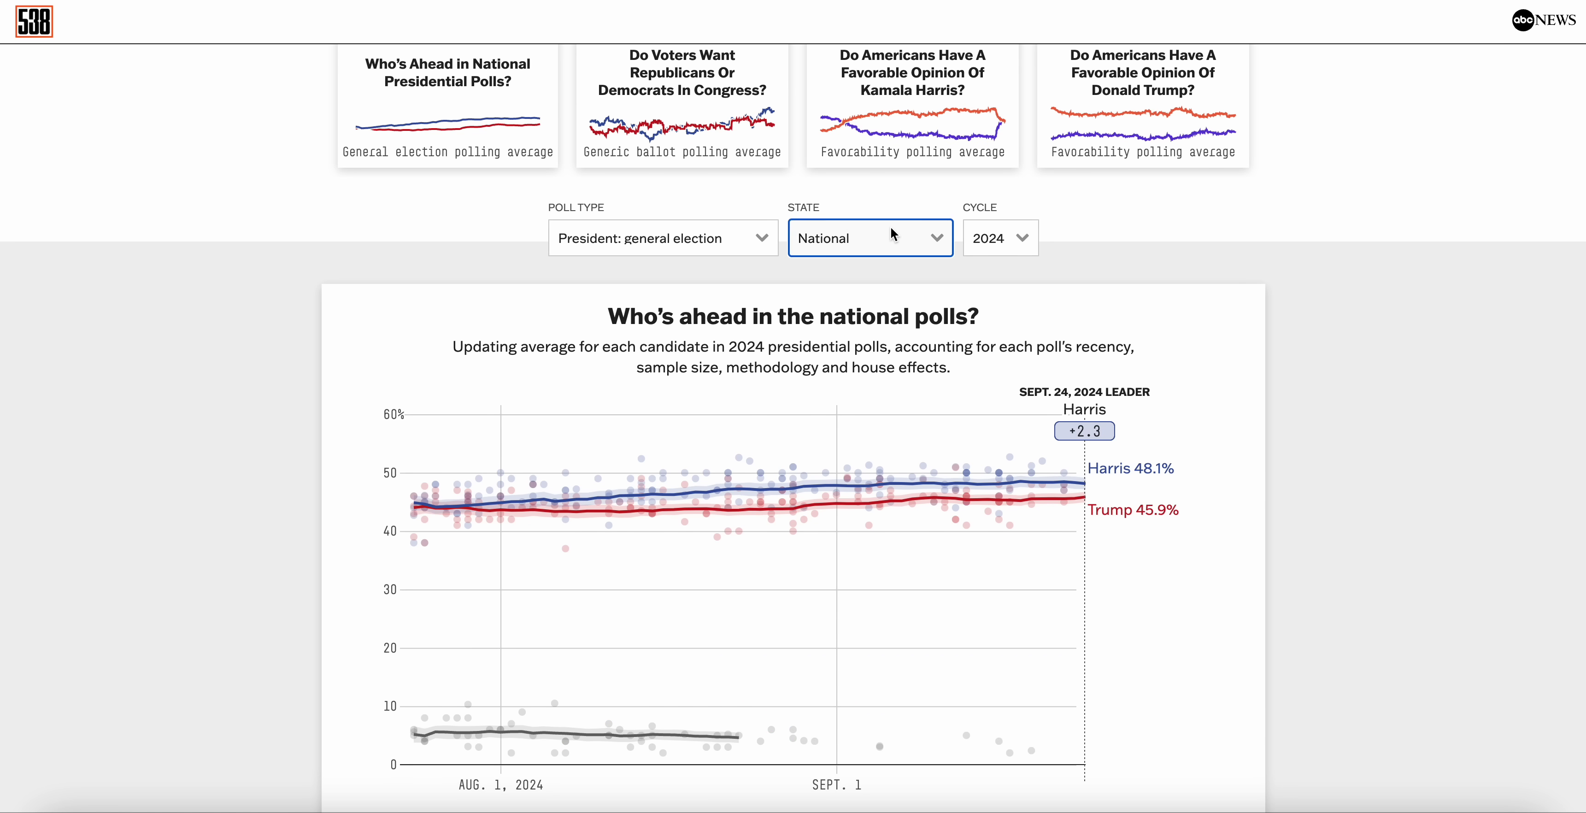
click(891, 234)
scroll(862, 454, down, 10)
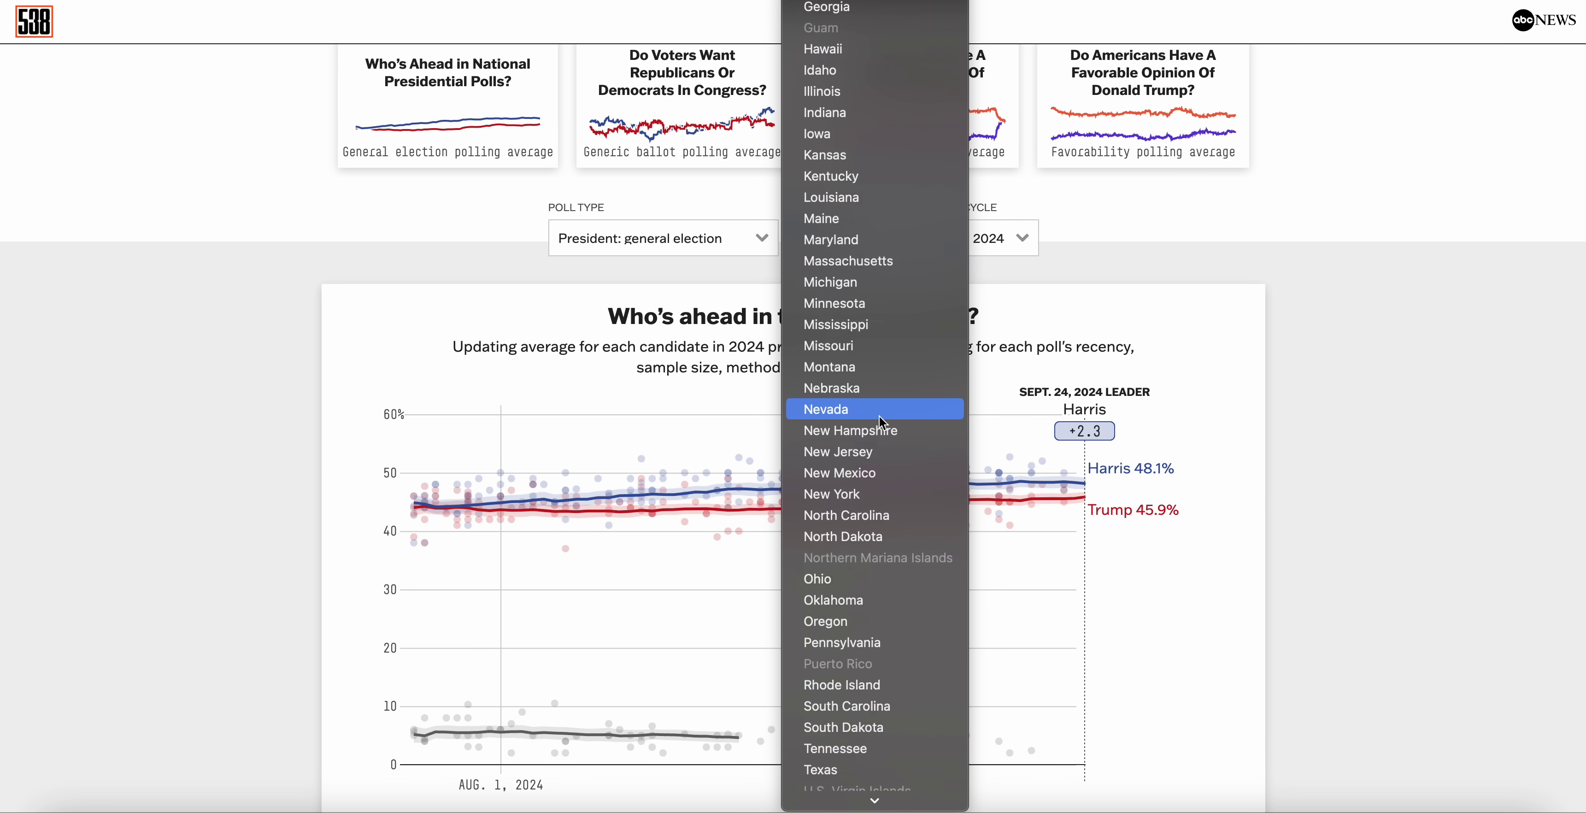
click(870, 541)
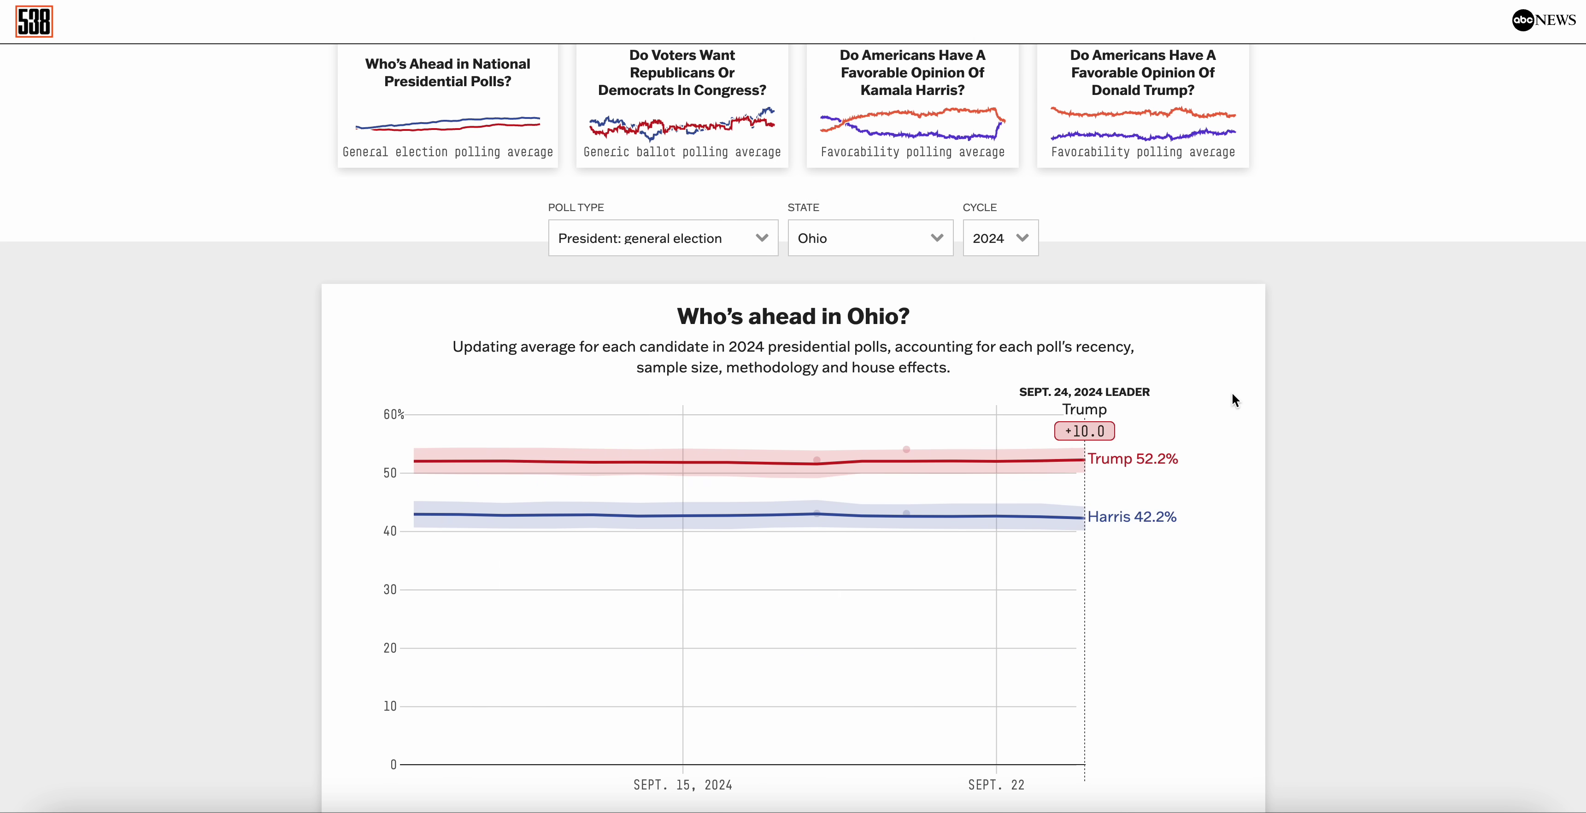
click(883, 240)
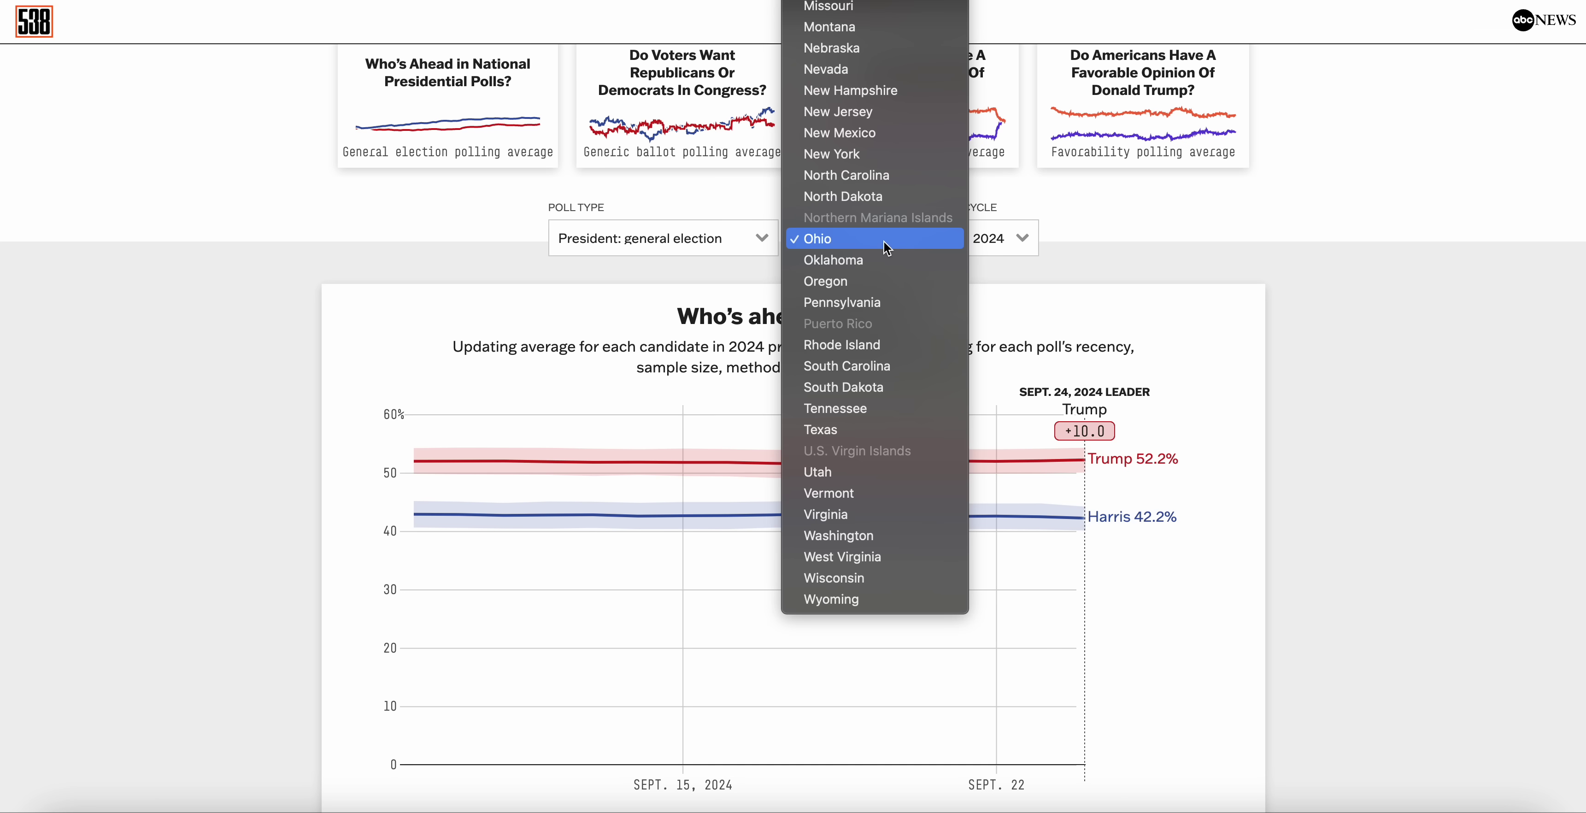
scroll(931, 254, up, 5)
click(1254, 395)
scroll(1254, 395, down, 2)
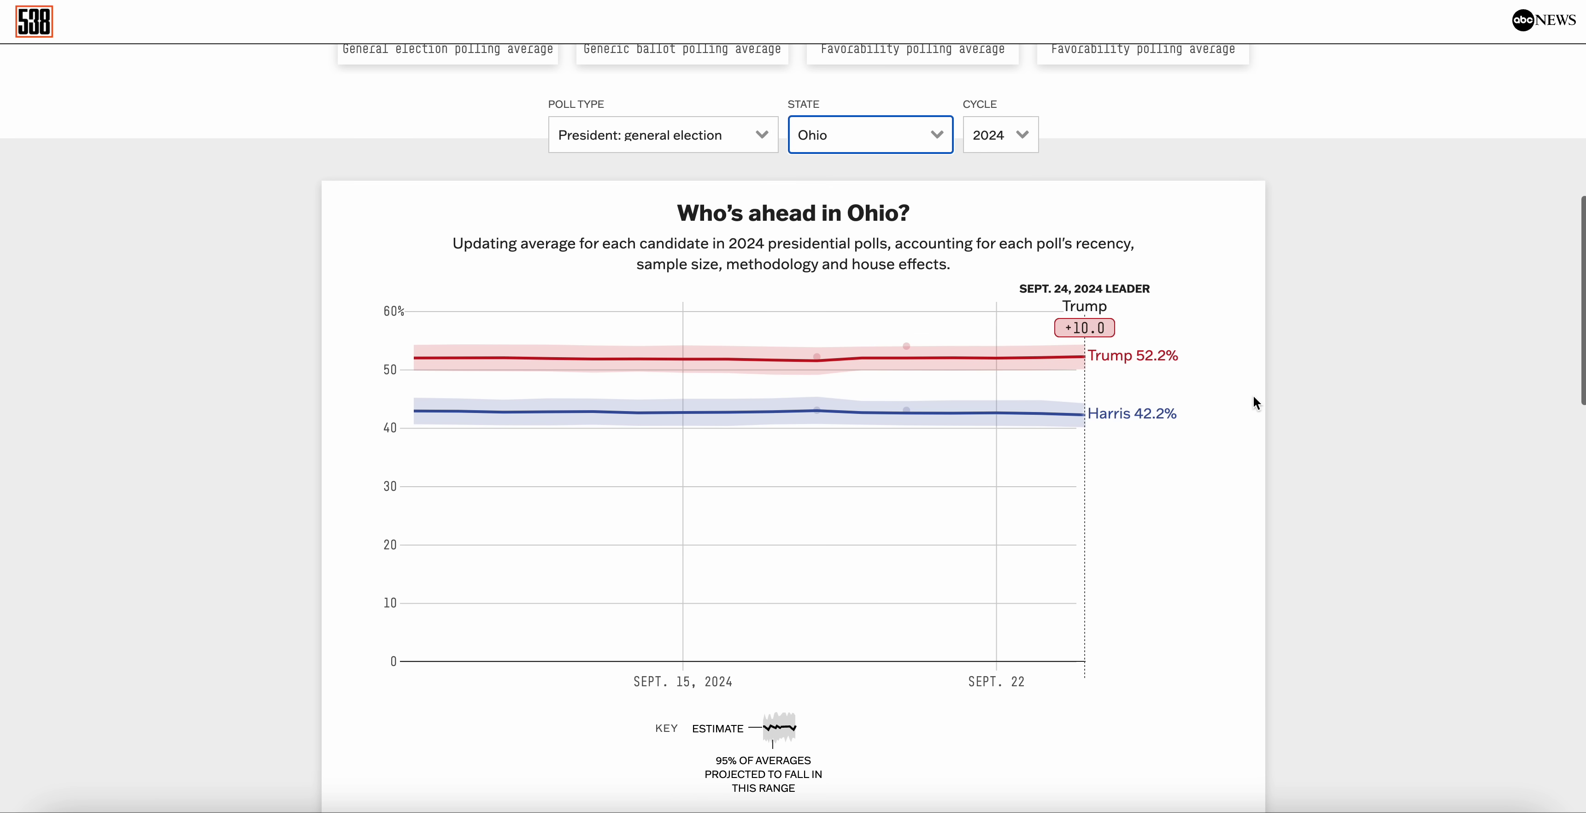
click(824, 137)
click(1024, 191)
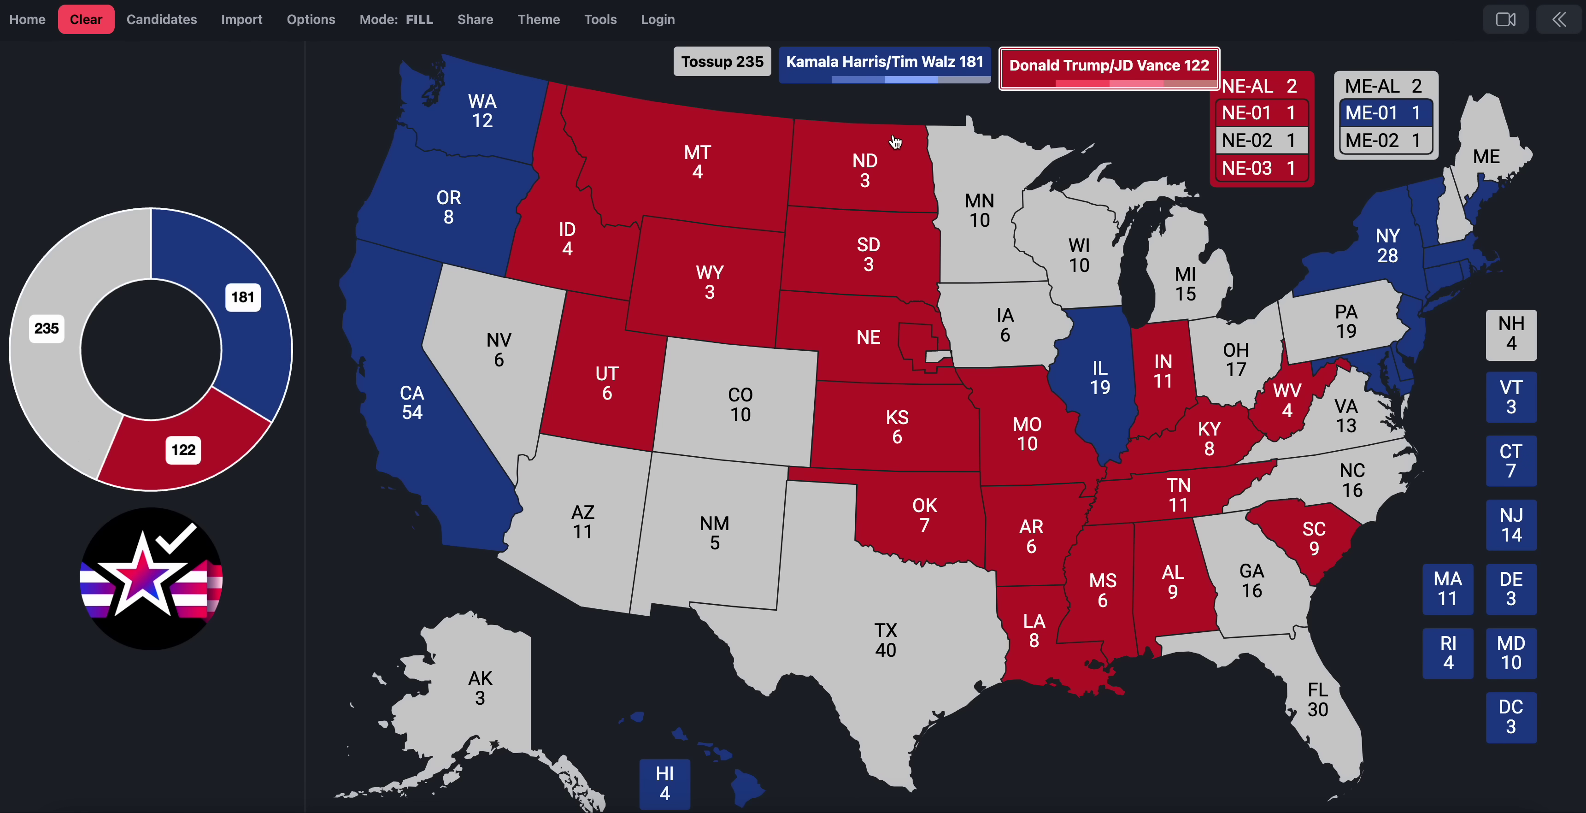
click(1253, 344)
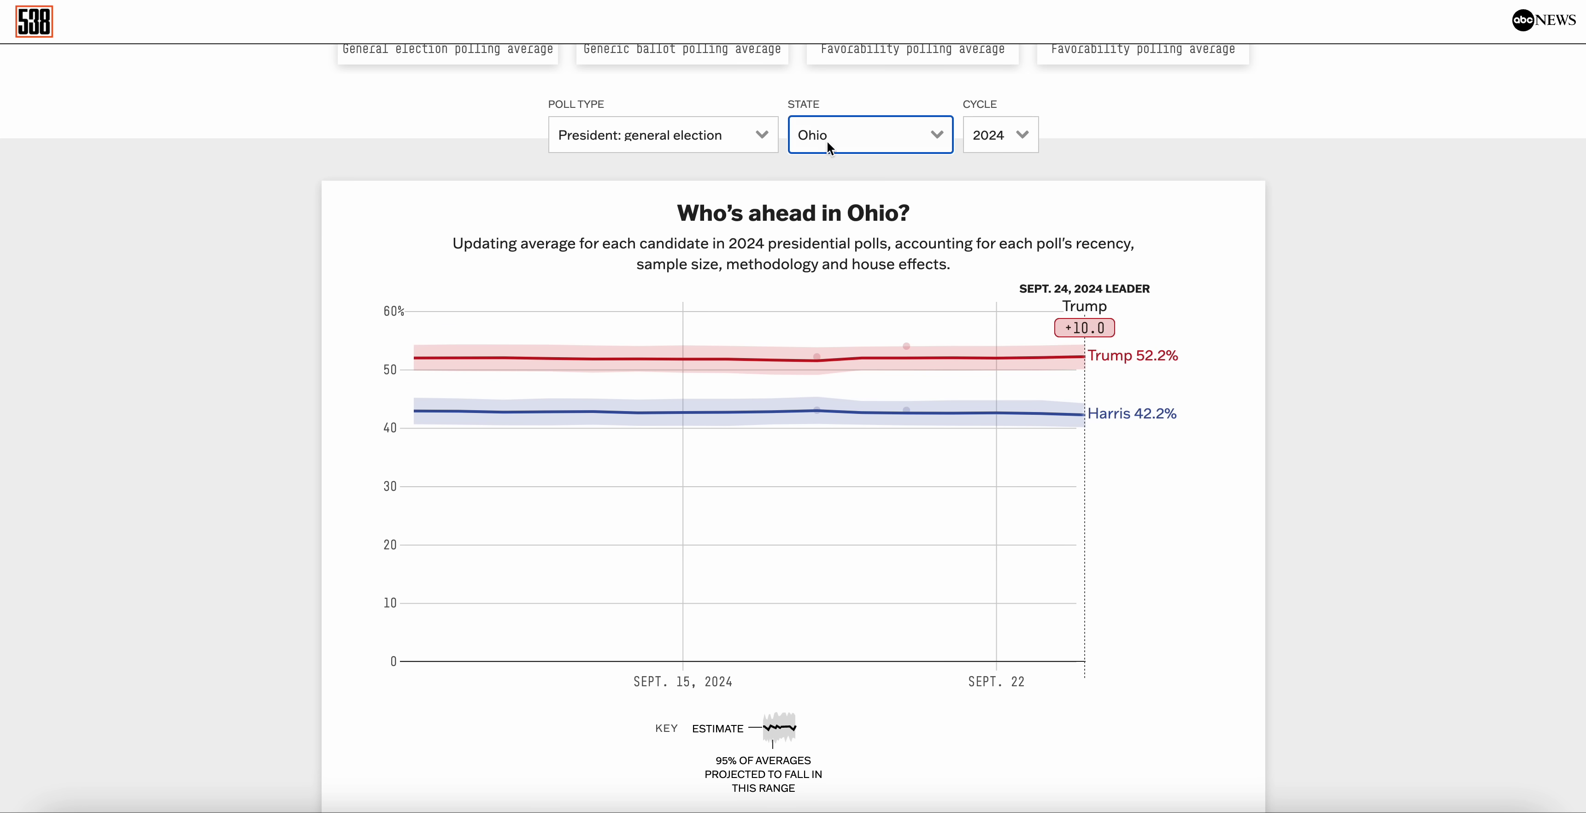
Step: Look up Iowa's presidential general election polls on 538 and shade Iowa the lightest red for Trump/Vance on the electoral map
click(827, 141)
scroll(849, 118, up, 10)
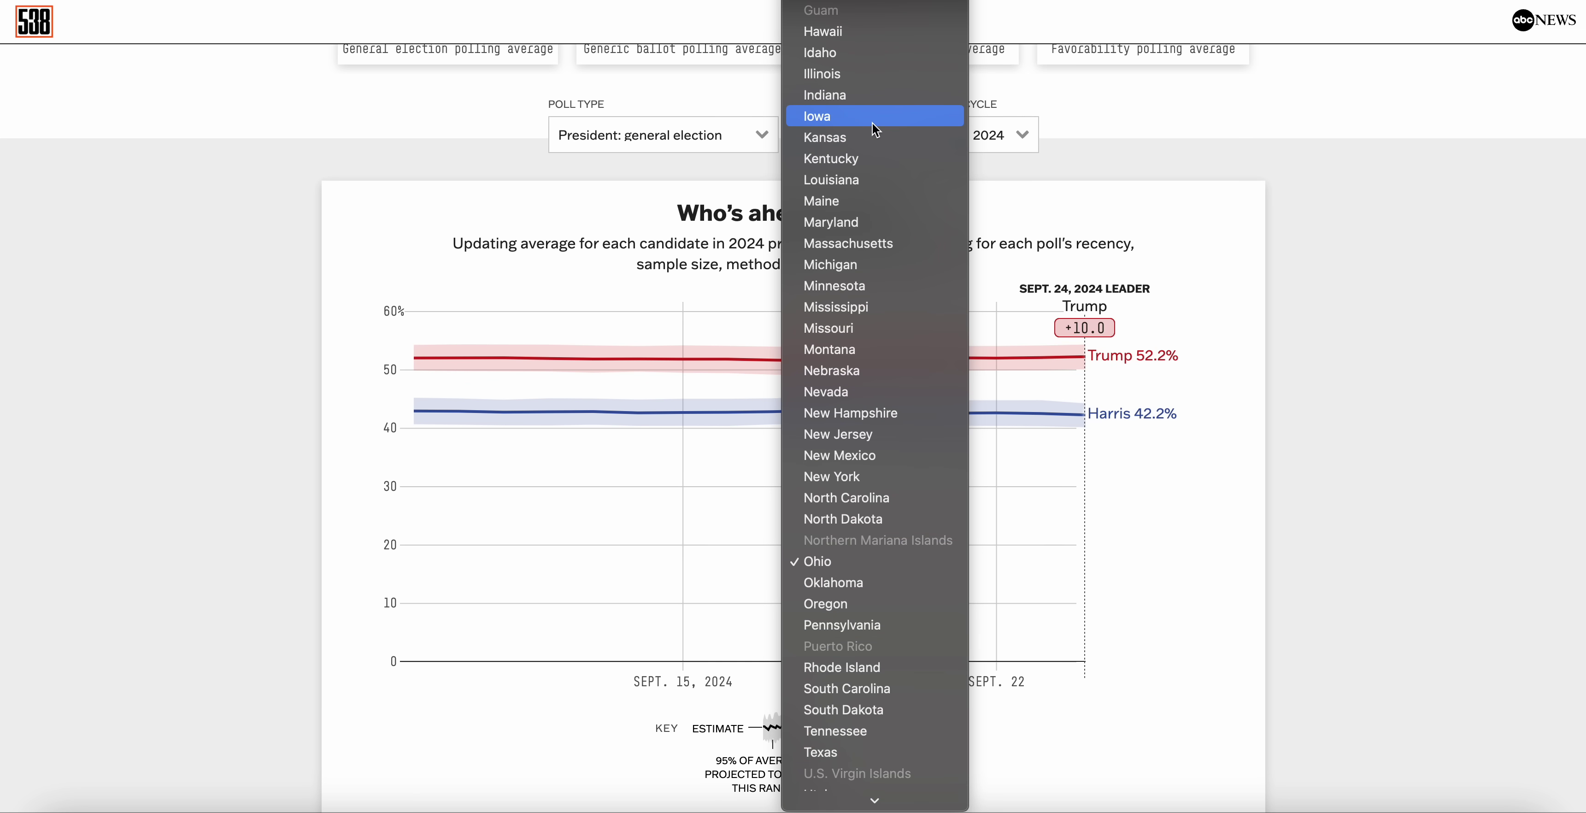
click(872, 123)
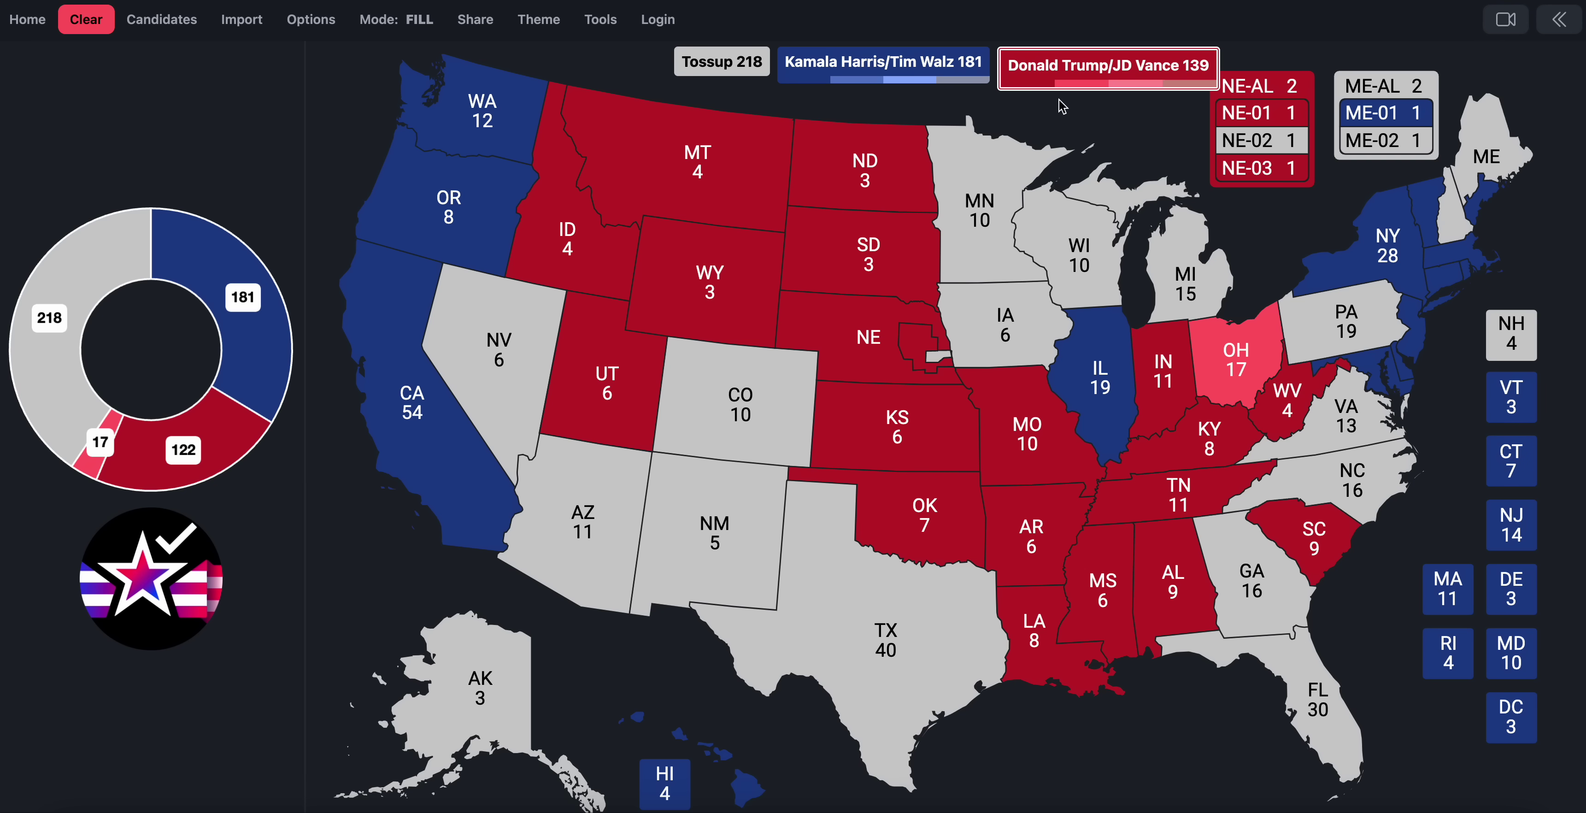
click(1023, 343)
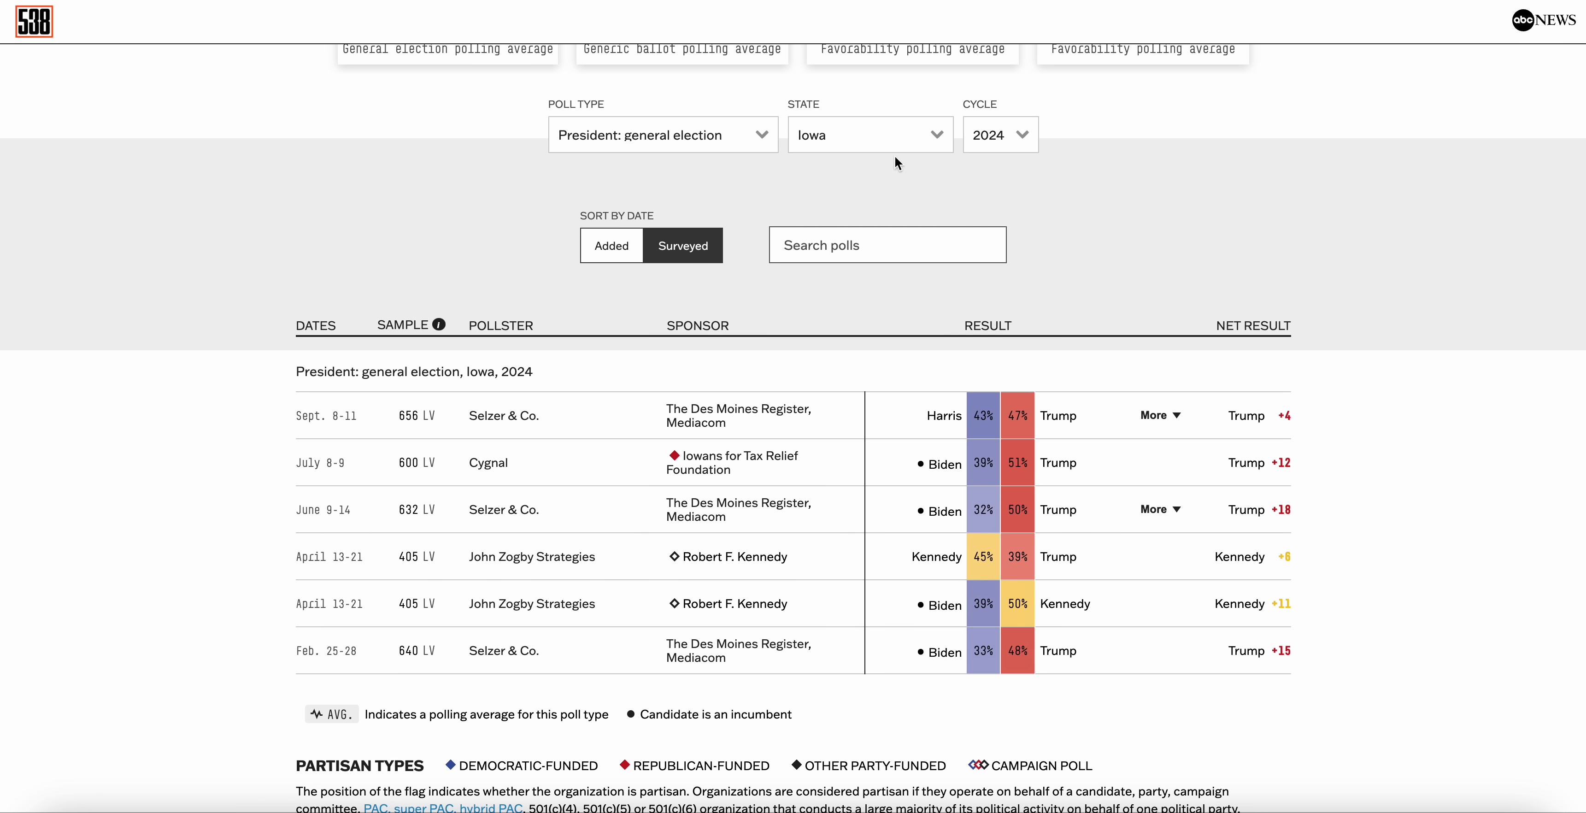
Step: Look up Texas's presidential polling average on 538 and shade Texas medium red for Trump/Vance on the electoral map
click(900, 136)
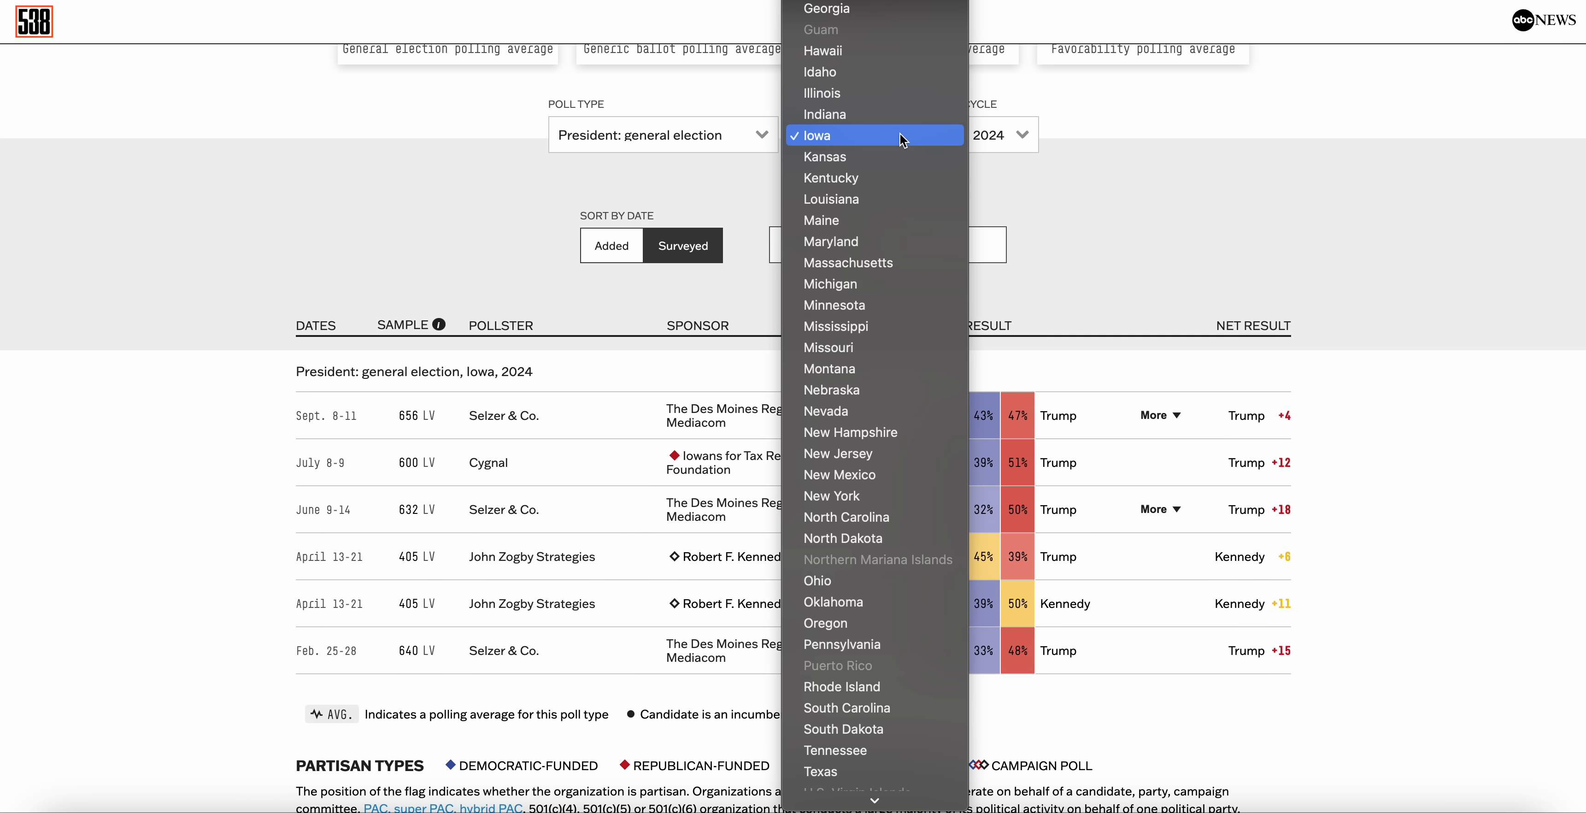
scroll(902, 136, up, 3)
scroll(942, 295, down, 2)
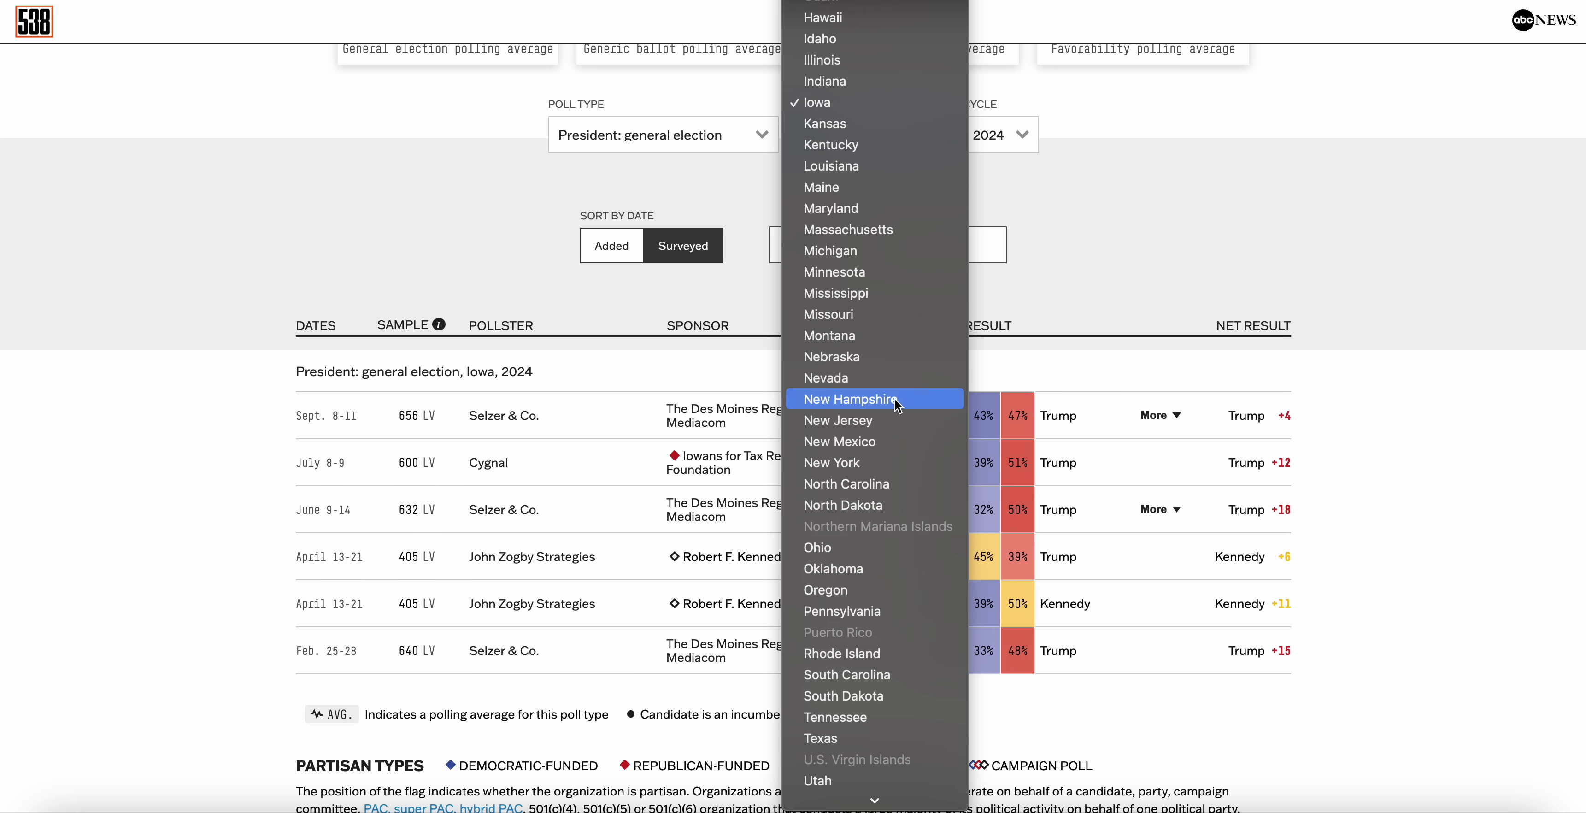
scroll(906, 569, down, 3)
click(885, 623)
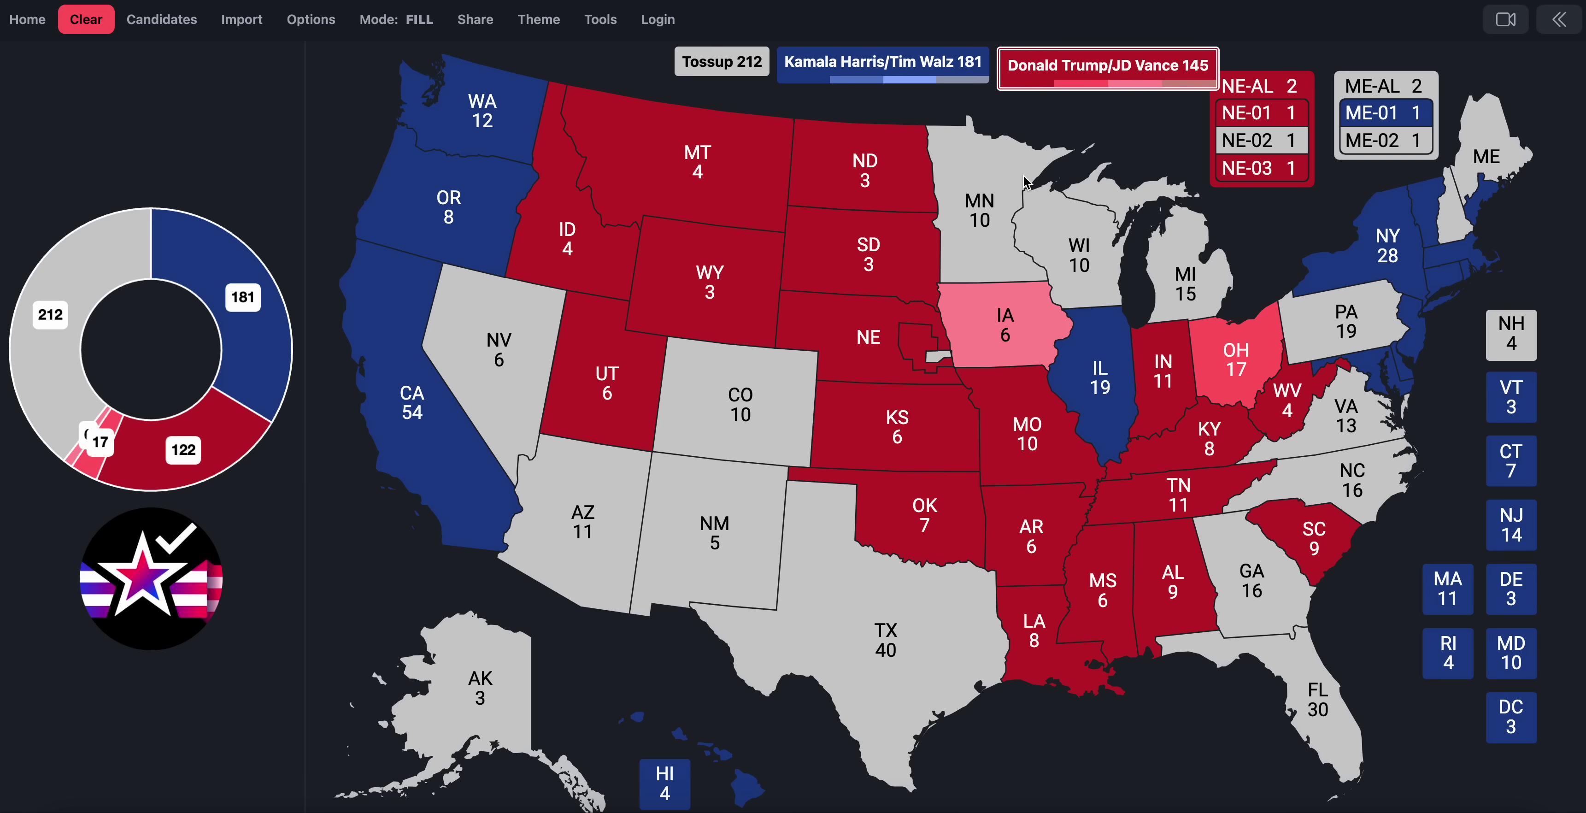
click(951, 676)
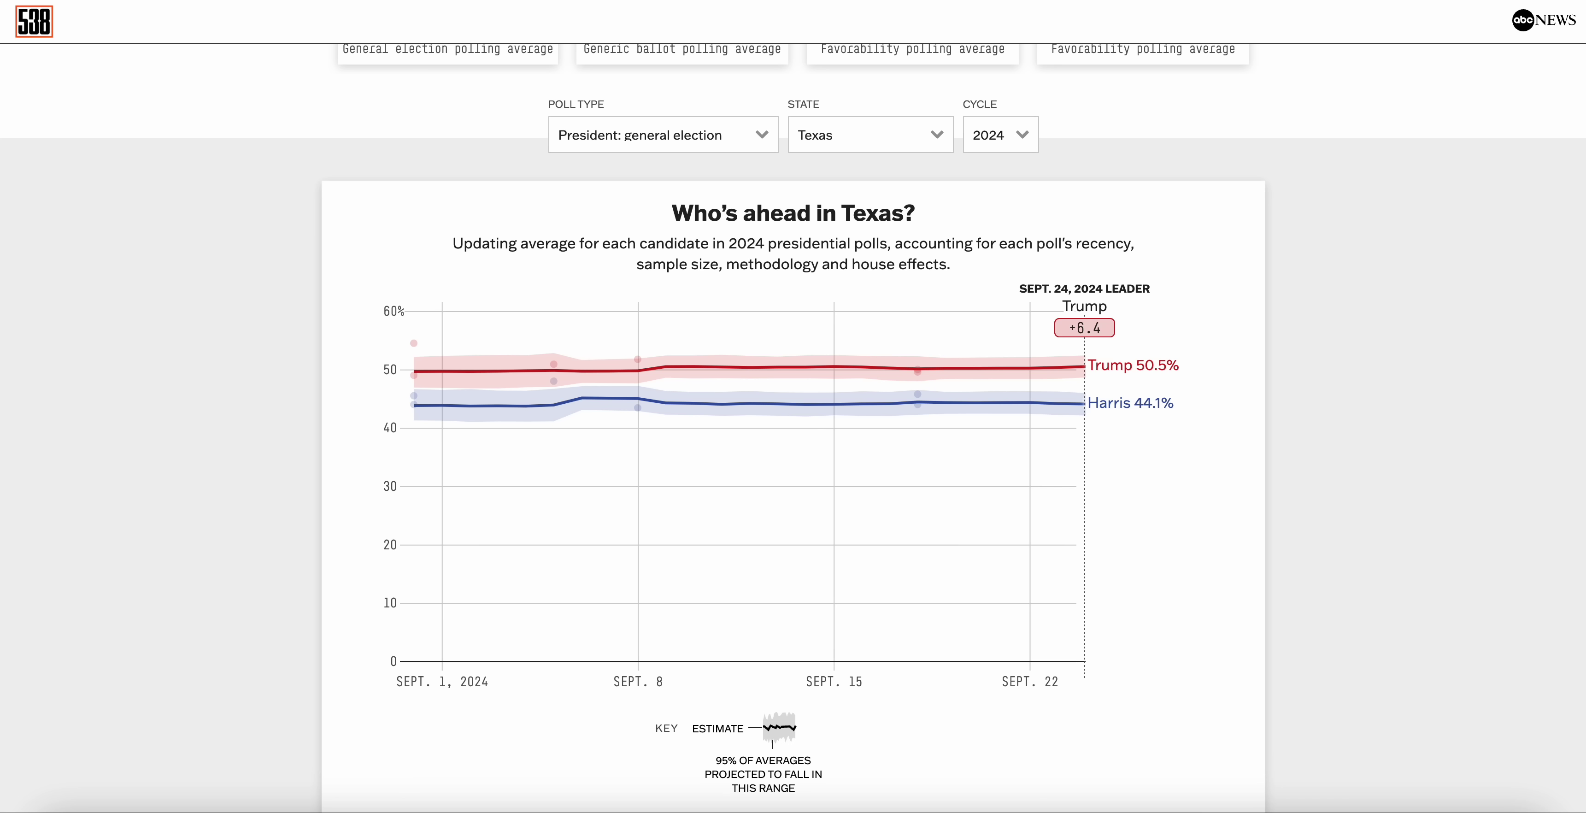
Step: Look up Colorado's presidential general election polls on 538 and shade Colorado medium blue for Kamala Harris/Tim Walz on the electoral map
click(905, 133)
scroll(904, 132, up, 10)
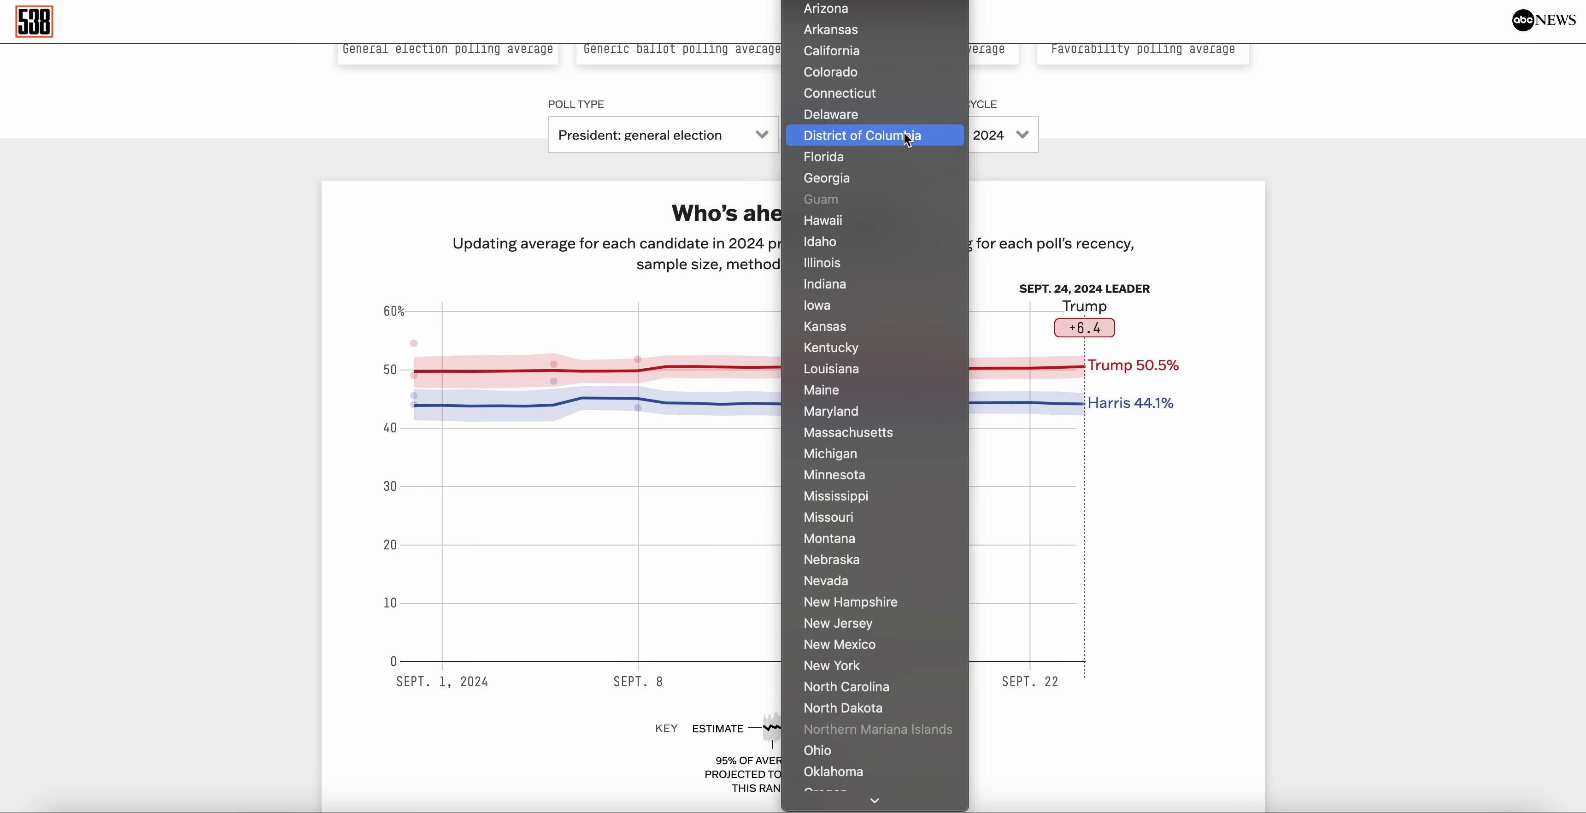
click(906, 69)
scroll(771, 311, down, 2)
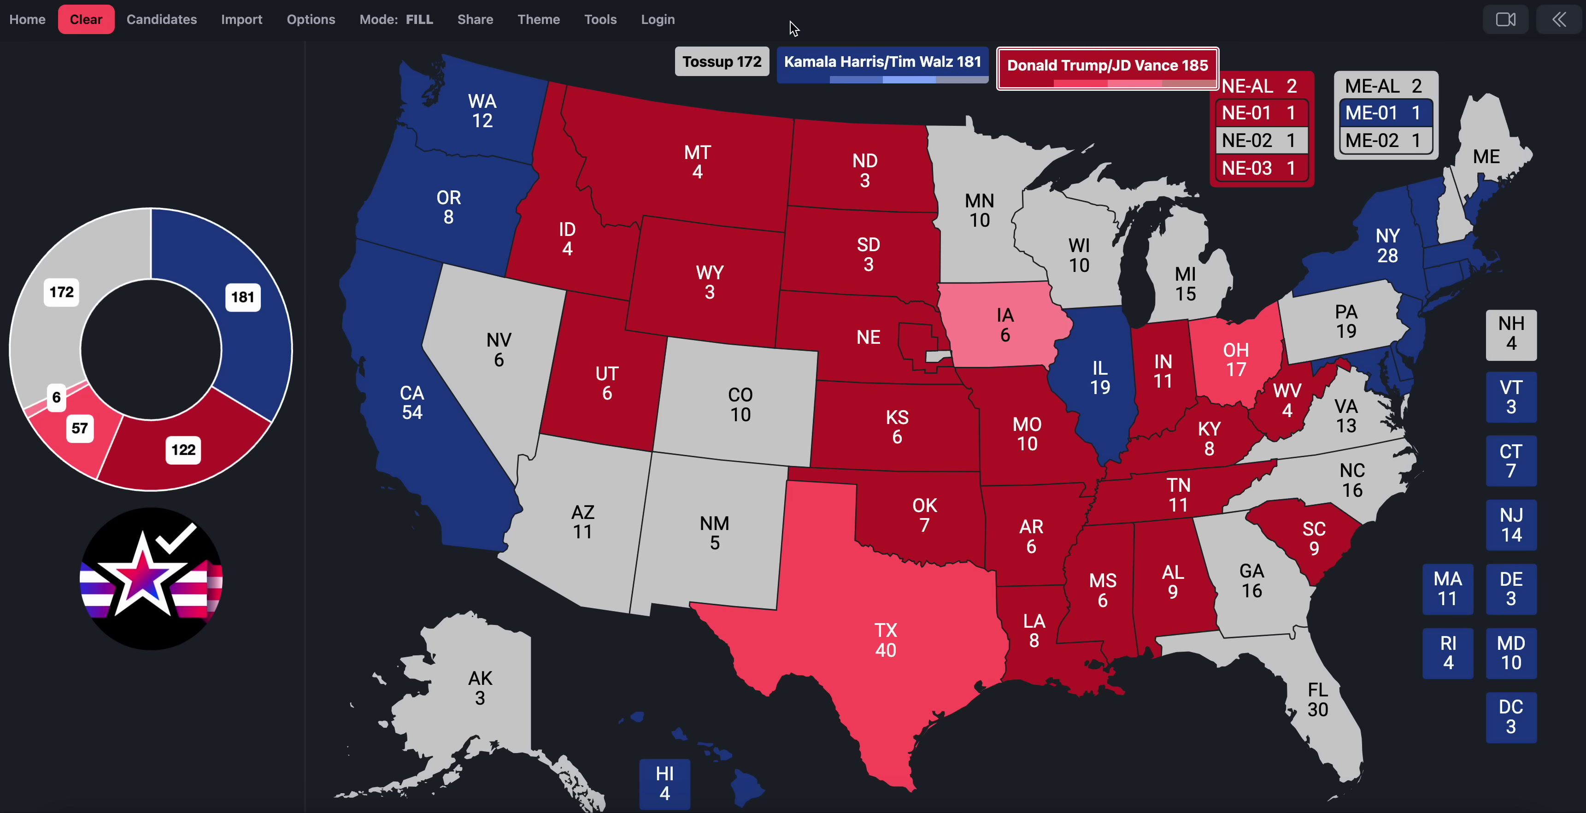
click(841, 62)
click(747, 407)
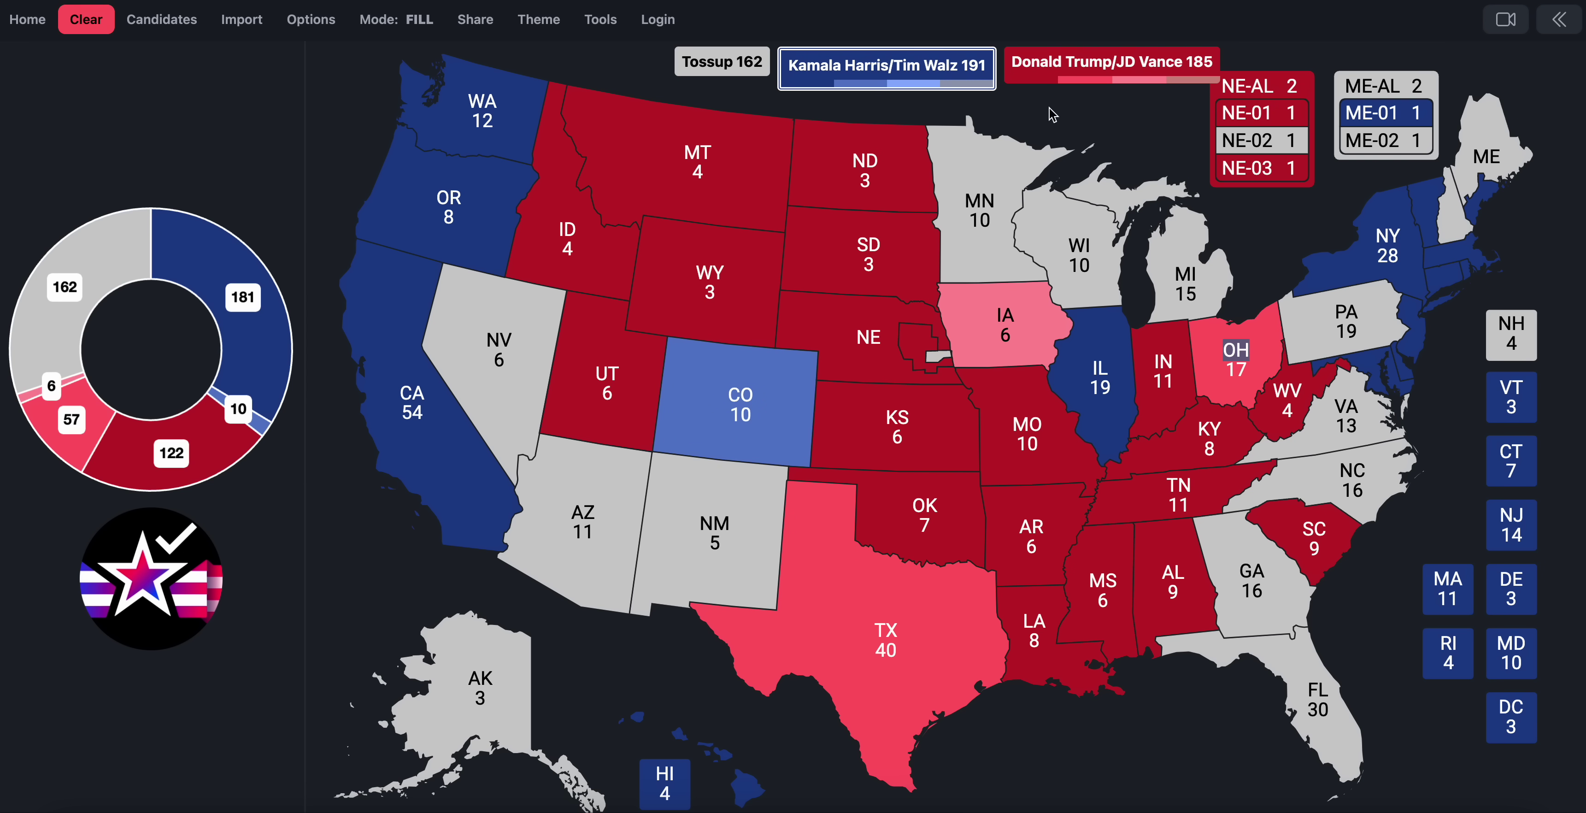
Step: Look up New Mexico's presidential polling average on 538 and shade New Mexico medium blue for Harris/Walz on the electoral map
click(1062, 101)
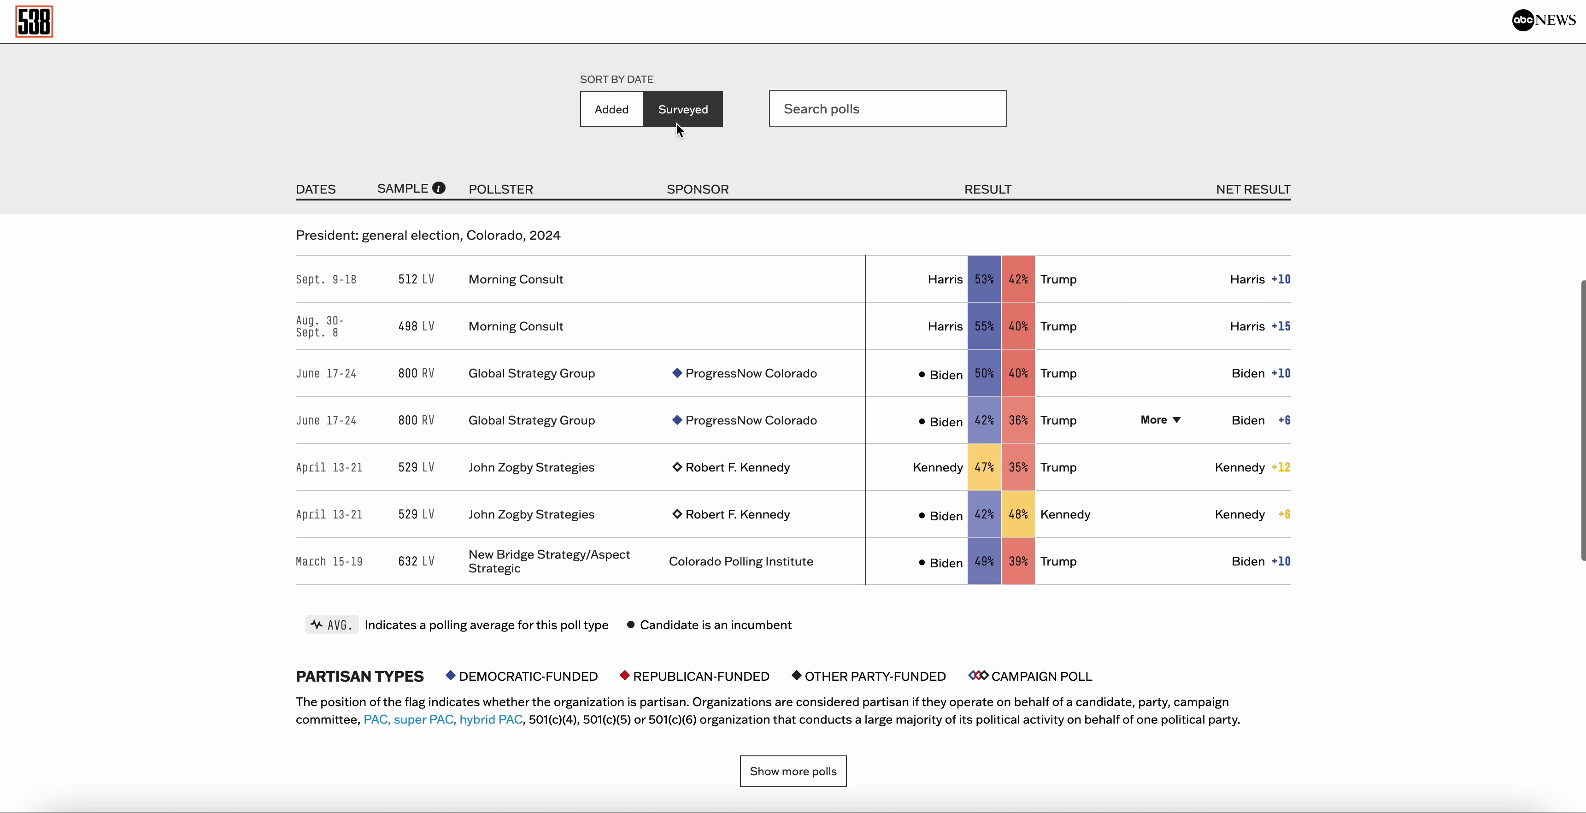
scroll(677, 124, up, 1)
click(865, 148)
scroll(884, 345, down, 3)
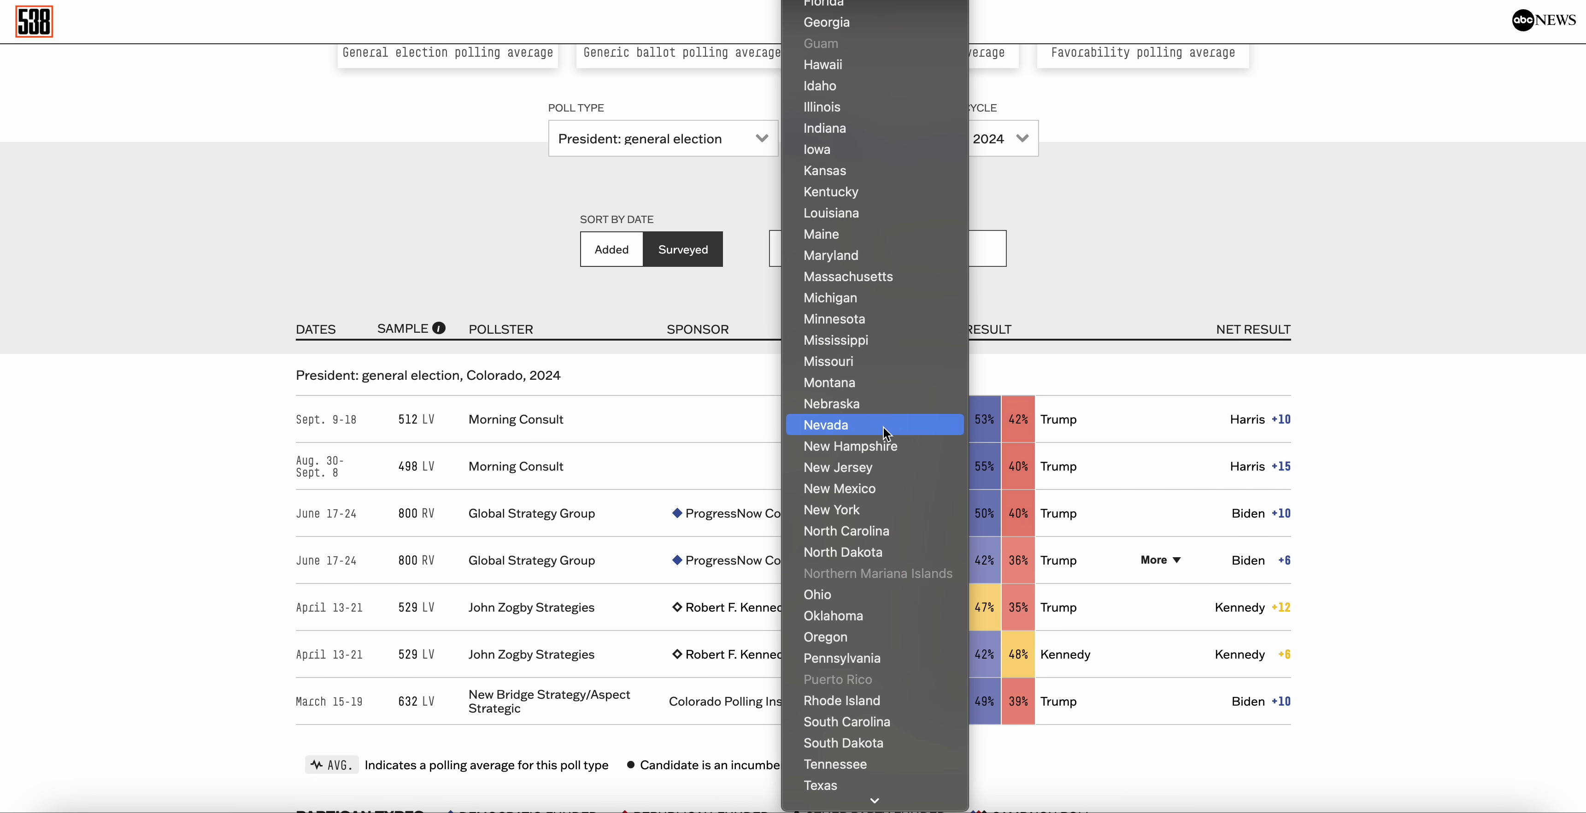
click(915, 500)
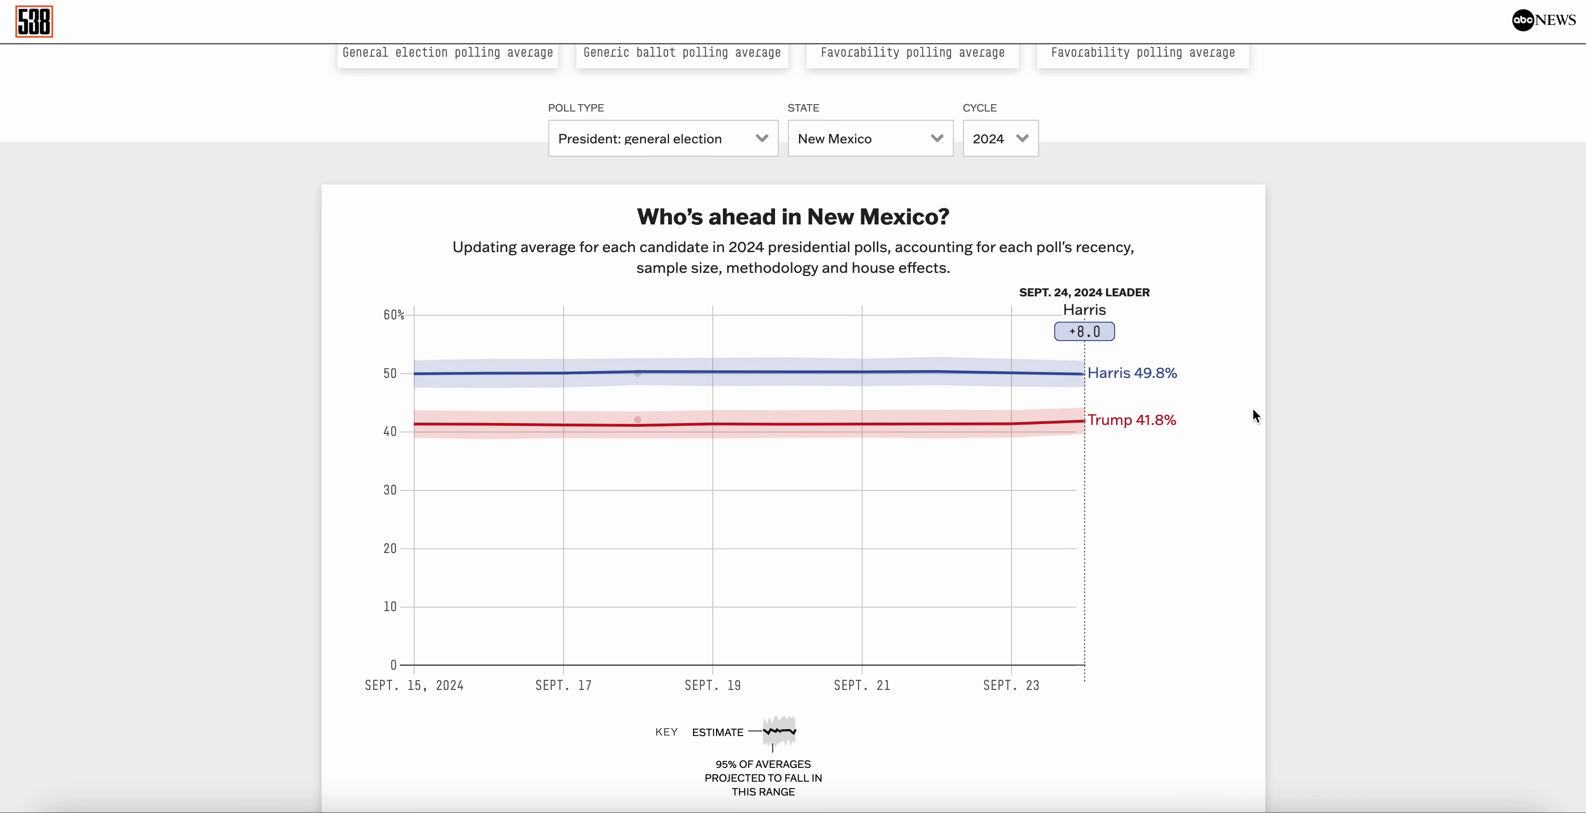
scroll(1253, 410, down, 1)
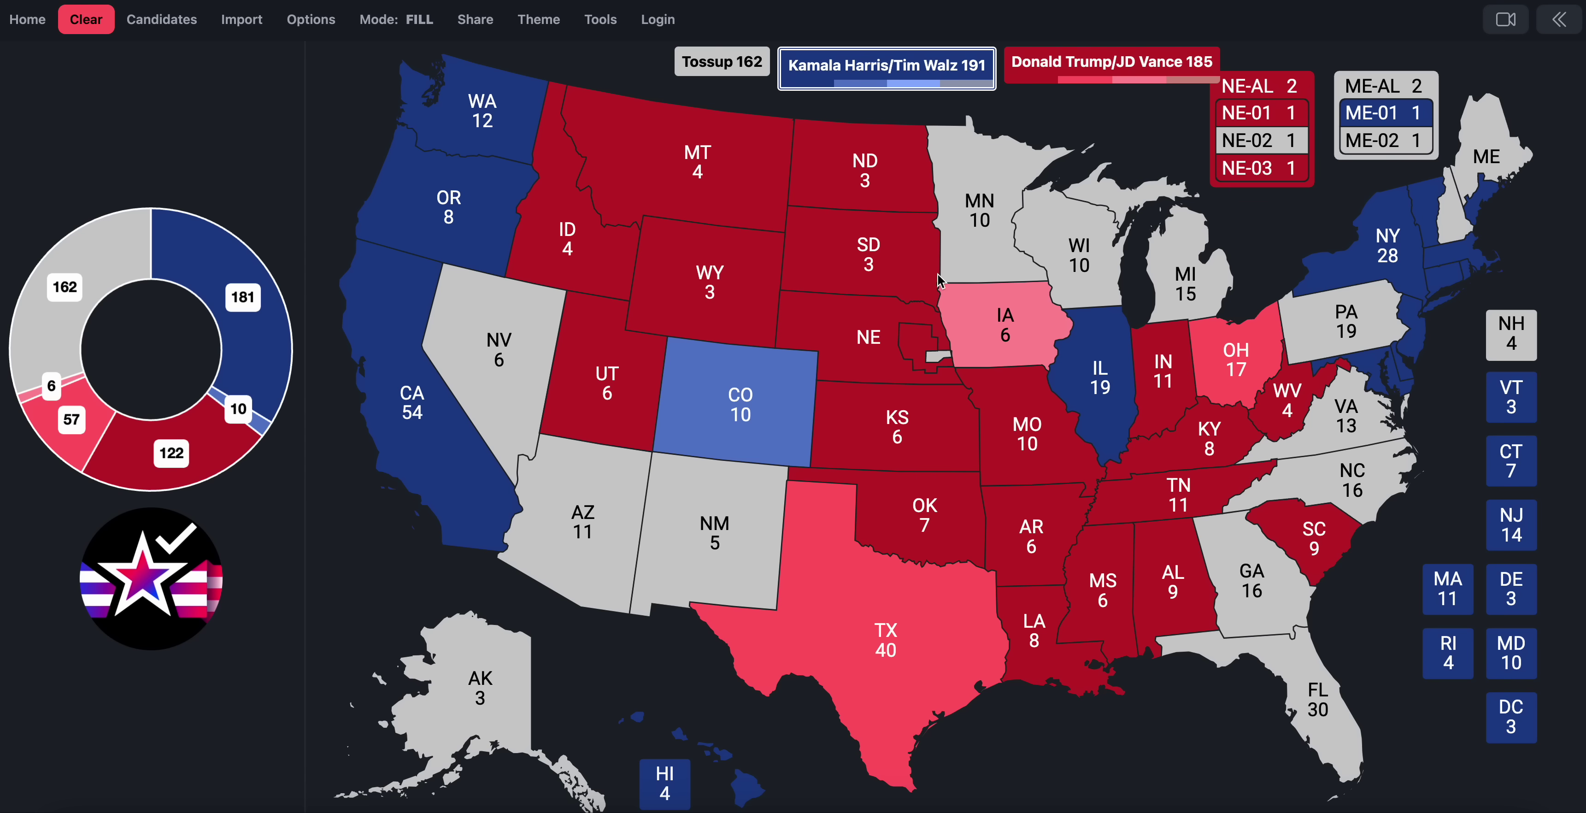
click(700, 489)
Step: Look up Florida's presidential polling average on 538 and shade Florida the lightest red for Trump/Vance on the electoral map
click(1162, 123)
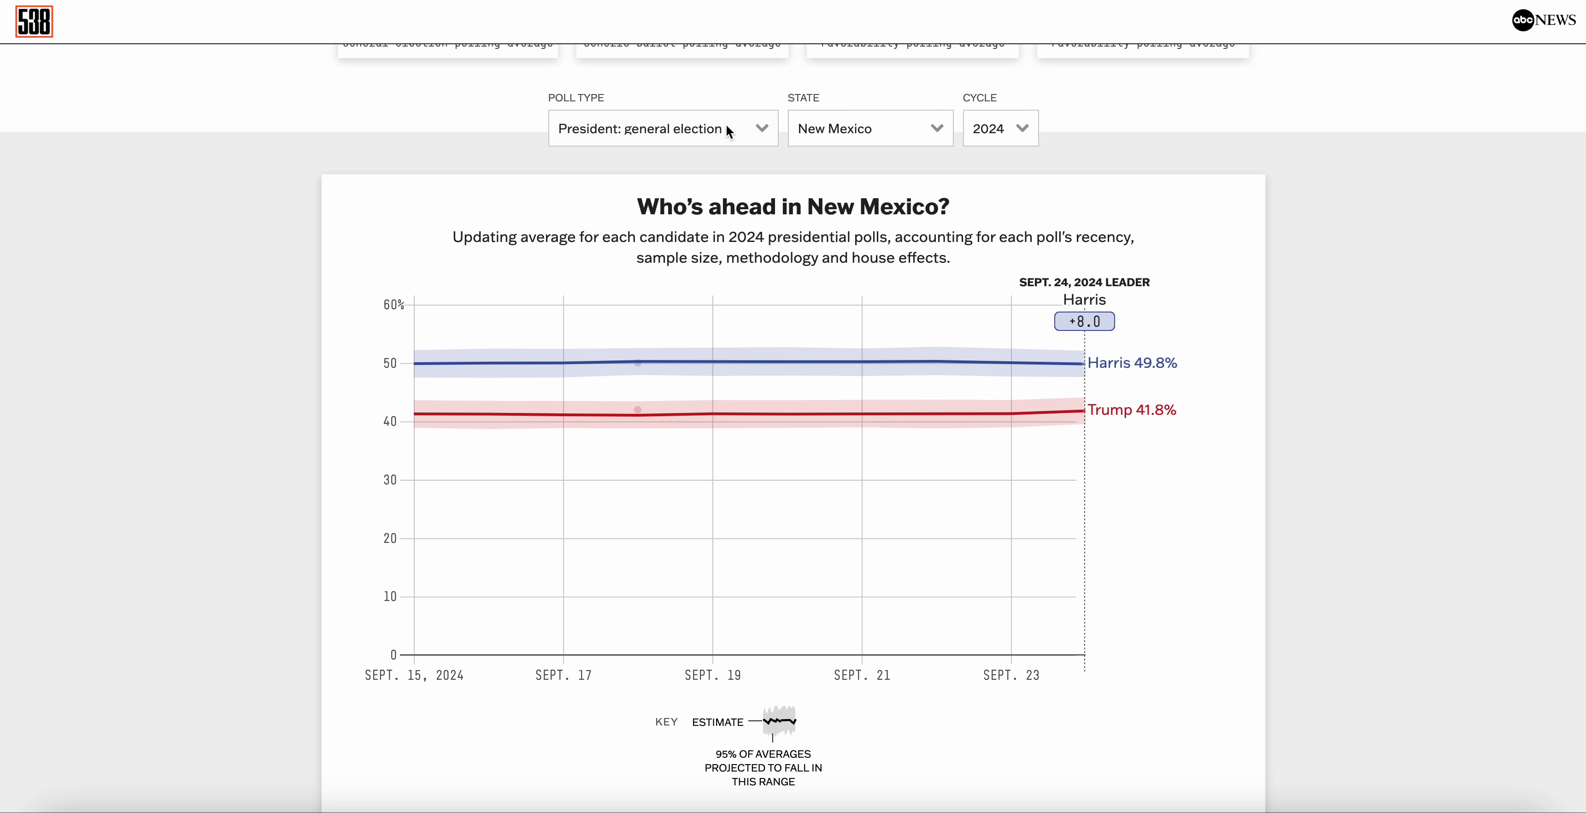
click(825, 128)
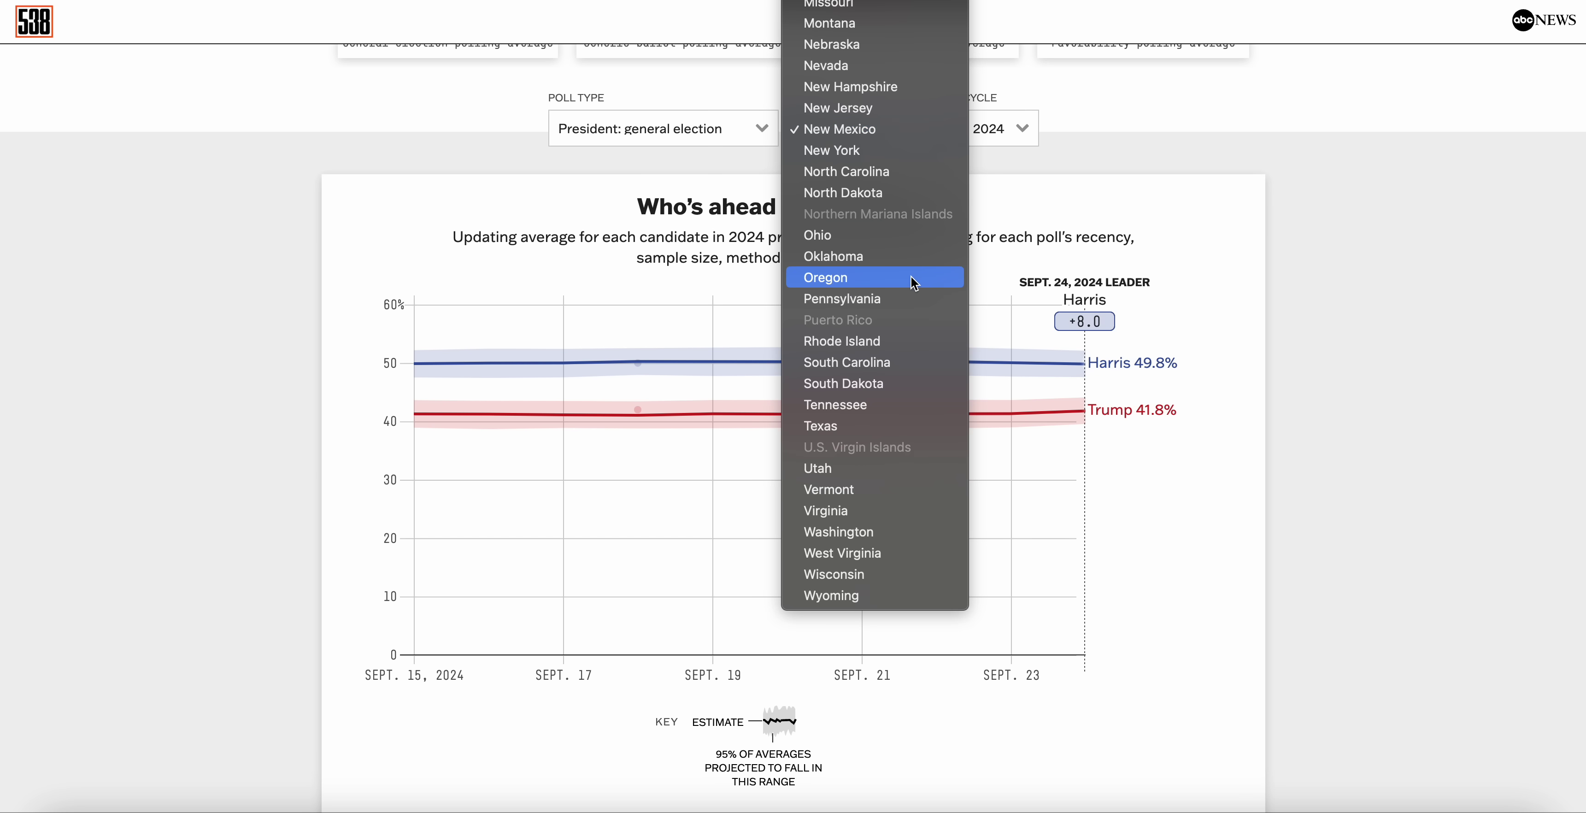
scroll(916, 286, up, 10)
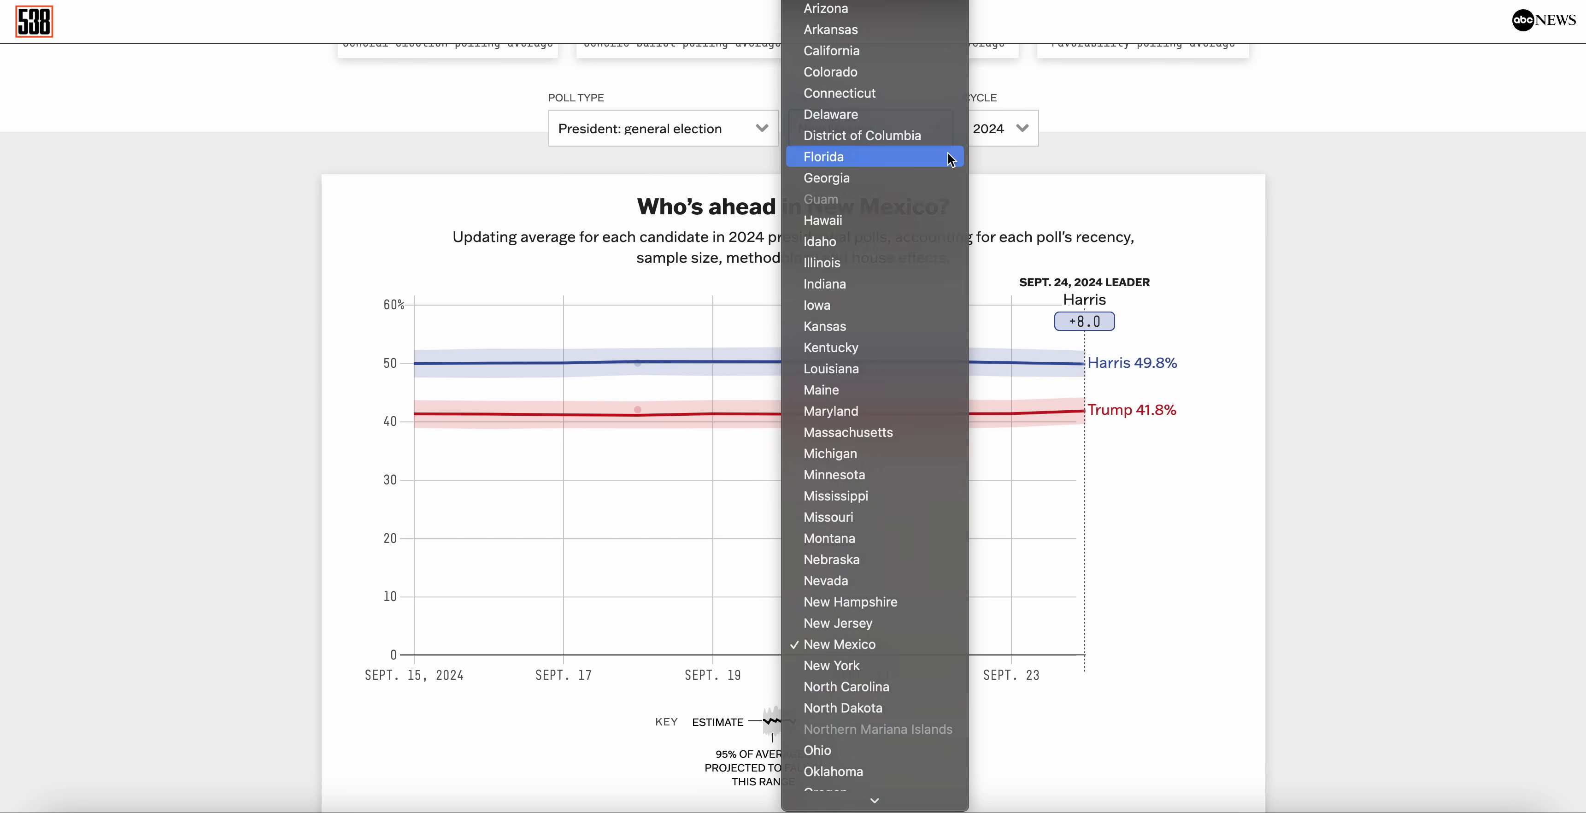
click(942, 156)
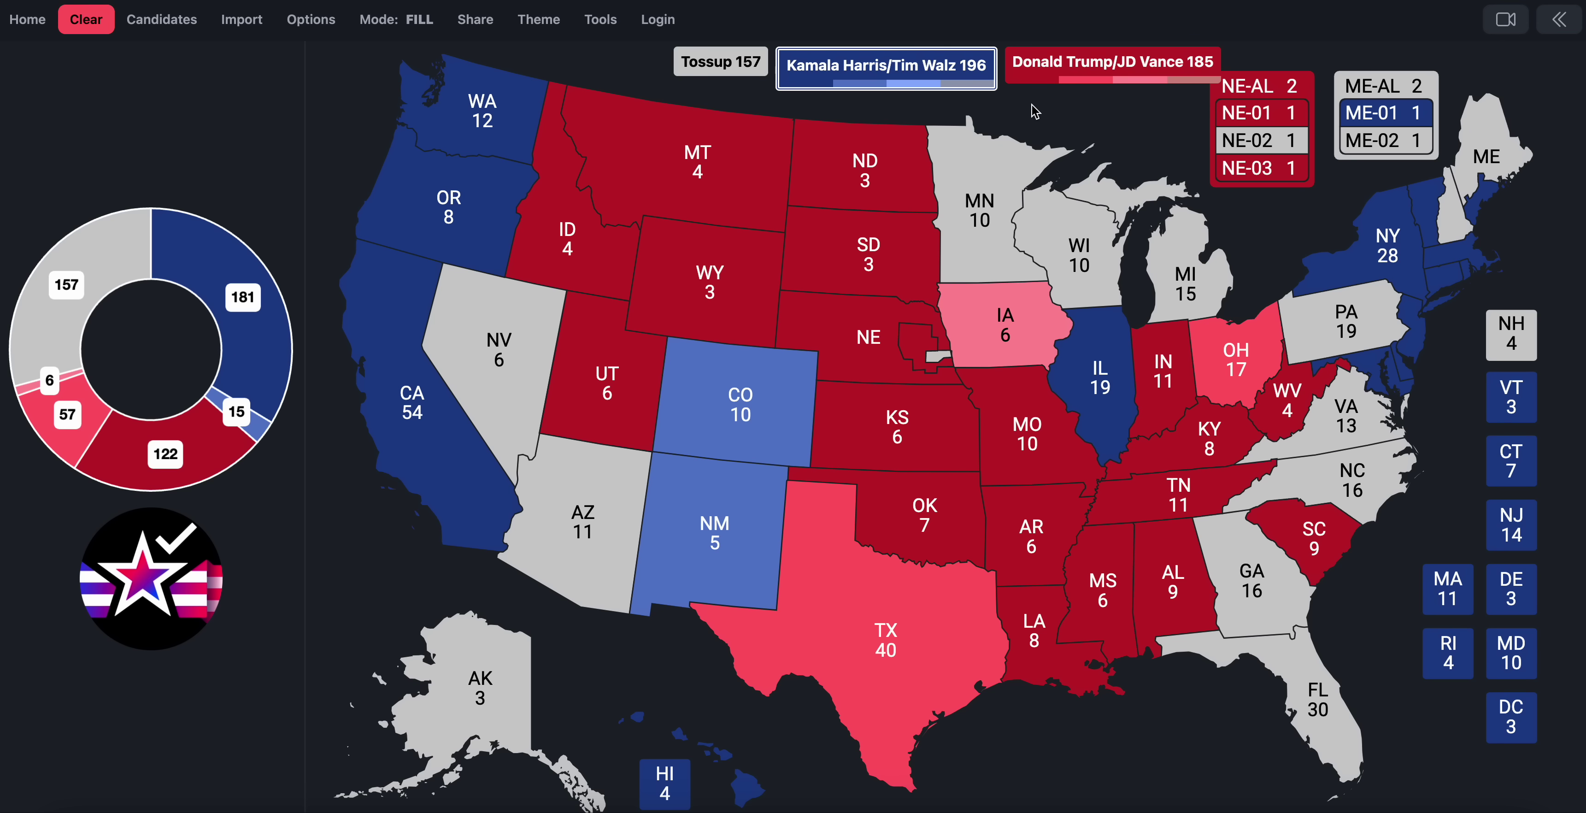
click(1051, 69)
click(1325, 698)
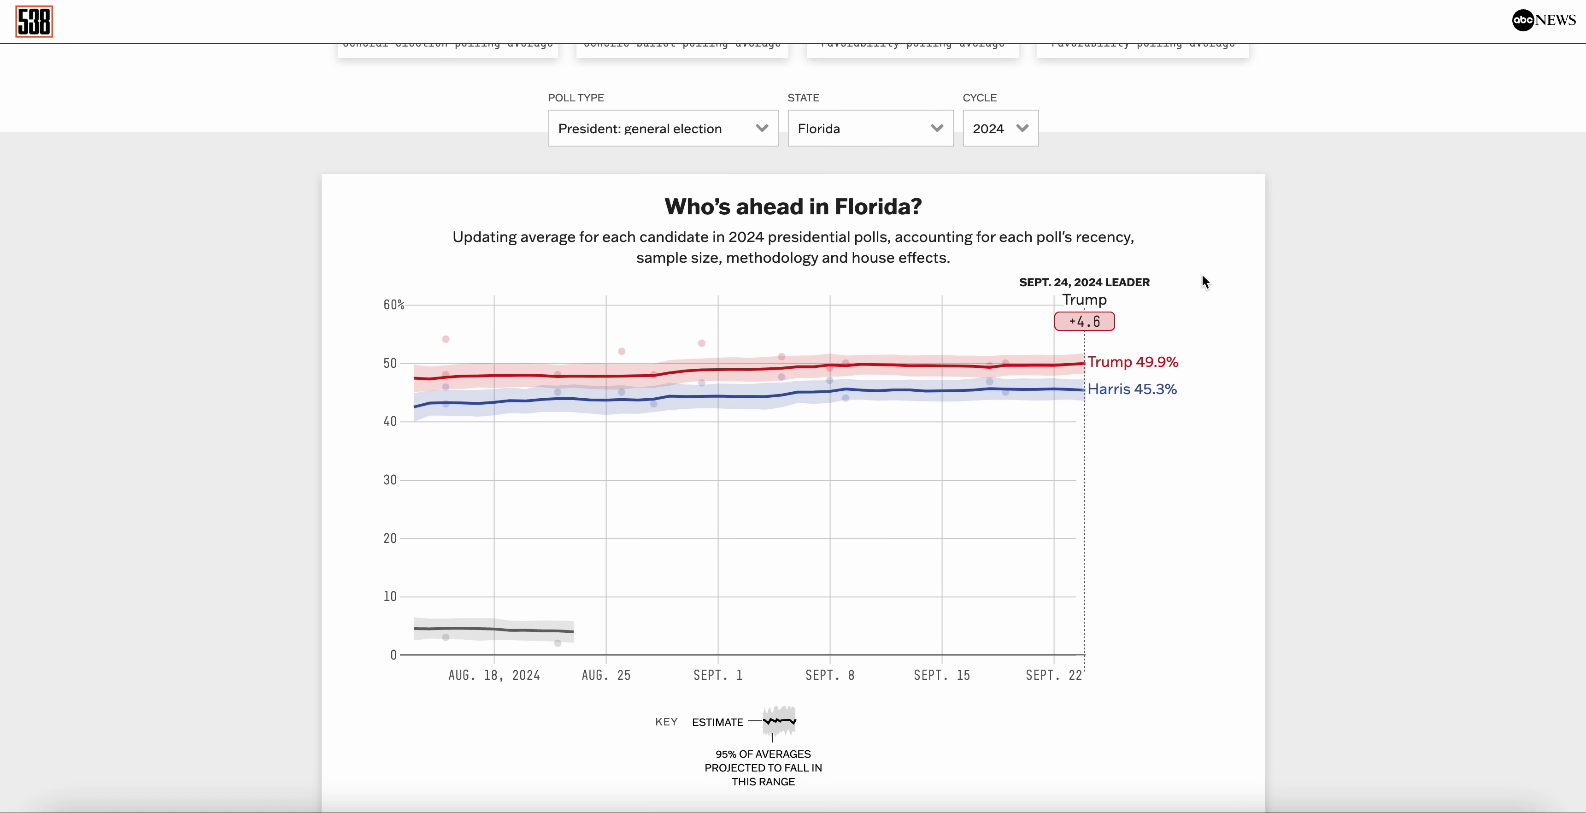
Step: Look up Alaska's presidential general election polls on 538 and assign Alaska to Trump/Vance on the electoral map
click(905, 140)
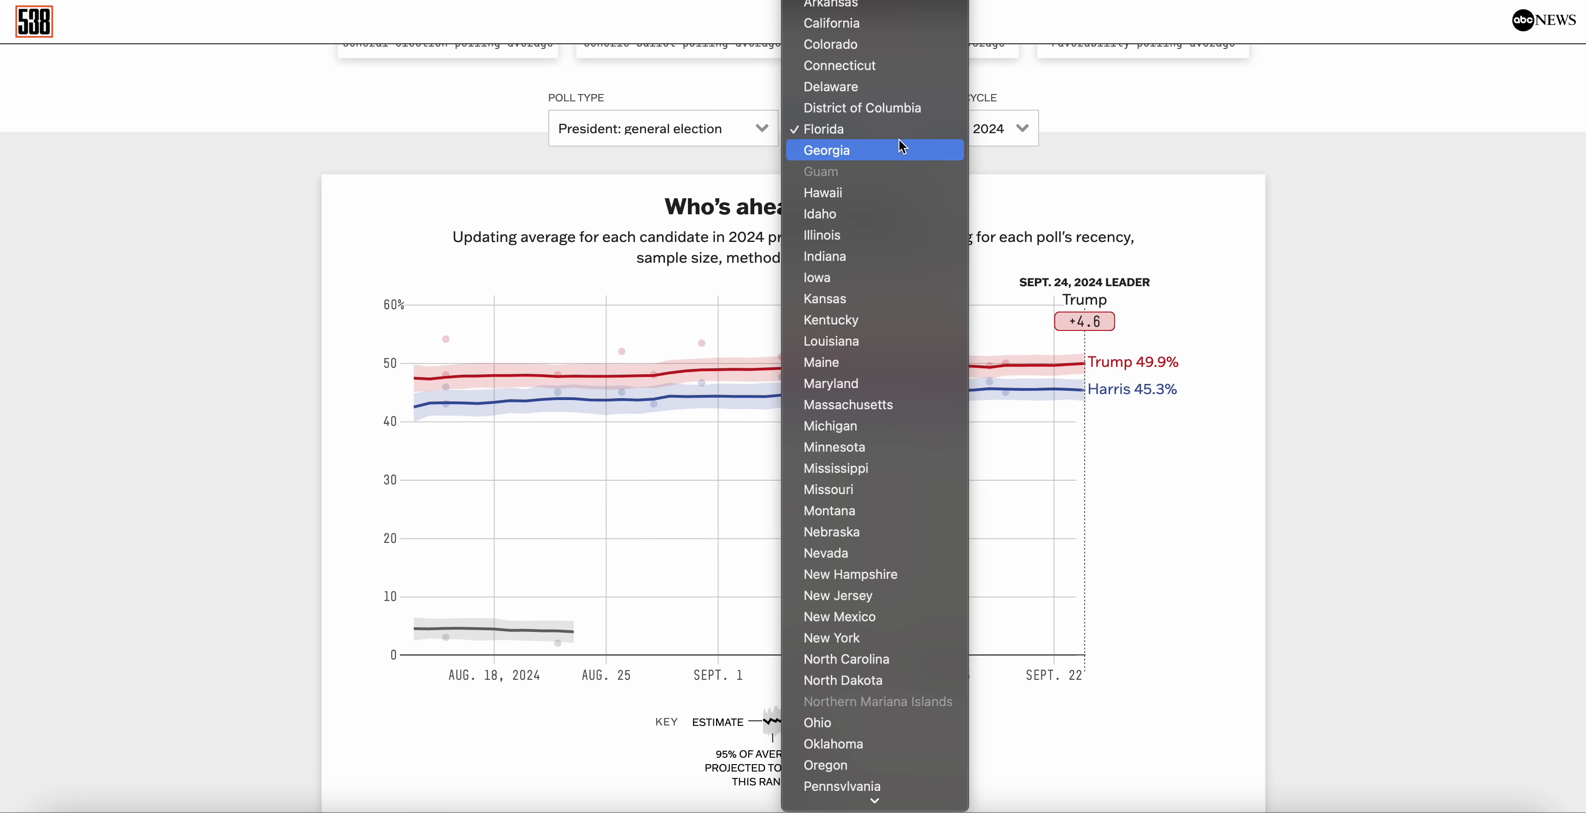
click(865, 9)
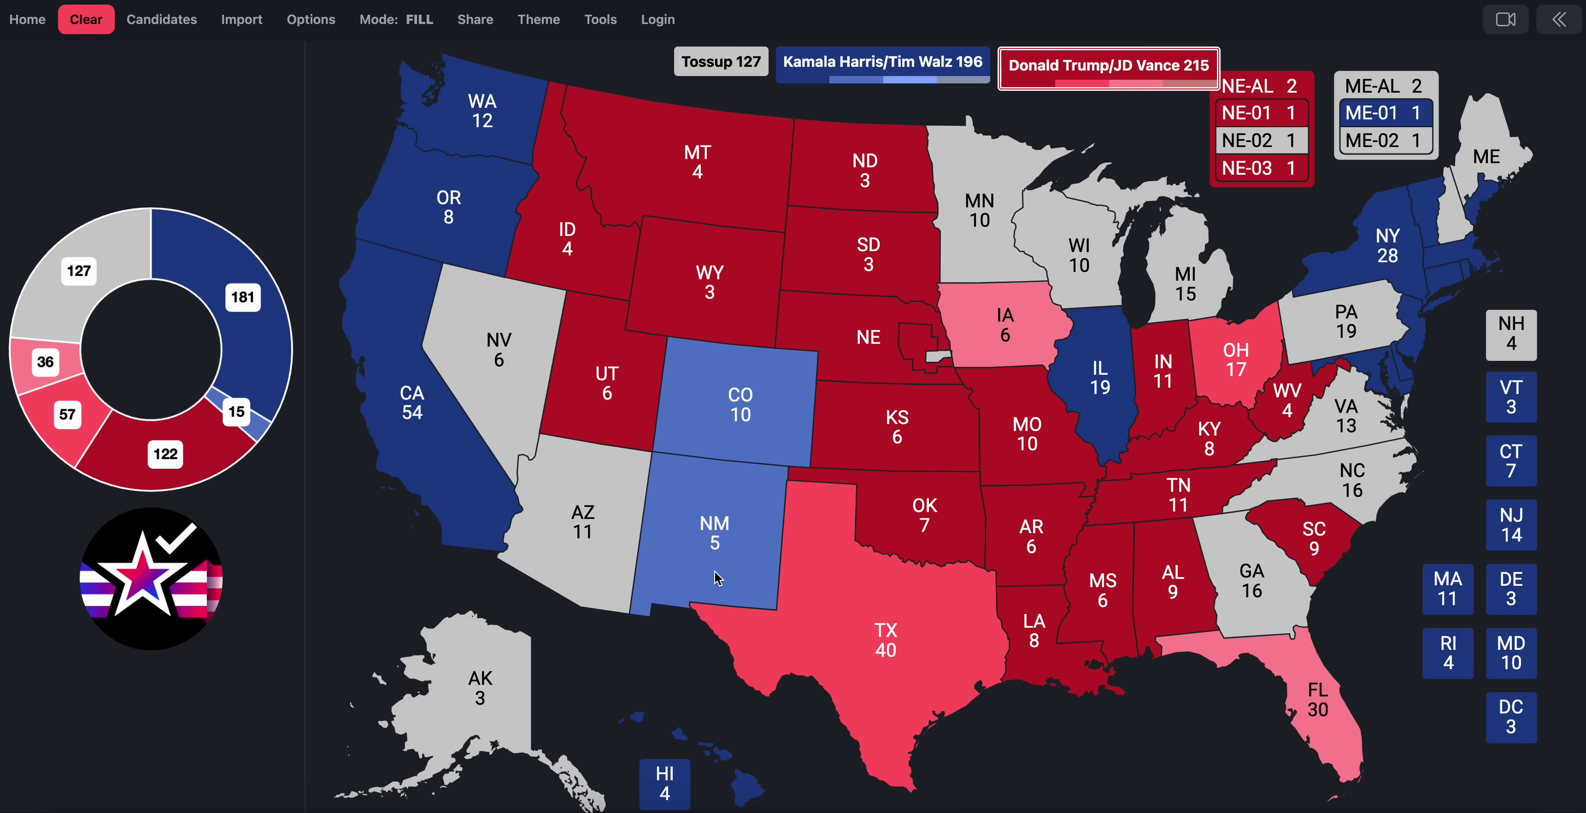
click(440, 638)
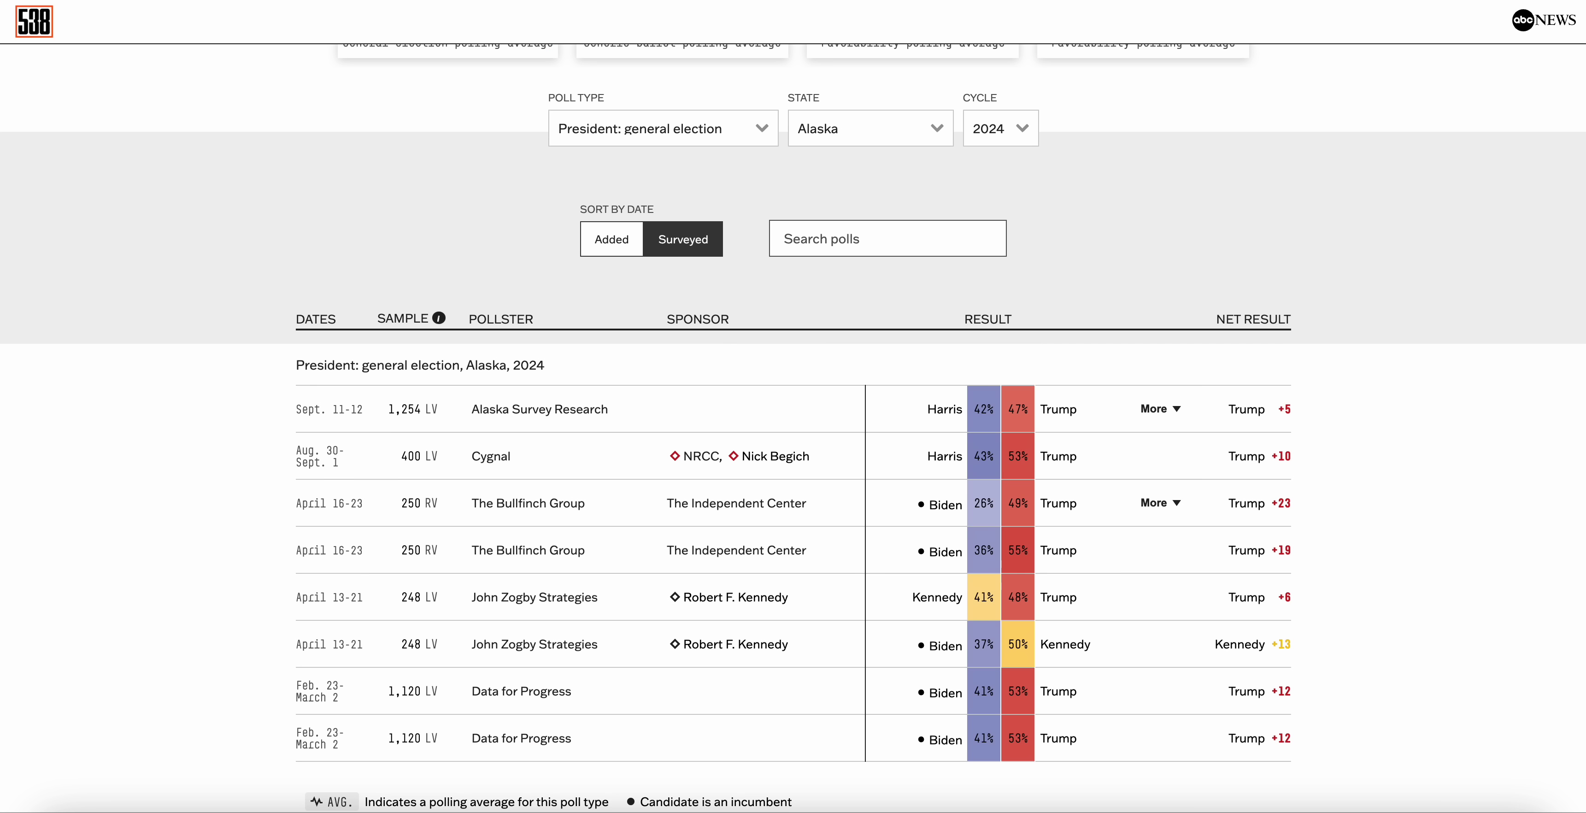
Step: Look up Maine's presidential general election polls on 538, comparing the statewide, ME-1 and ME-2 results
click(852, 140)
scroll(859, 209, down, 5)
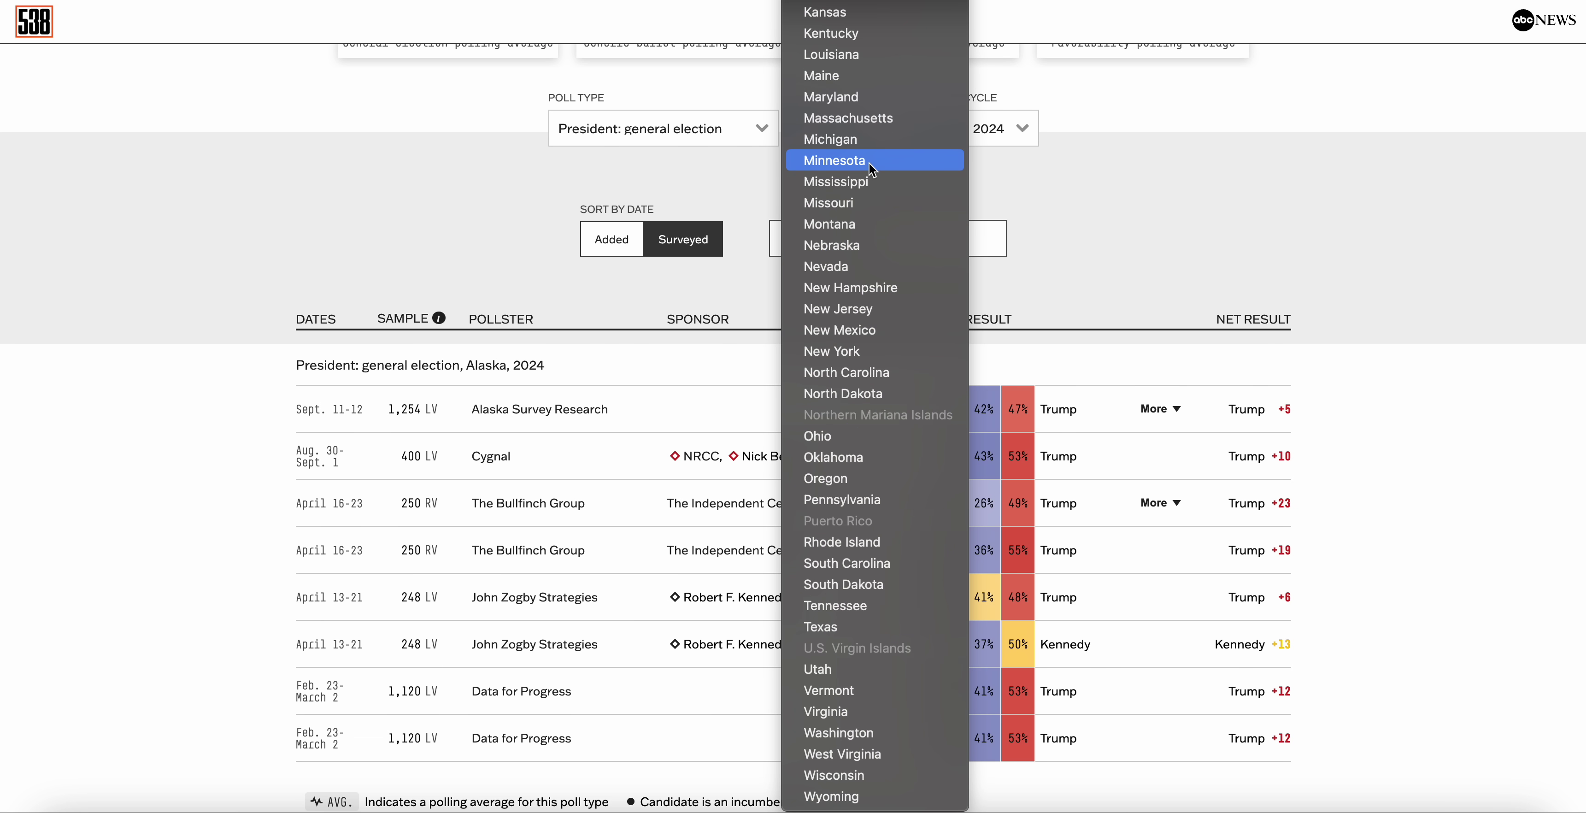
click(883, 130)
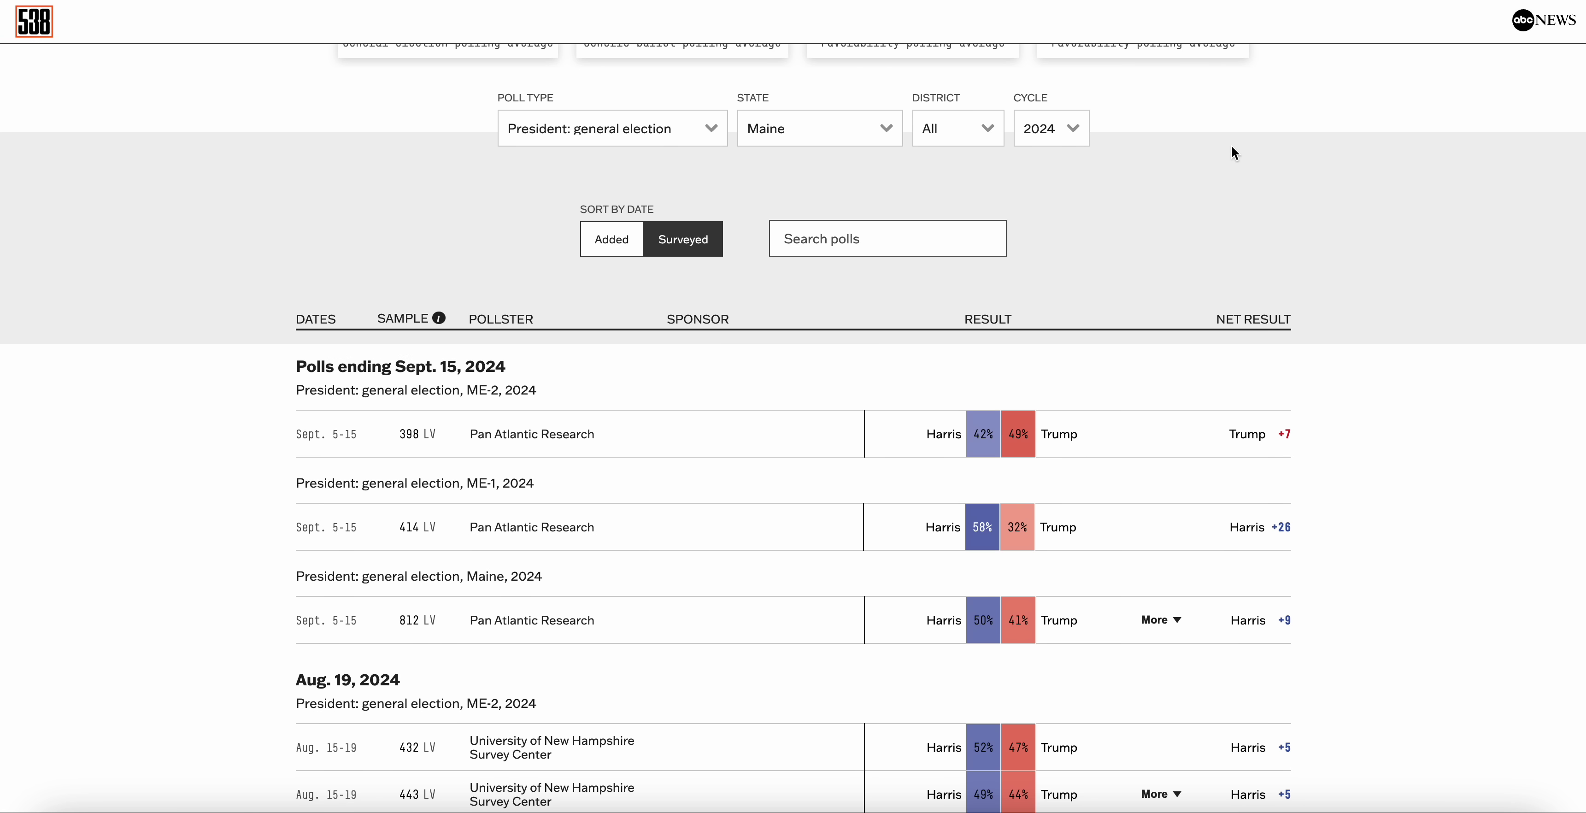
scroll(1231, 147, down, 2)
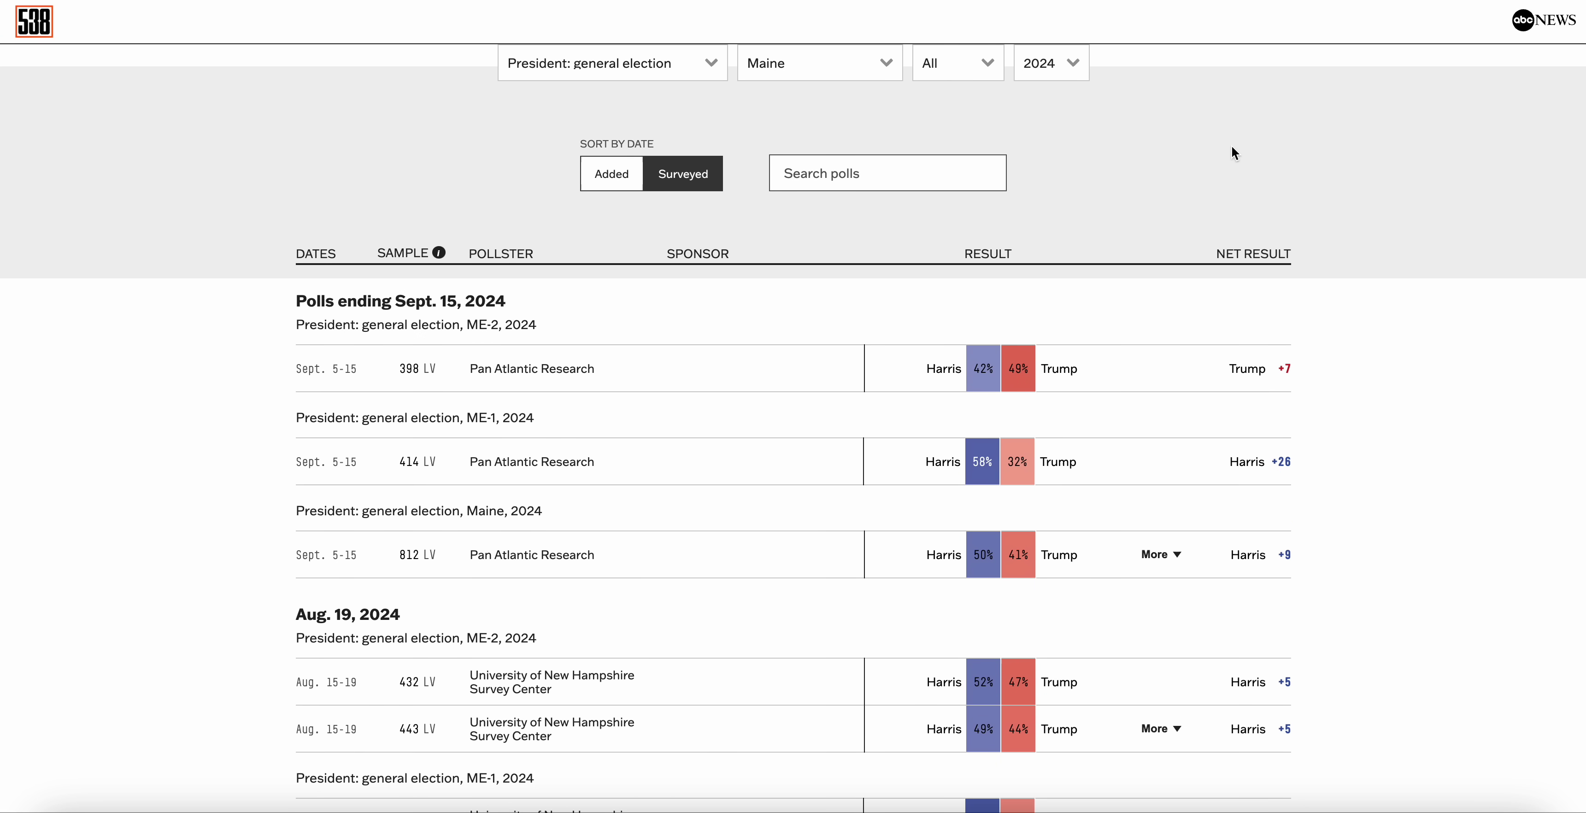
scroll(1232, 147, down, 2)
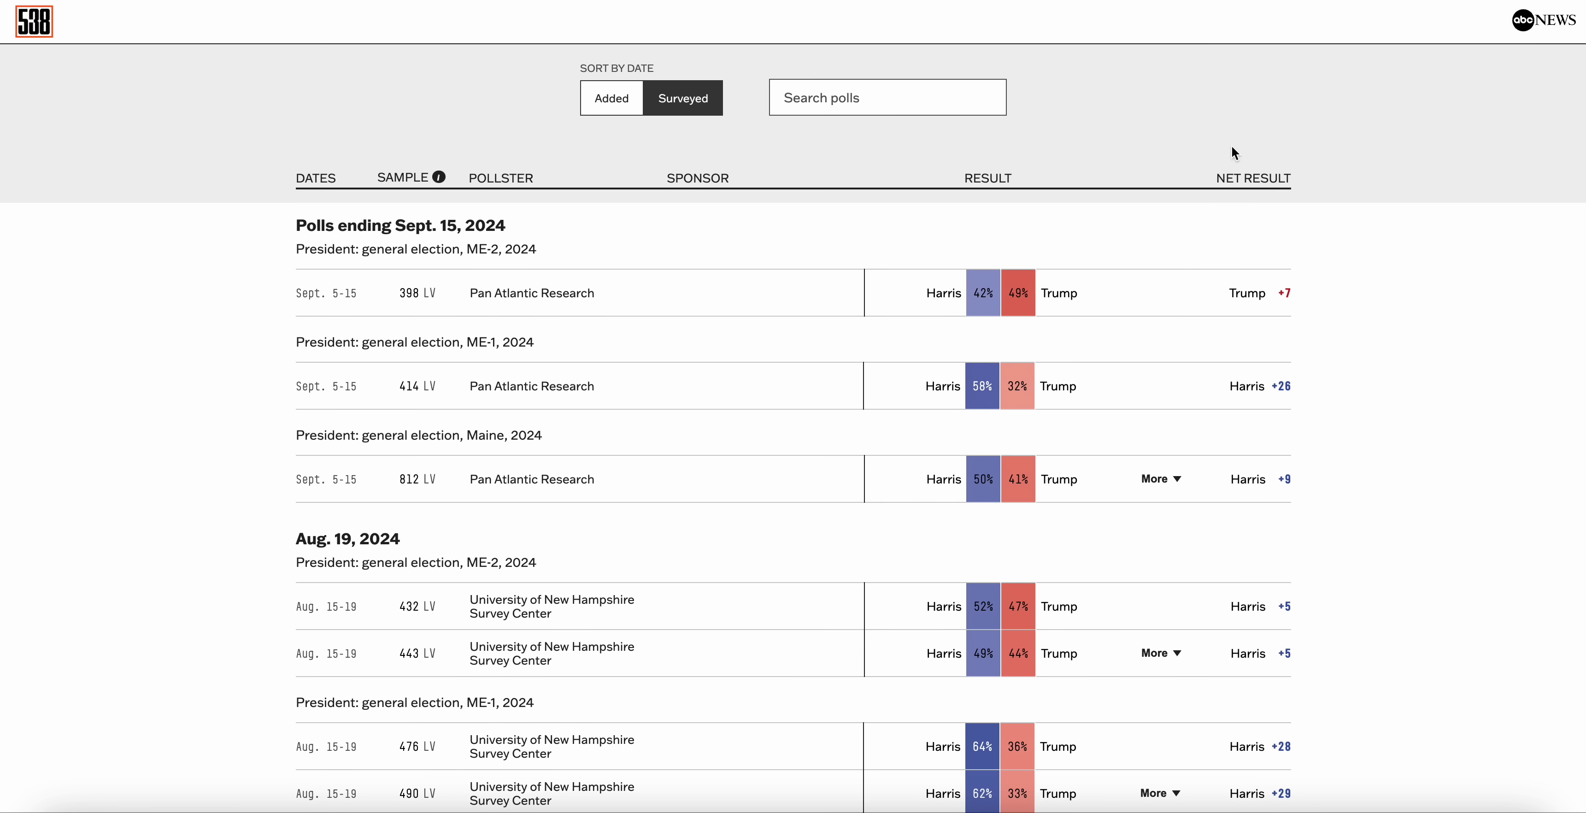
scroll(1234, 151, down, 3)
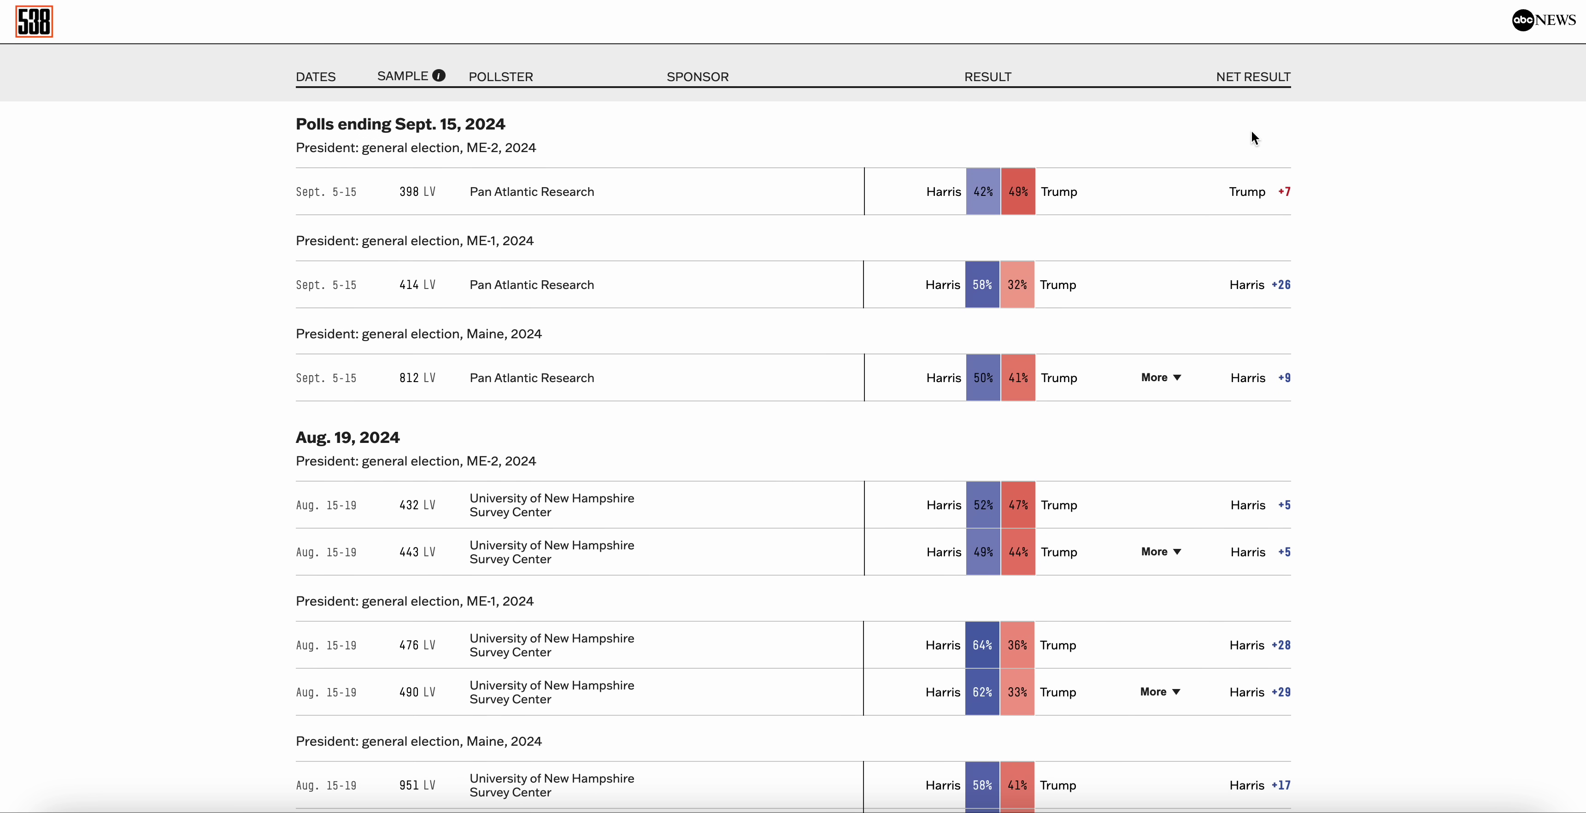
scroll(1253, 135, down, 9)
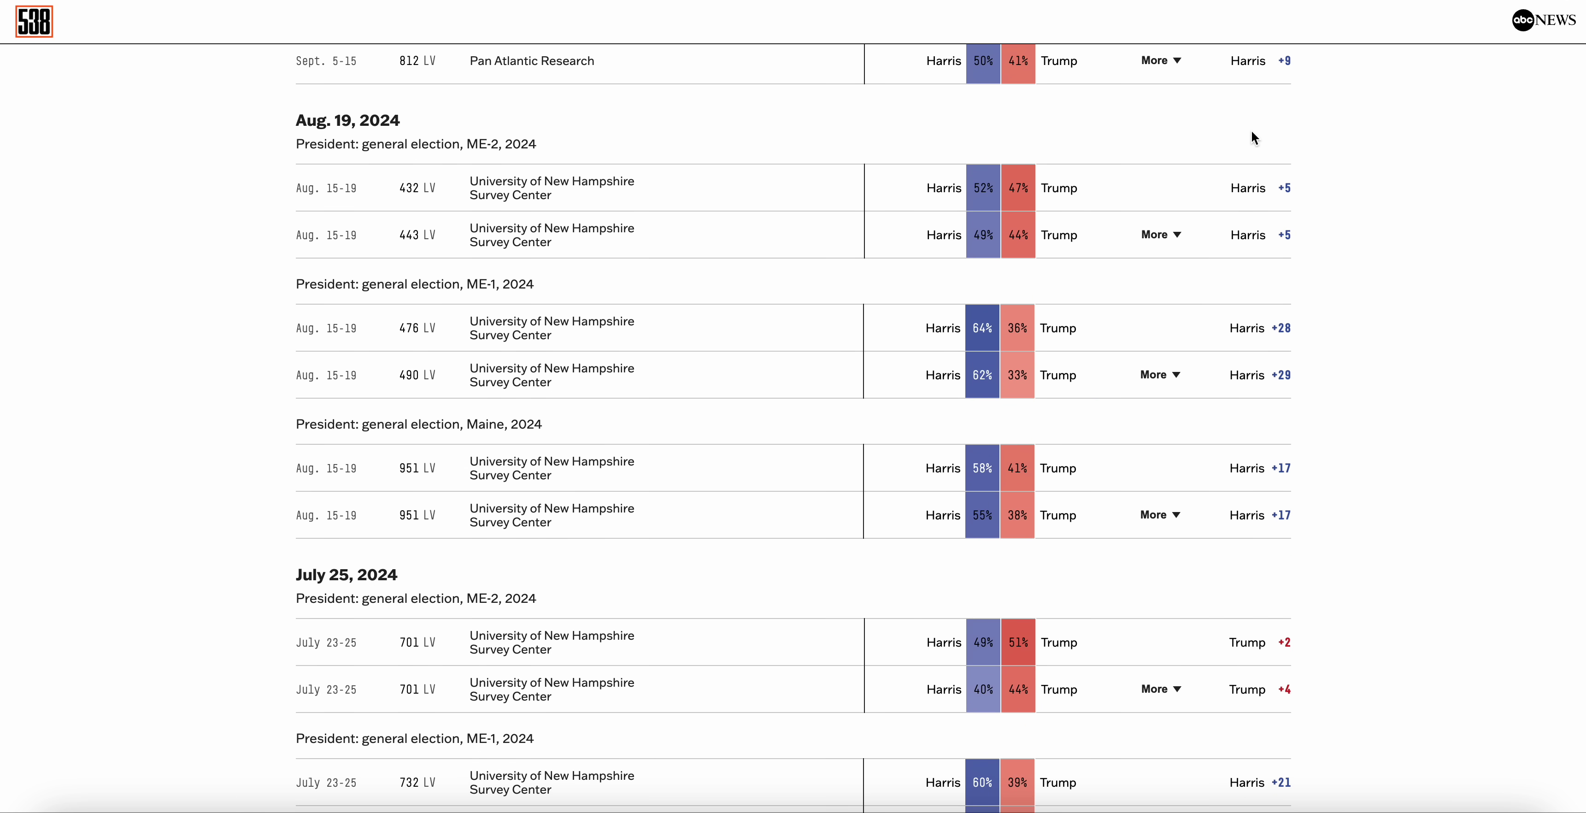
scroll(1252, 132, up, 8)
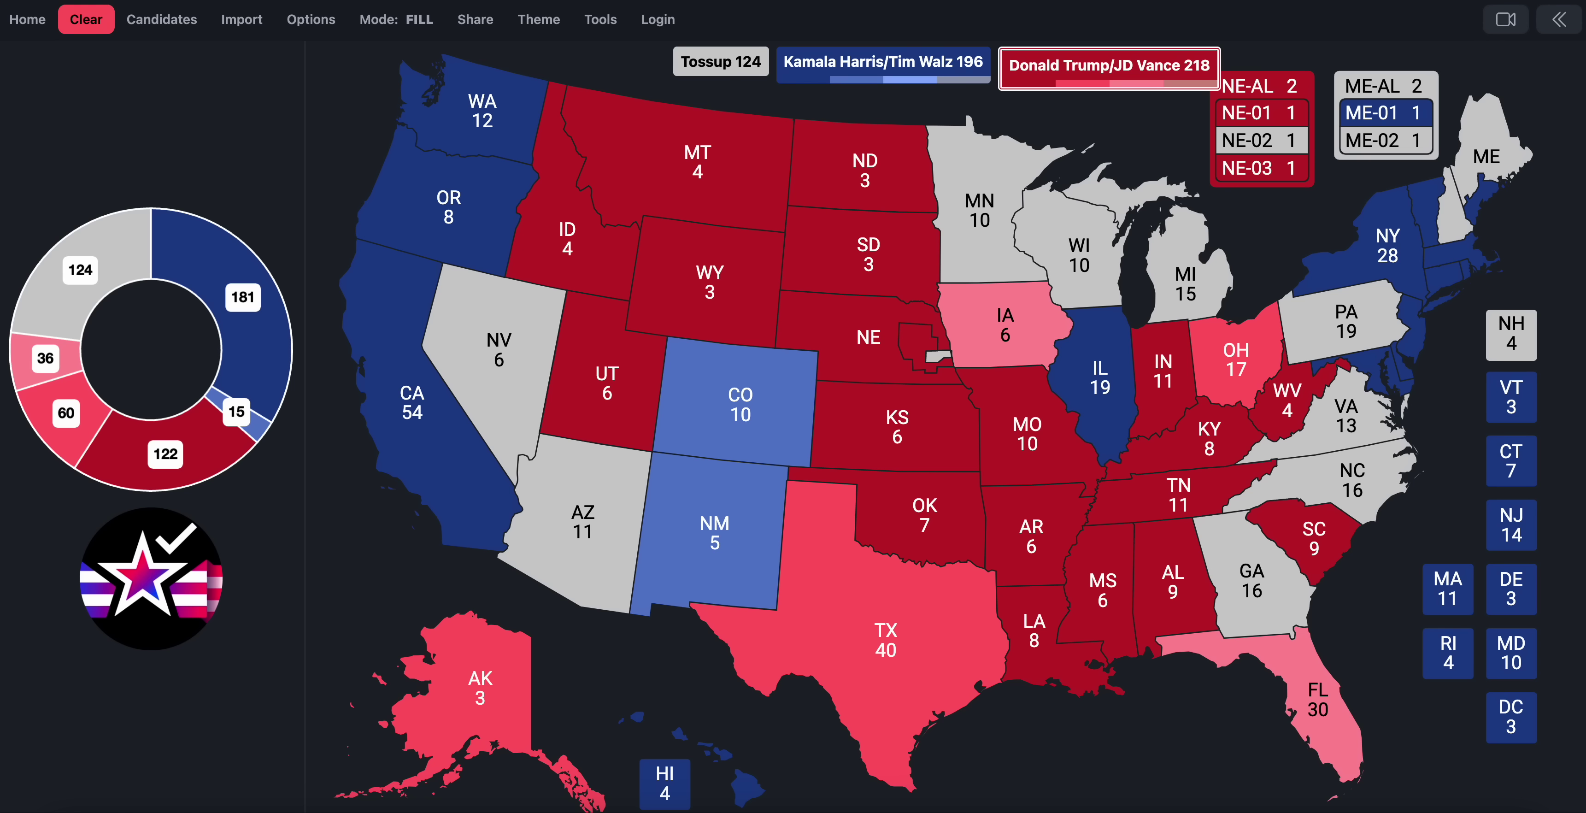
Step: Shade ME-02 the lightest red for Trump/Vance and ME-AL medium blue for Harris/Walz on the electoral map
click(1392, 143)
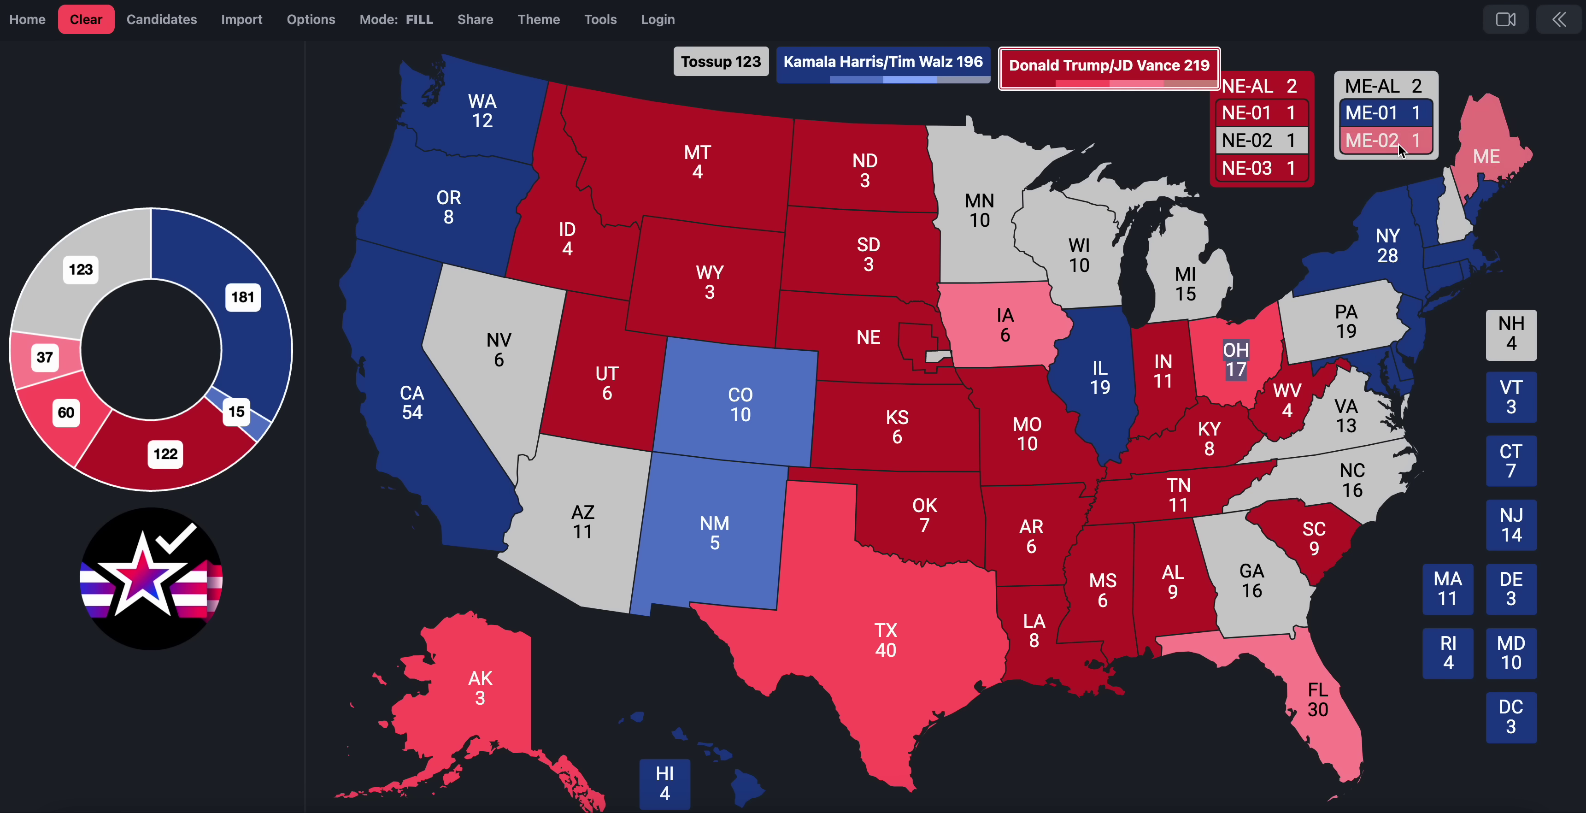
click(917, 84)
click(1381, 86)
click(1383, 95)
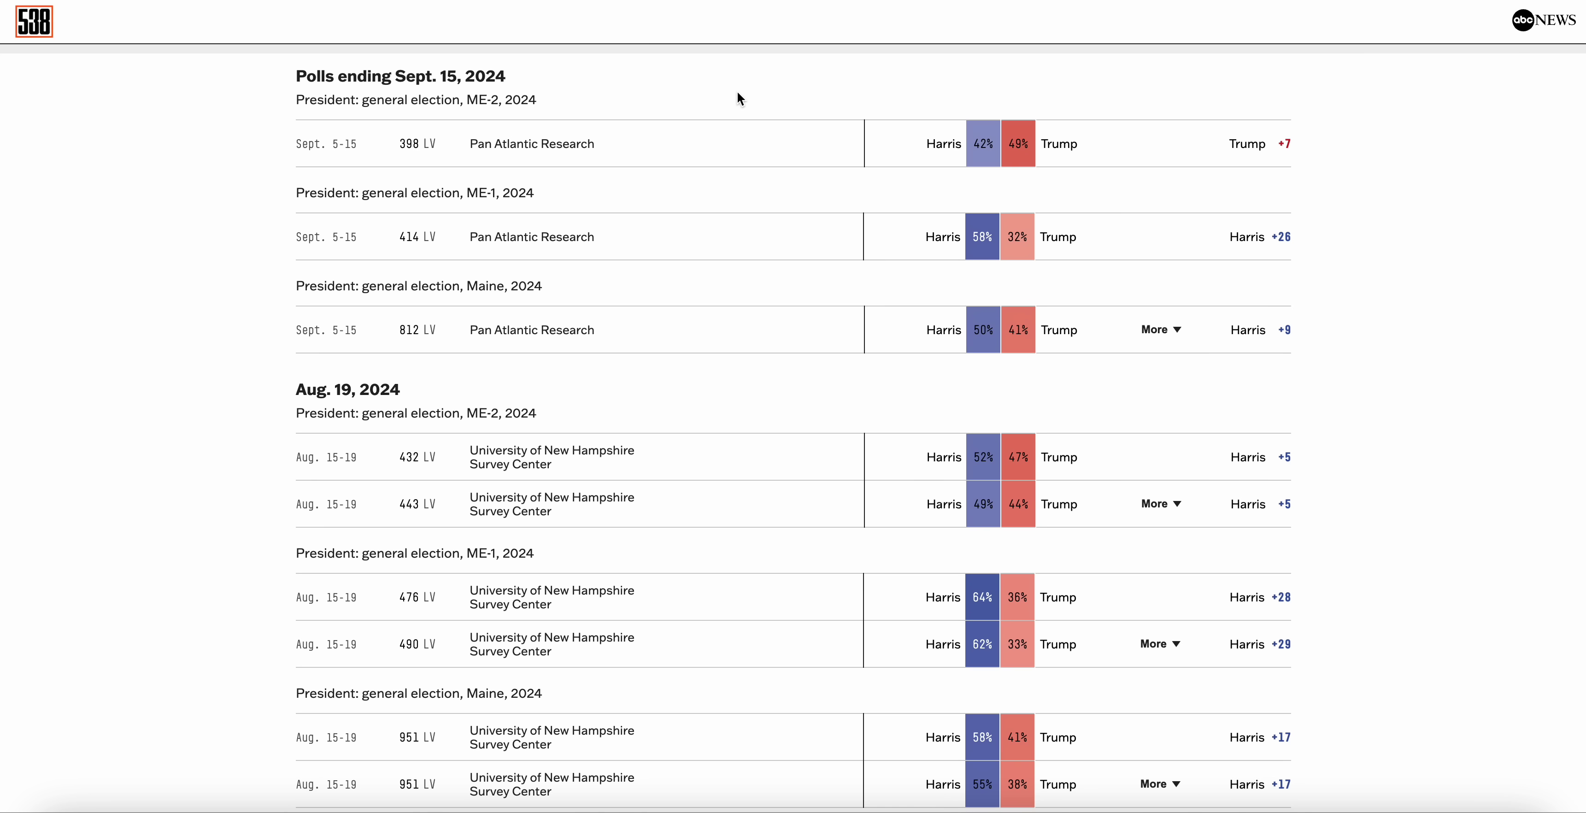
Step: Look up Minnesota's presidential polling average on 538
scroll(737, 92, up, 5)
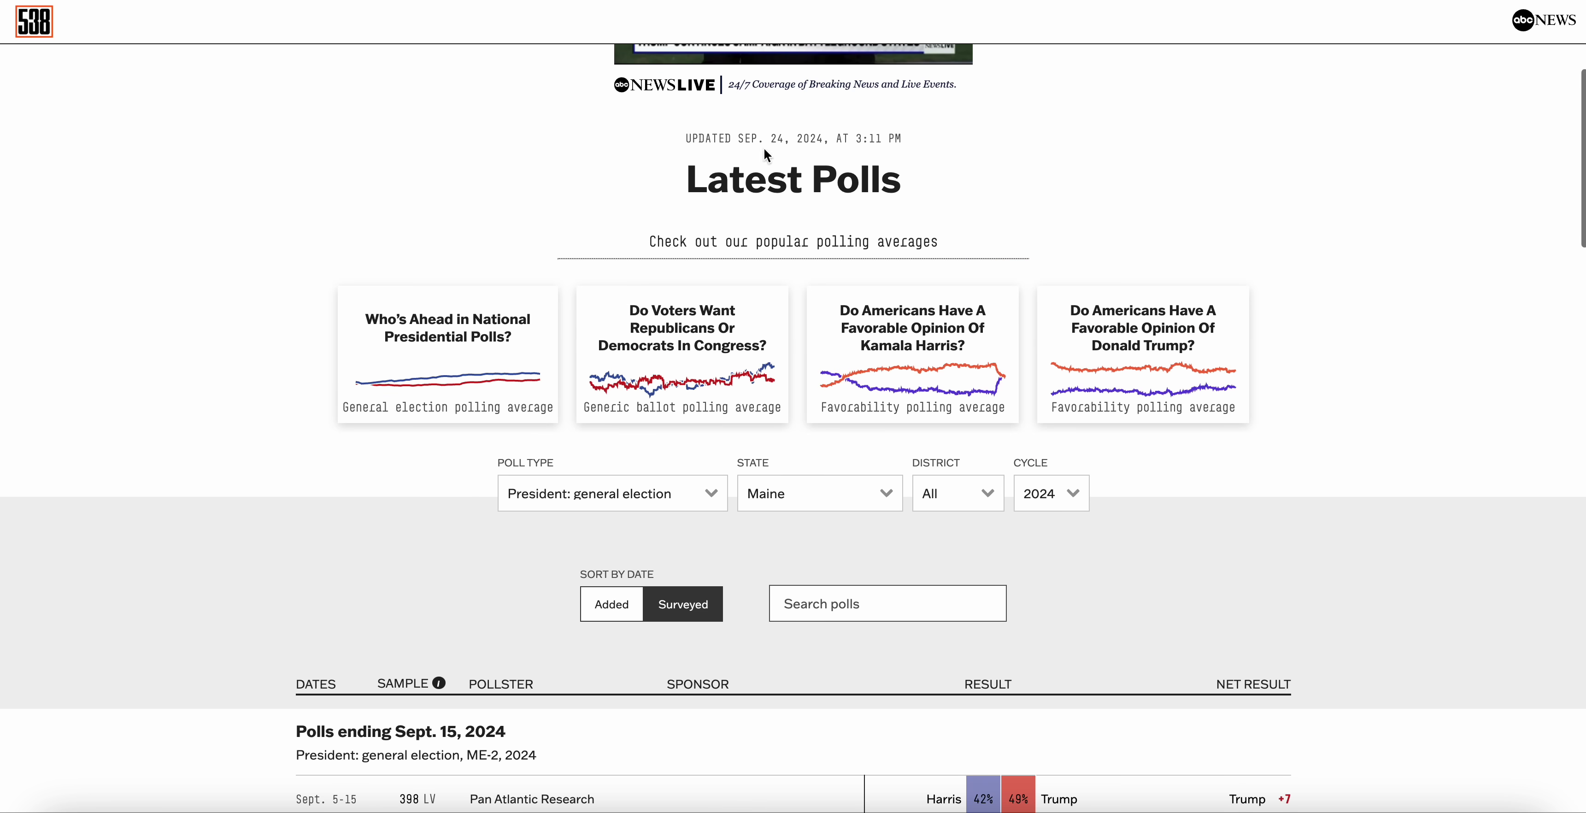
click(815, 493)
scroll(815, 498, down, 3)
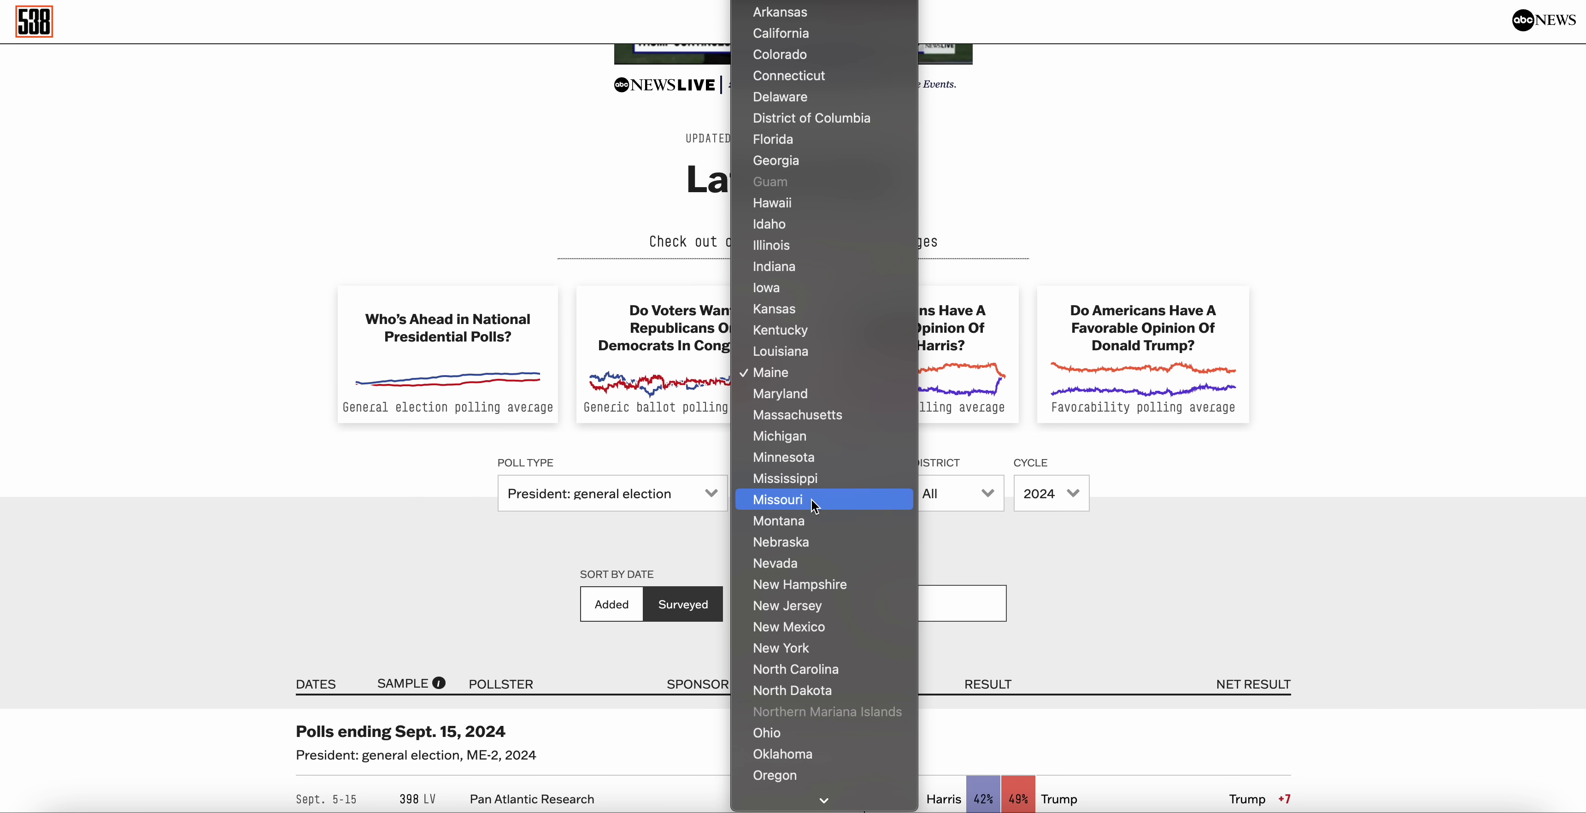
click(798, 462)
scroll(1325, 427, down, 6)
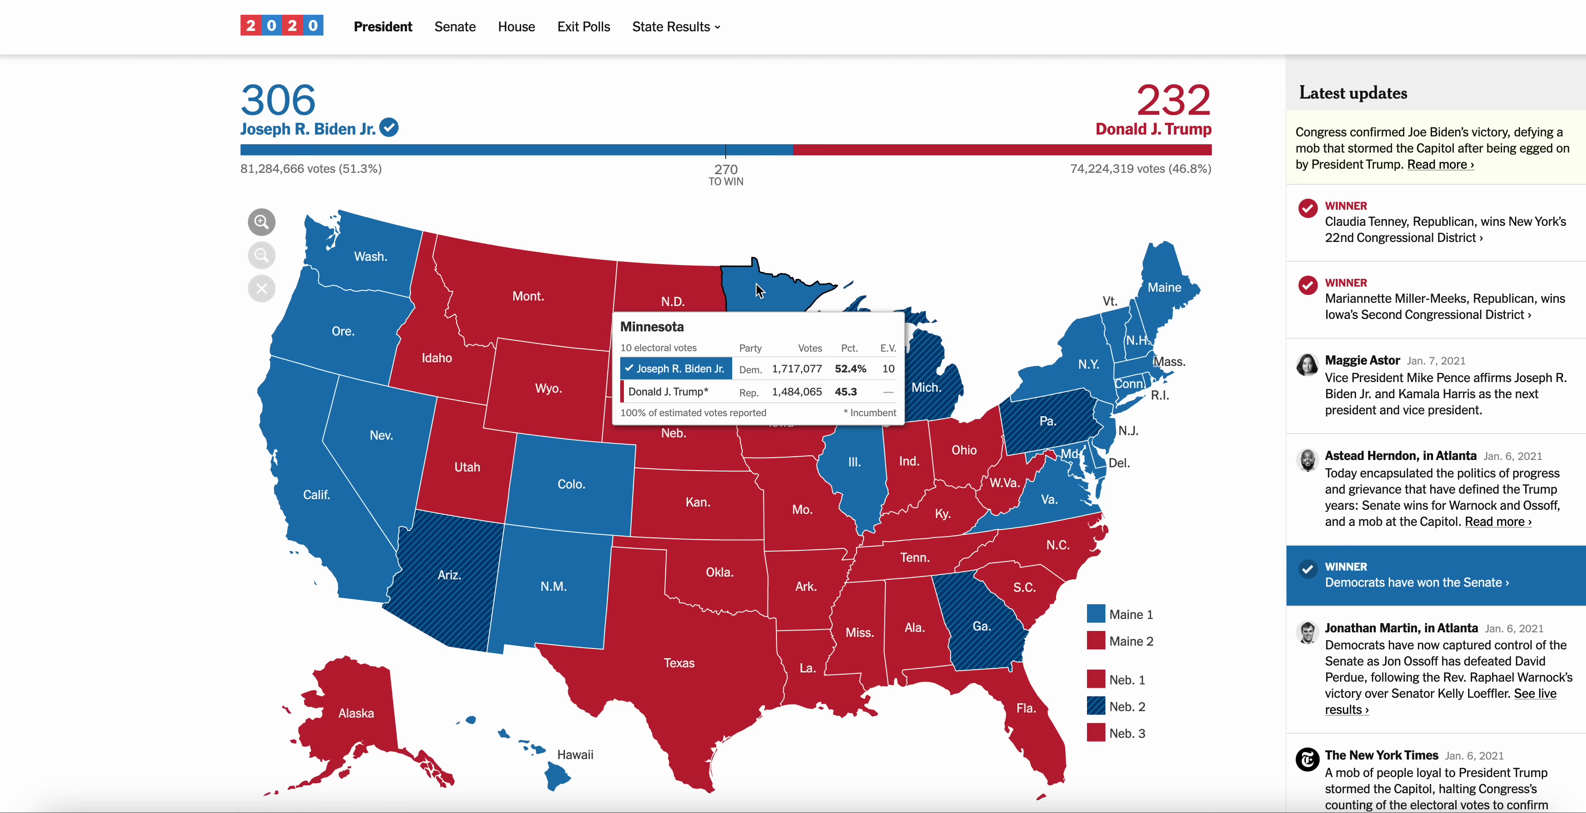
Step: Review Minnesota's 2020 county-level presidential results and shade Minnesota medium blue for Harris/Walz on the electoral map
click(502, 290)
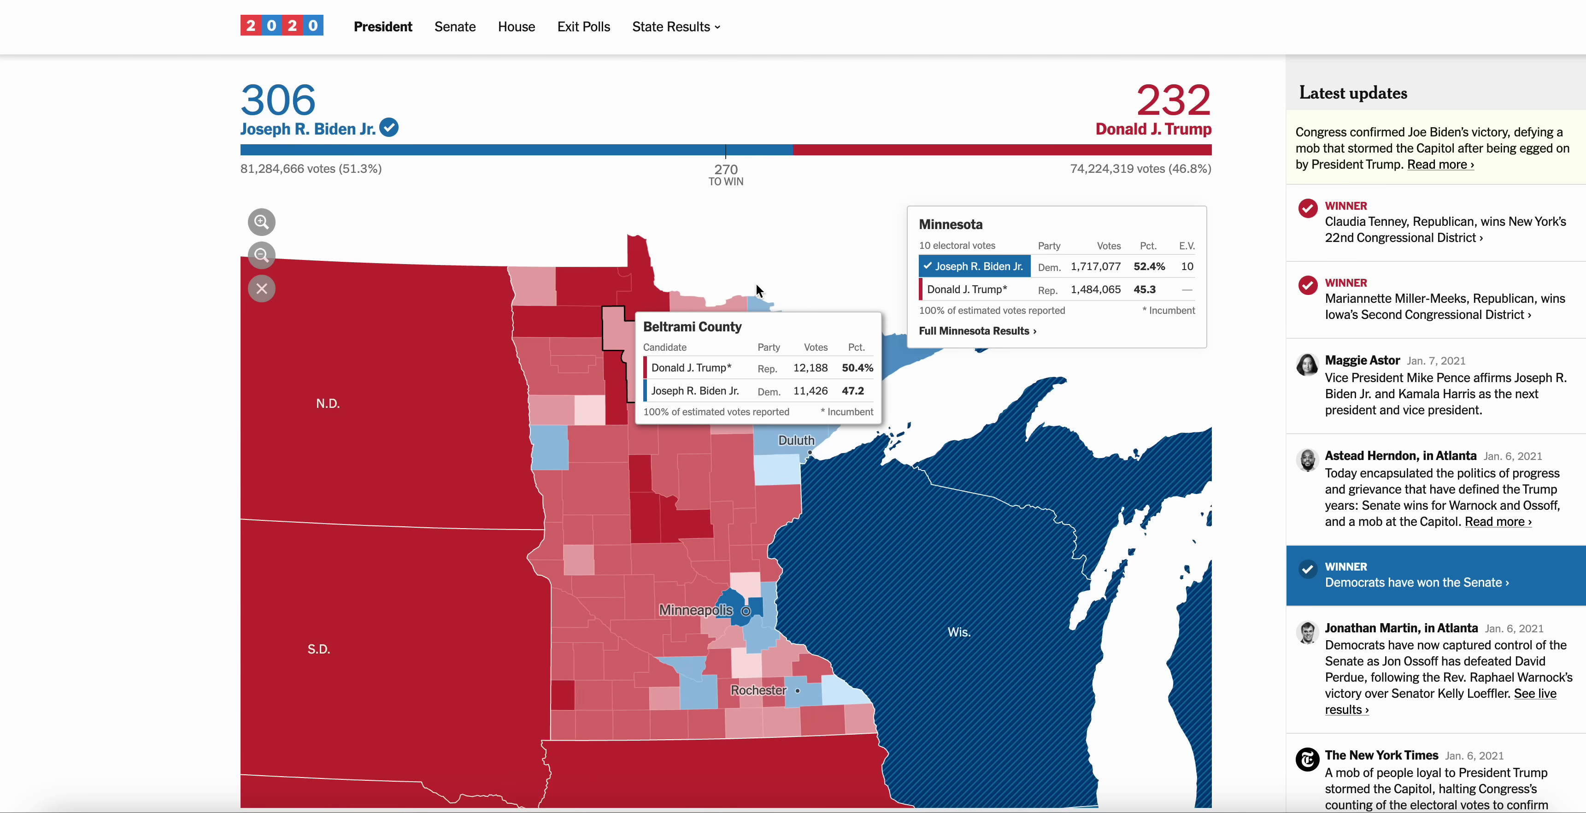
click(271, 289)
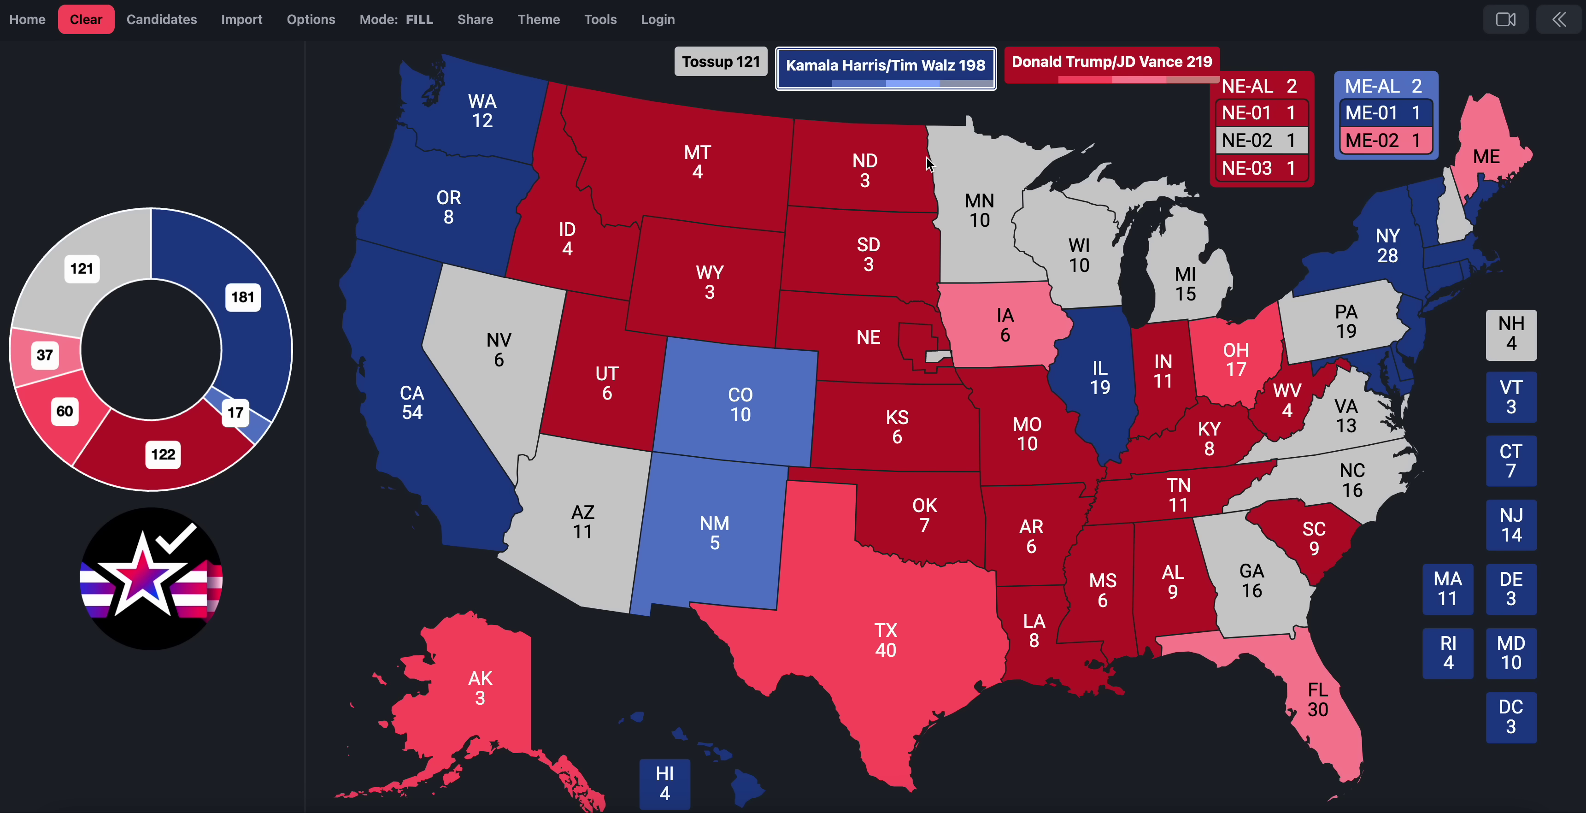
click(981, 223)
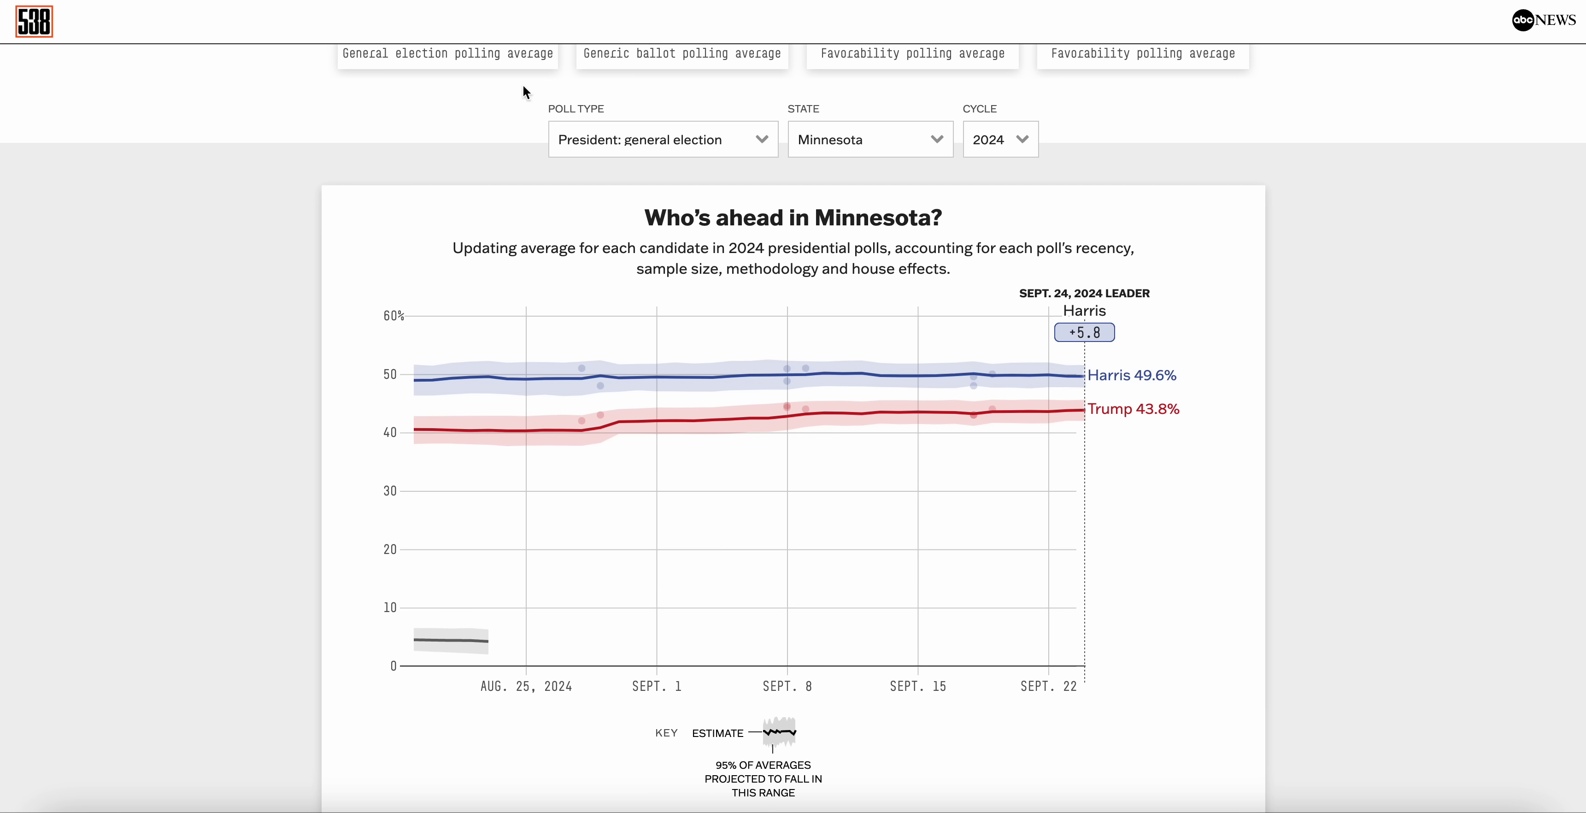
Step: Look up Virginia's presidential polling average on 538 and shade Virginia medium blue for Harris/Walz on the electoral map
click(786, 159)
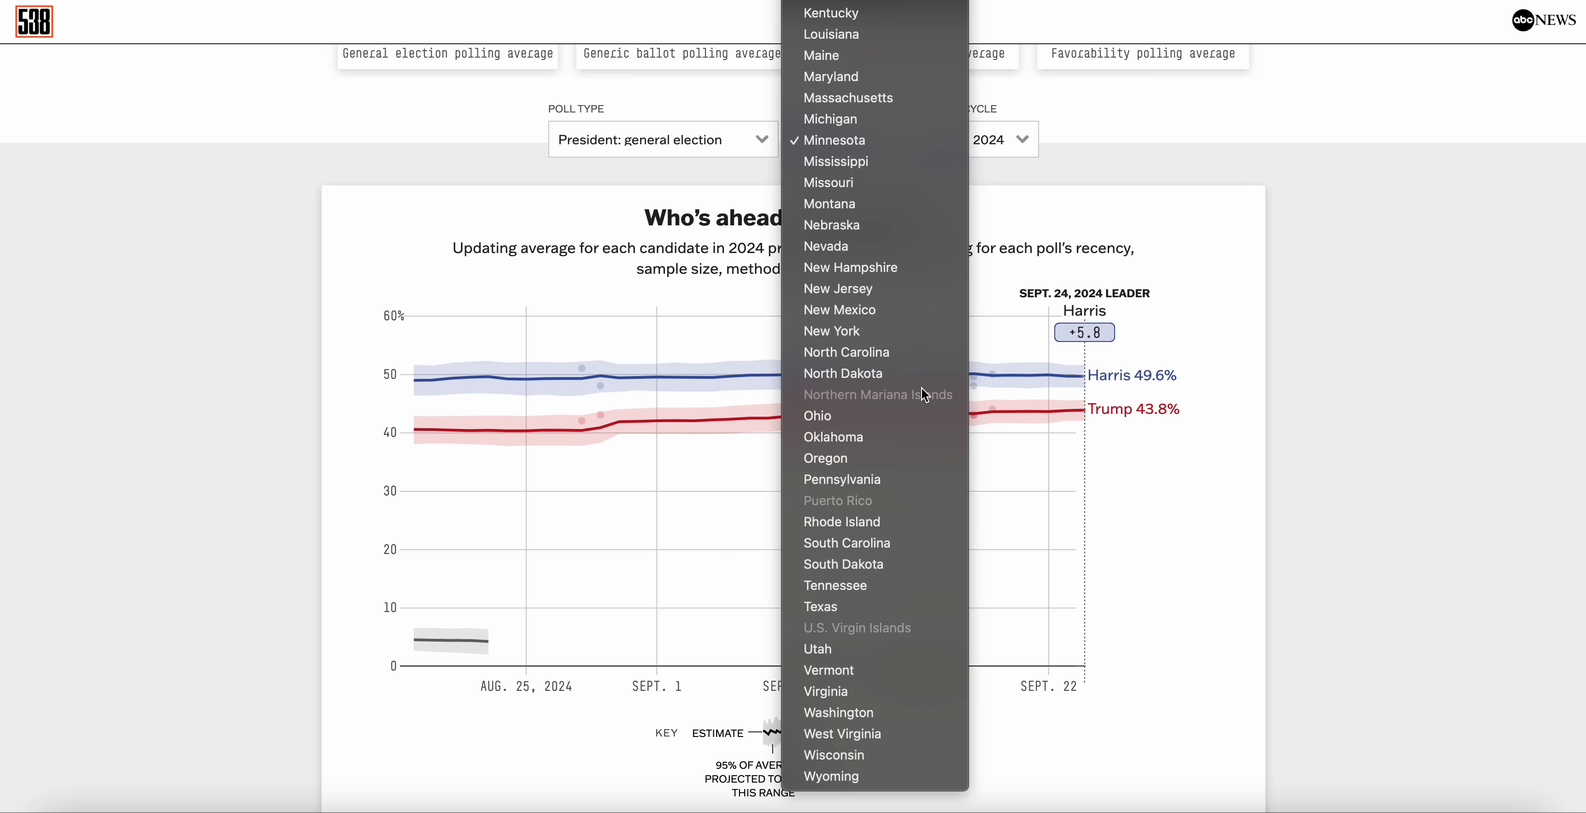
click(867, 692)
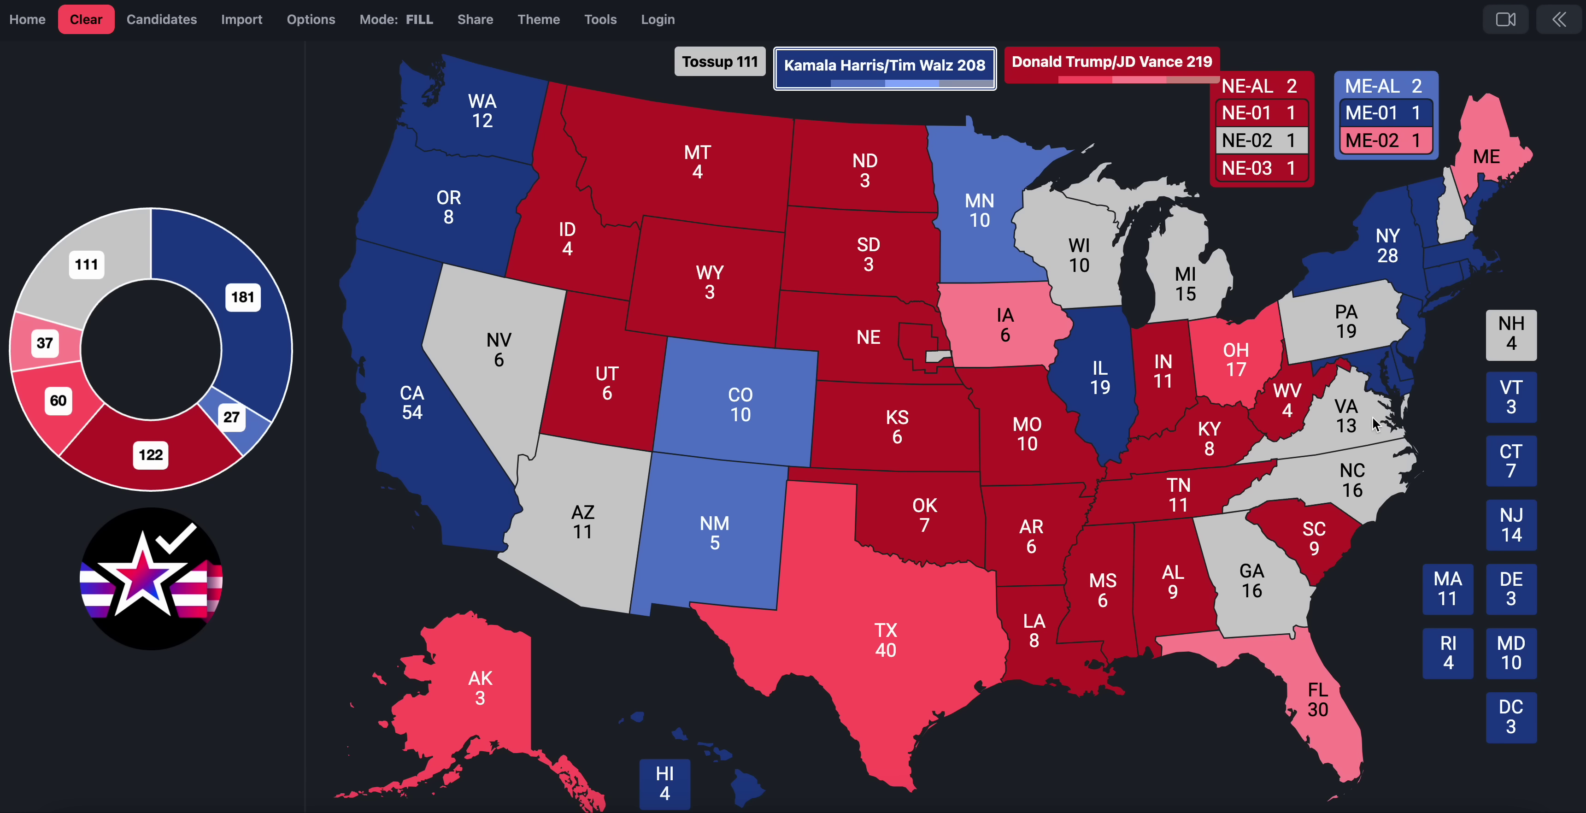
click(1375, 423)
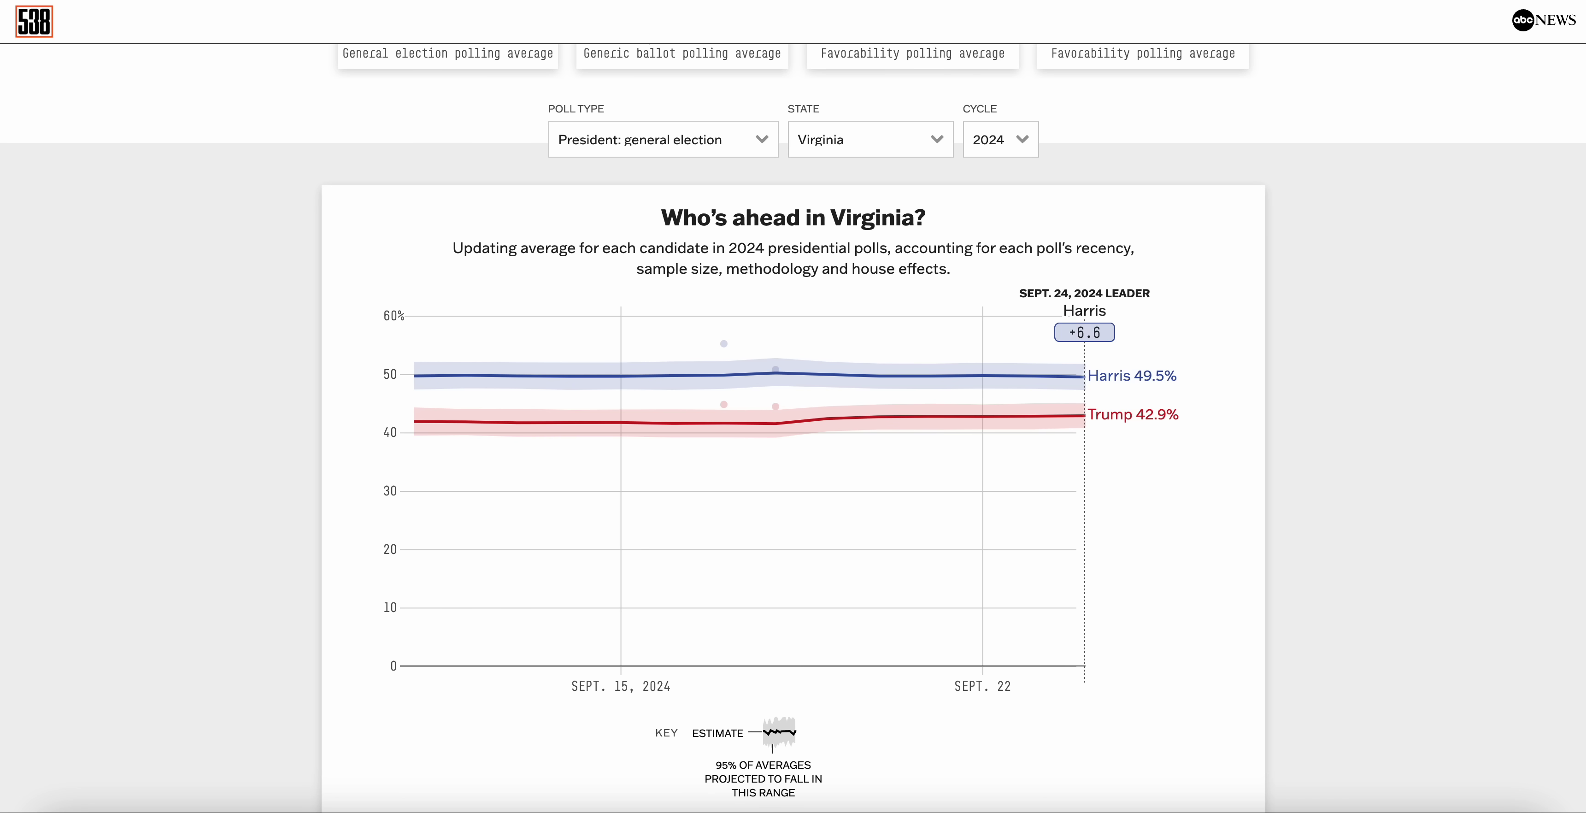
Step: Look up New Hampshire's presidential polling average on 538 and shade New Hampshire medium blue for Harris/Walz on the electoral map
click(844, 145)
scroll(862, 154, up, 3)
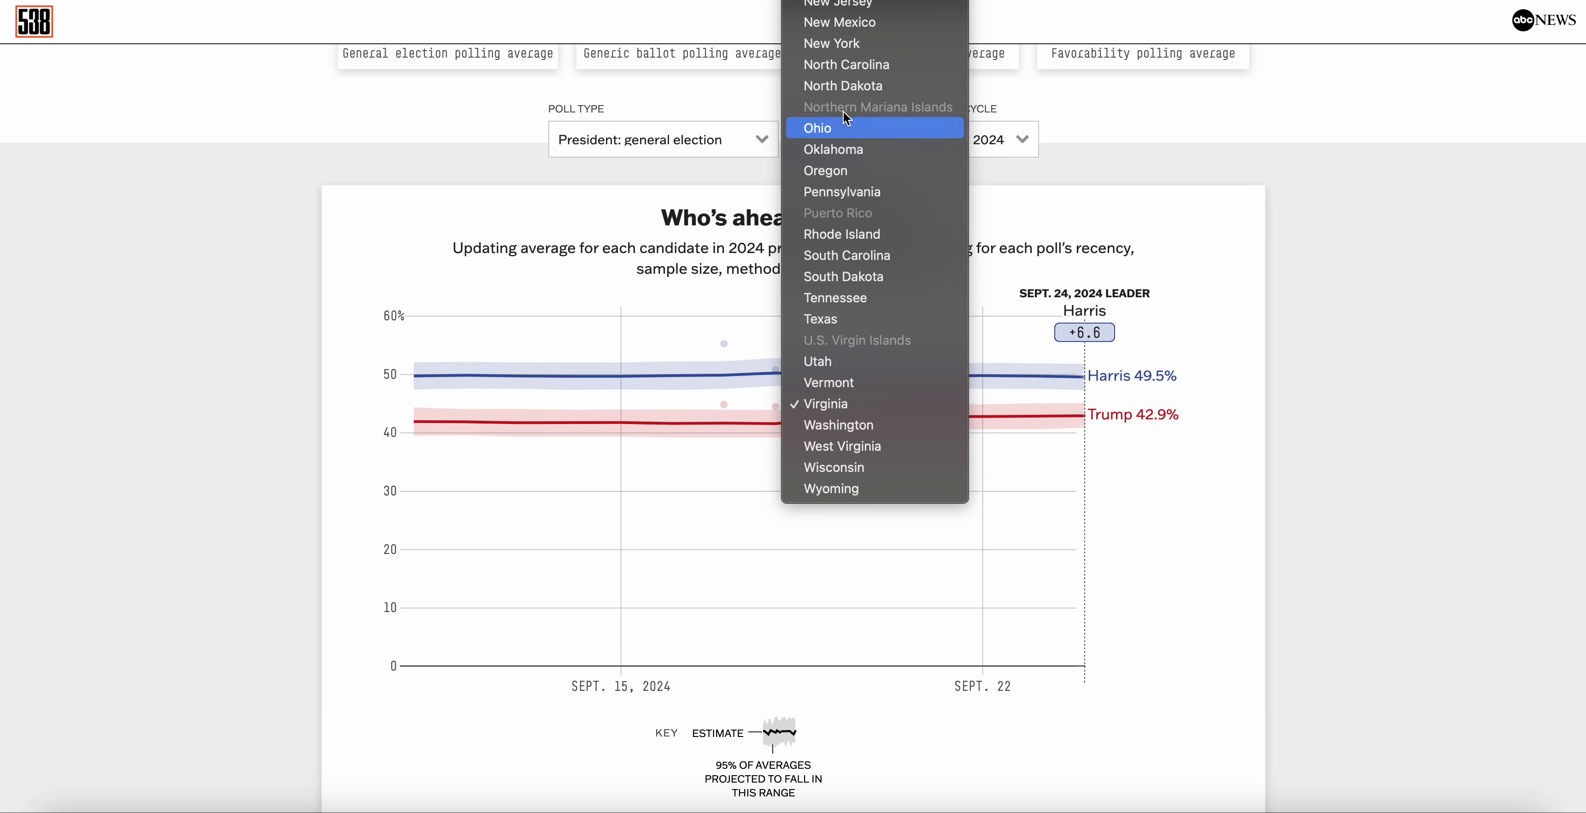
scroll(847, 46, up, 3)
click(847, 48)
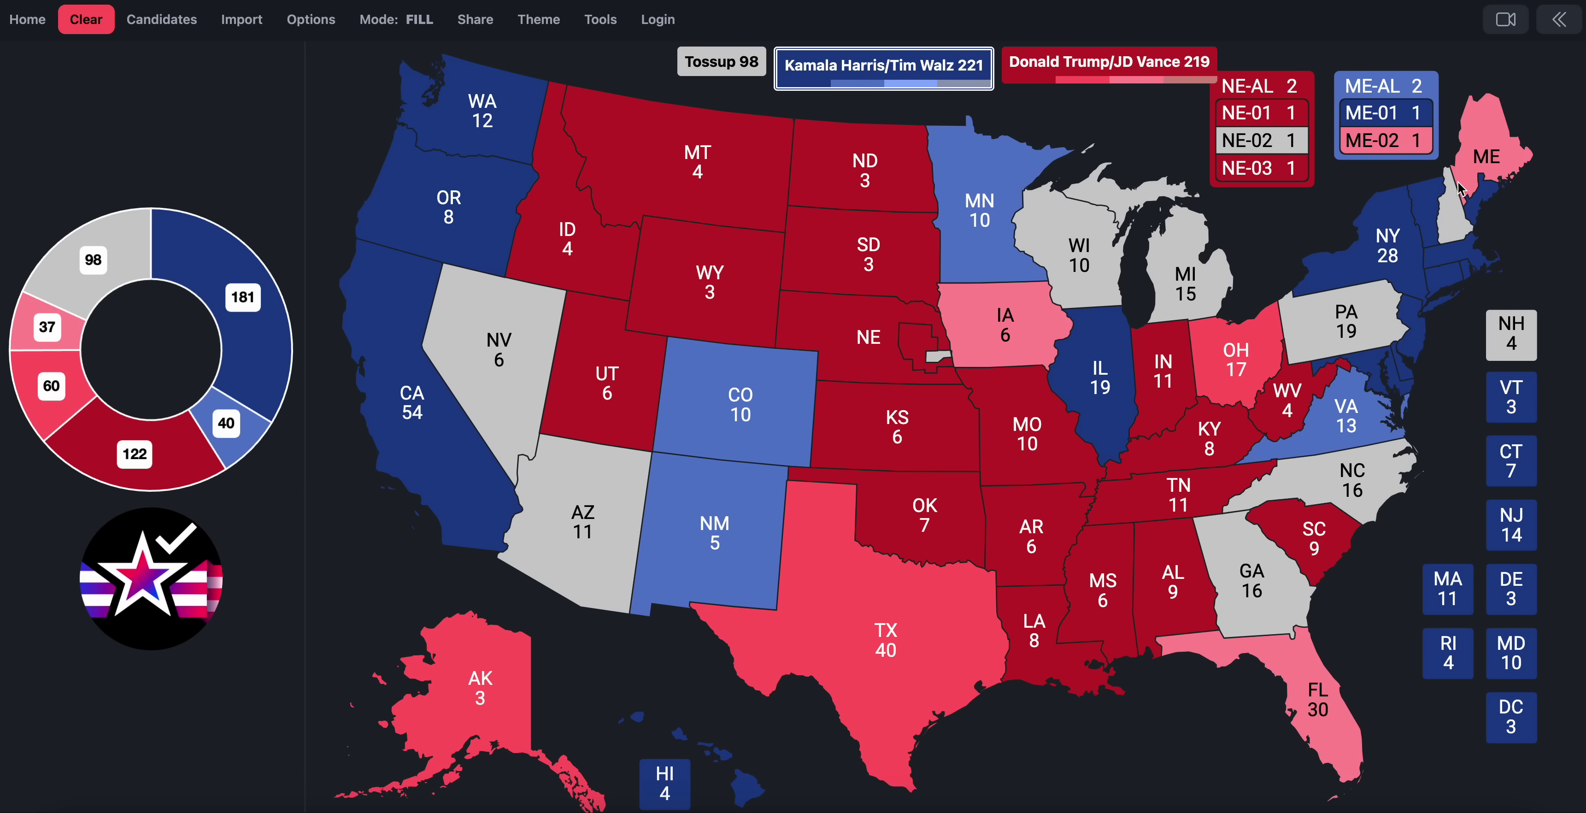
click(1461, 188)
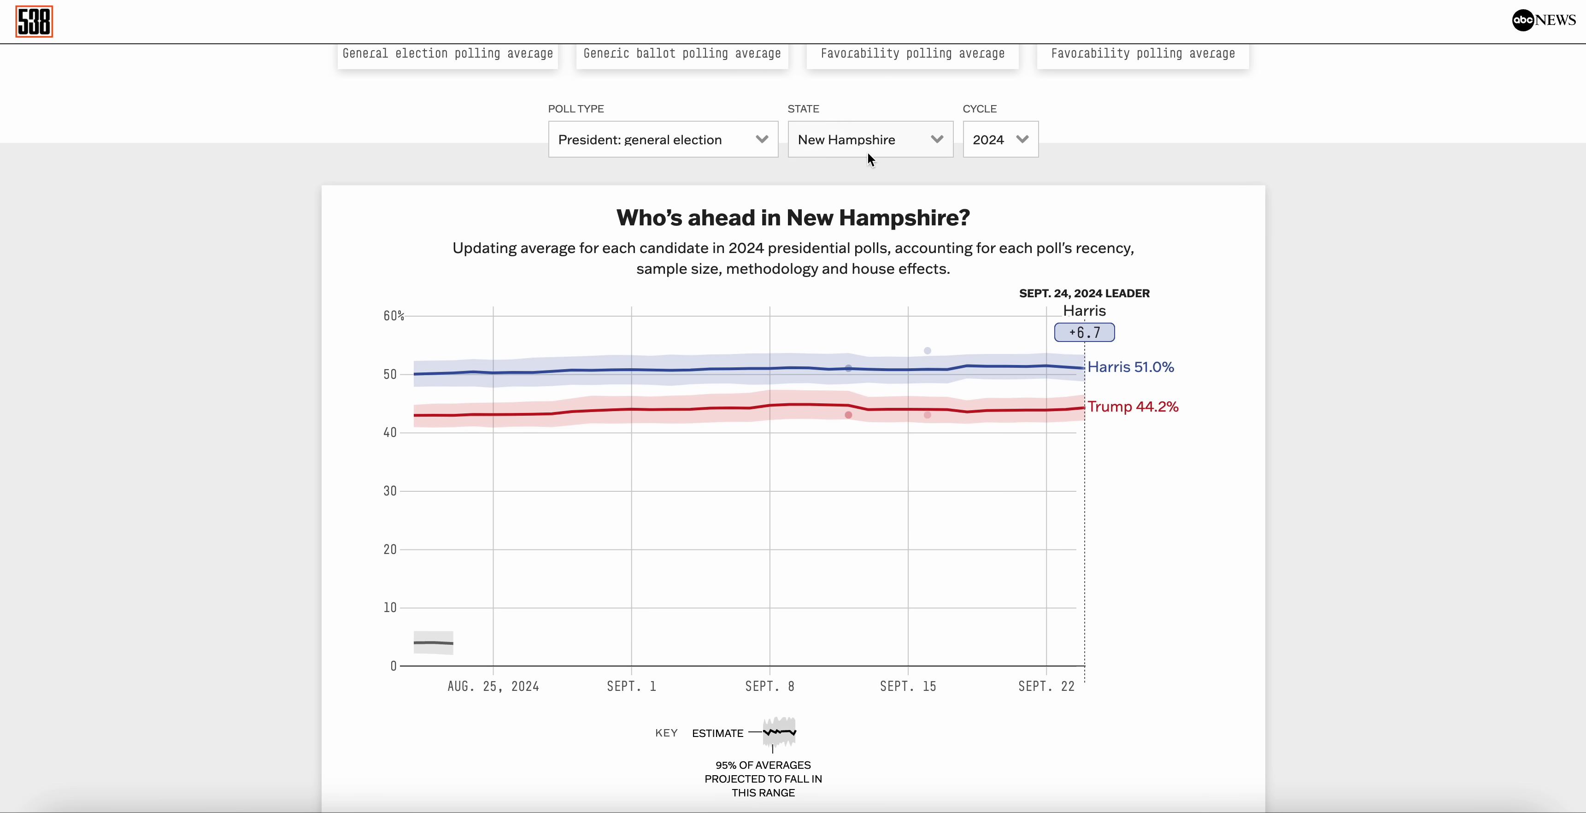
Step: Look up Nebraska's statewide and NE-2 presidential polls on 538 and shade NE-02 medium blue for Harris/Walz on the electoral map
click(868, 152)
scroll(838, 145, up, 1)
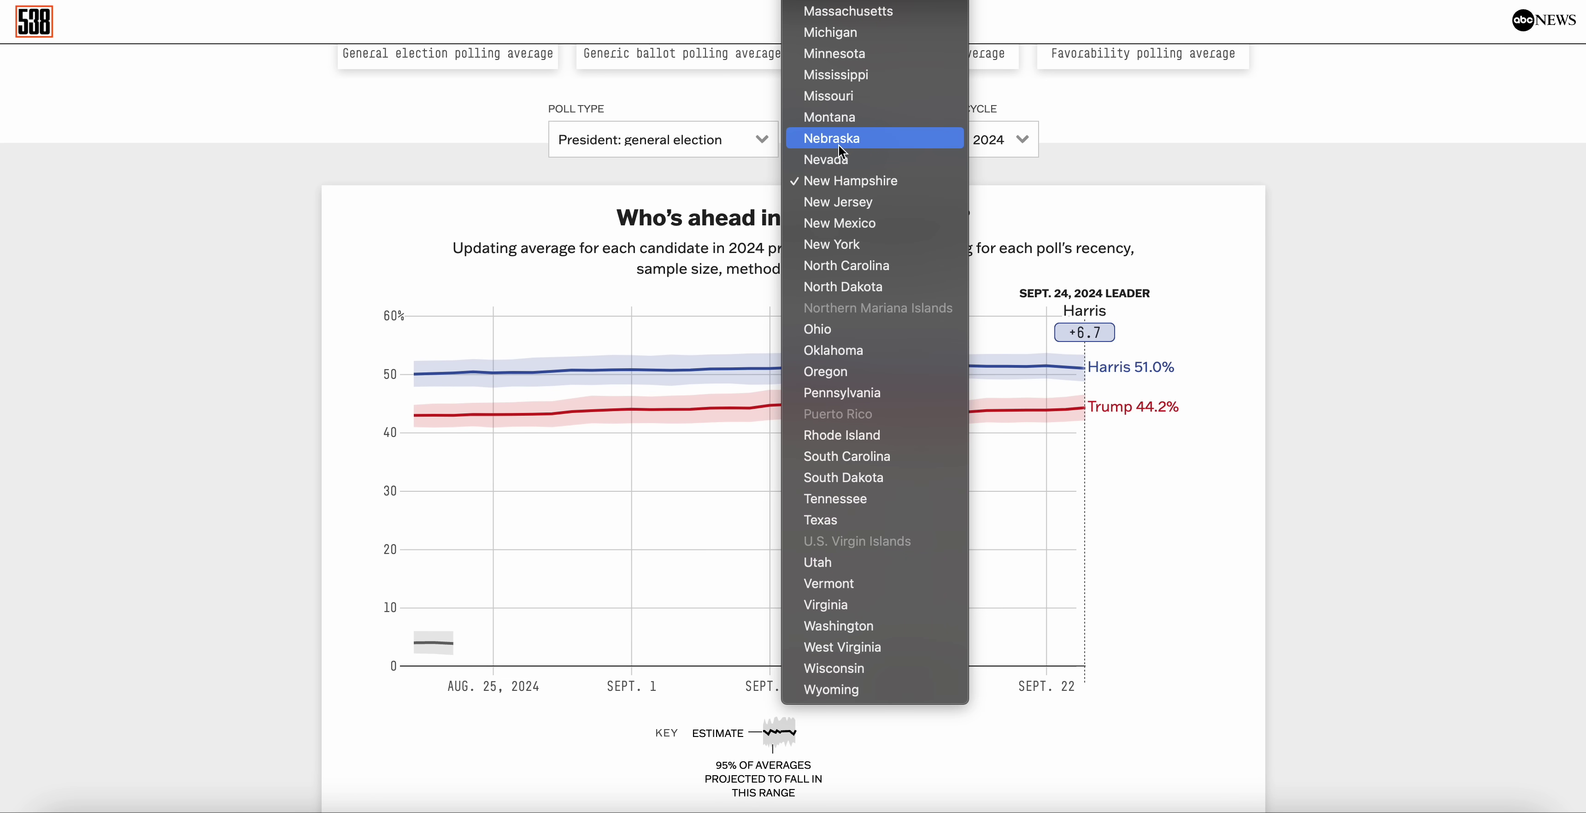
click(837, 145)
scroll(1099, 184, down, 2)
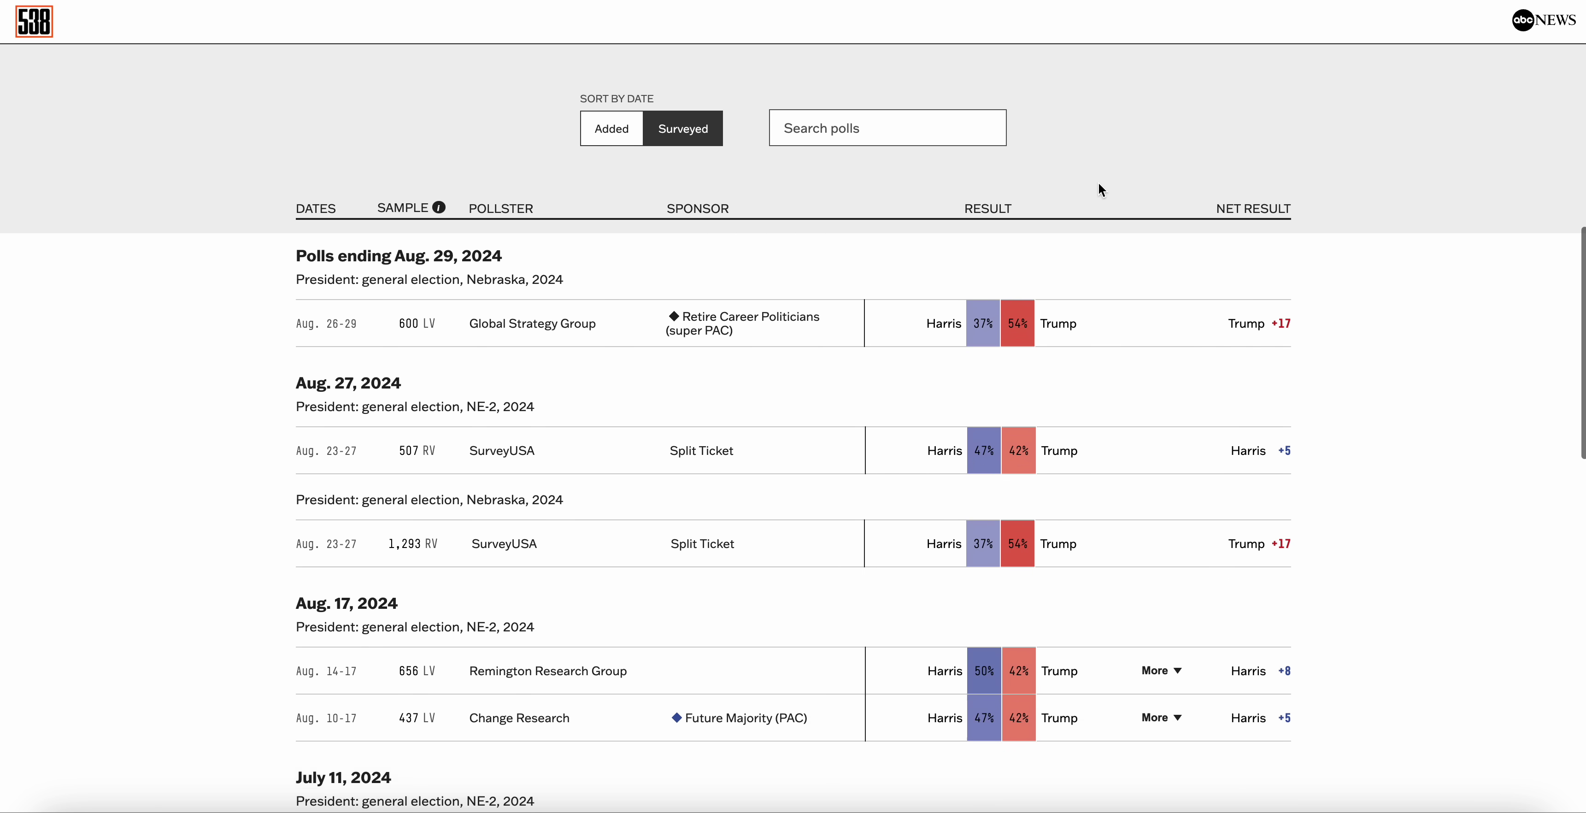
scroll(1100, 184, down, 2)
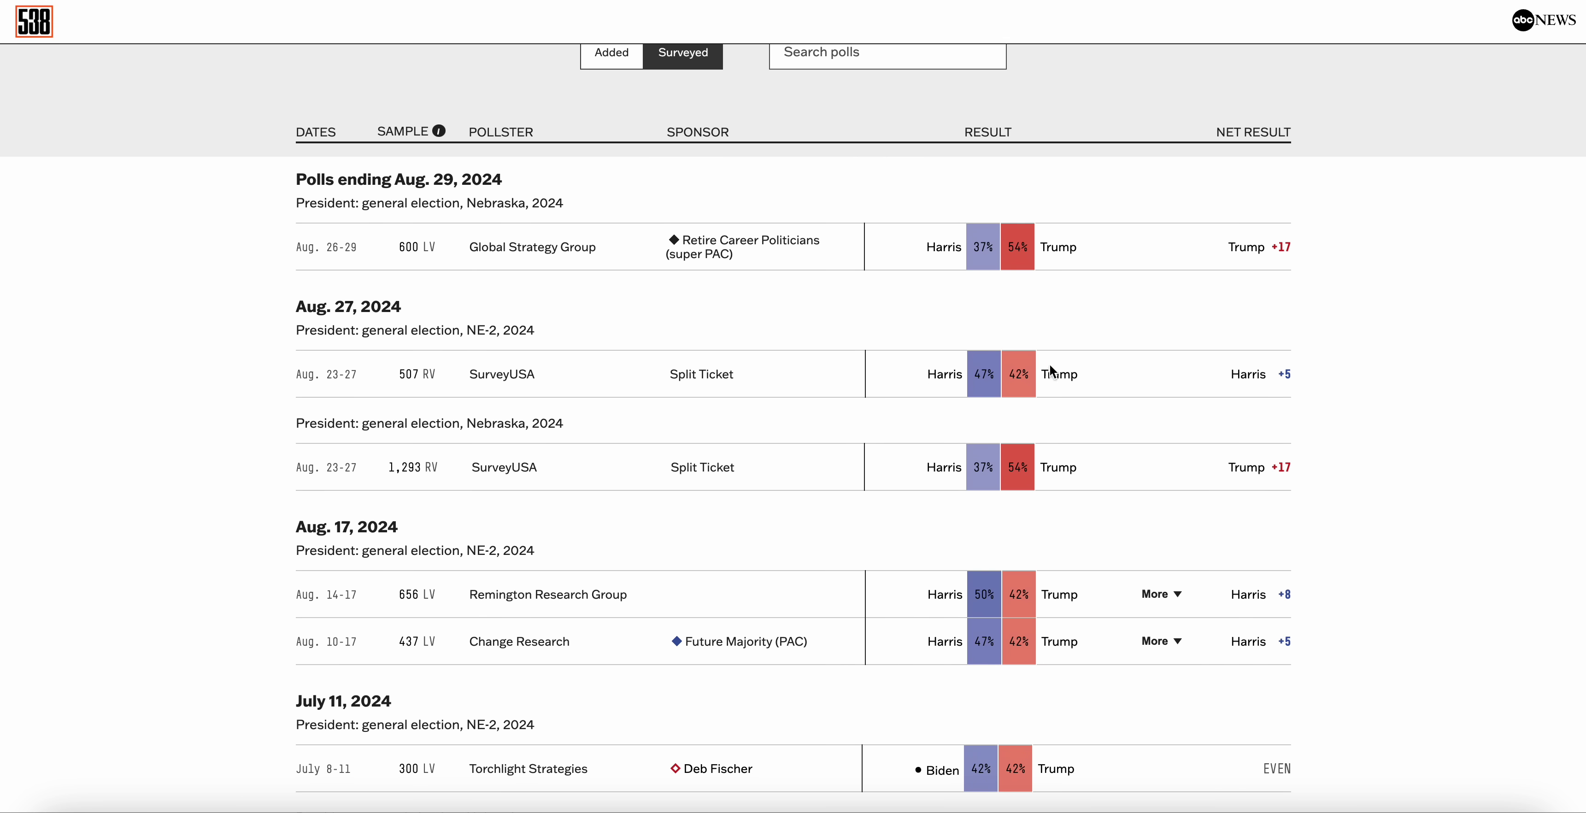
scroll(1112, 376, down, 2)
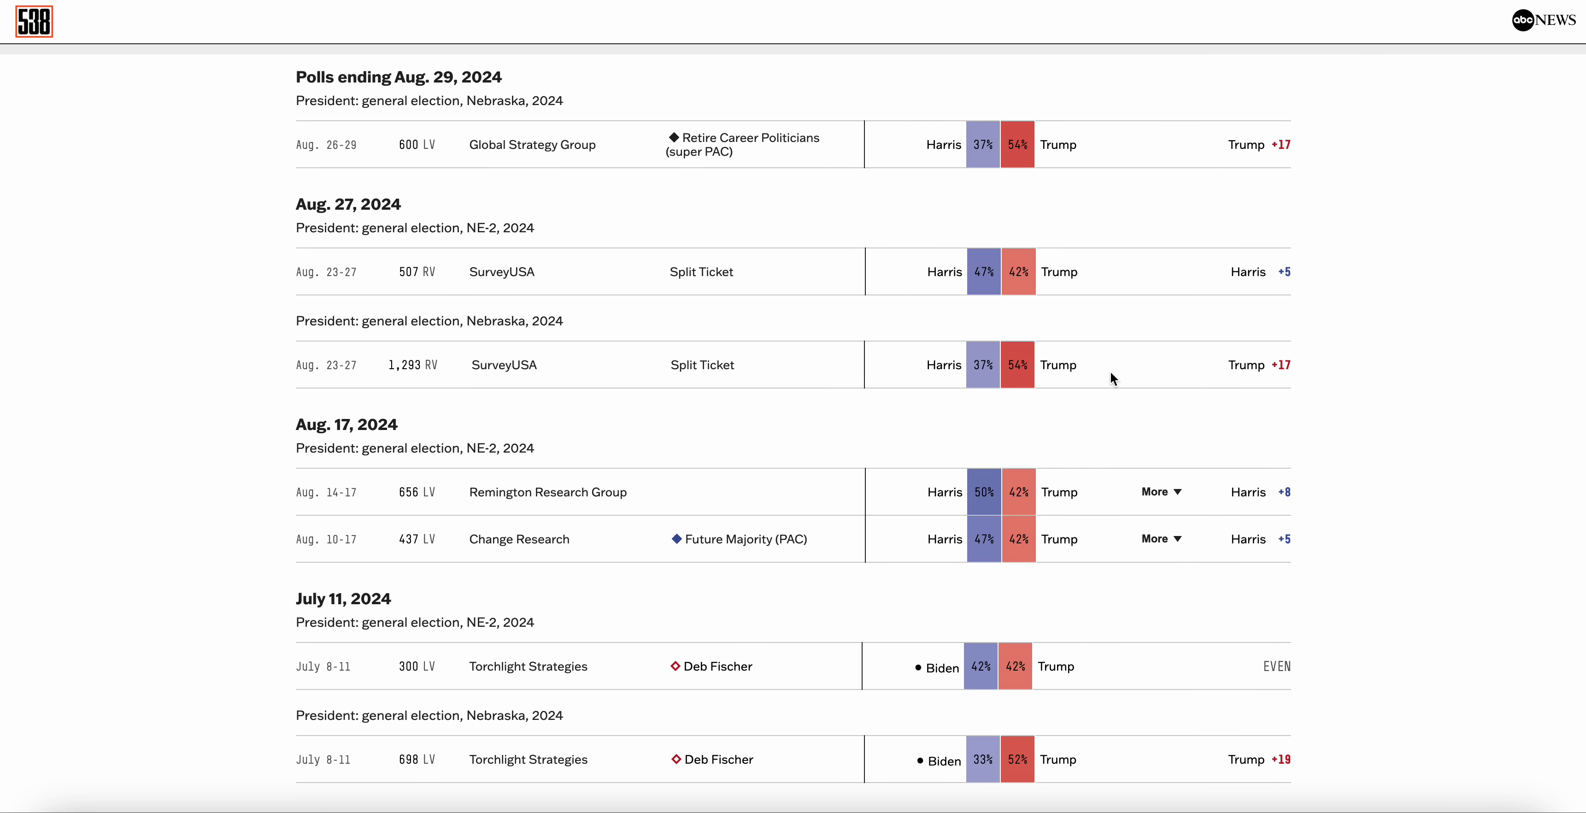
scroll(1112, 377, down, 5)
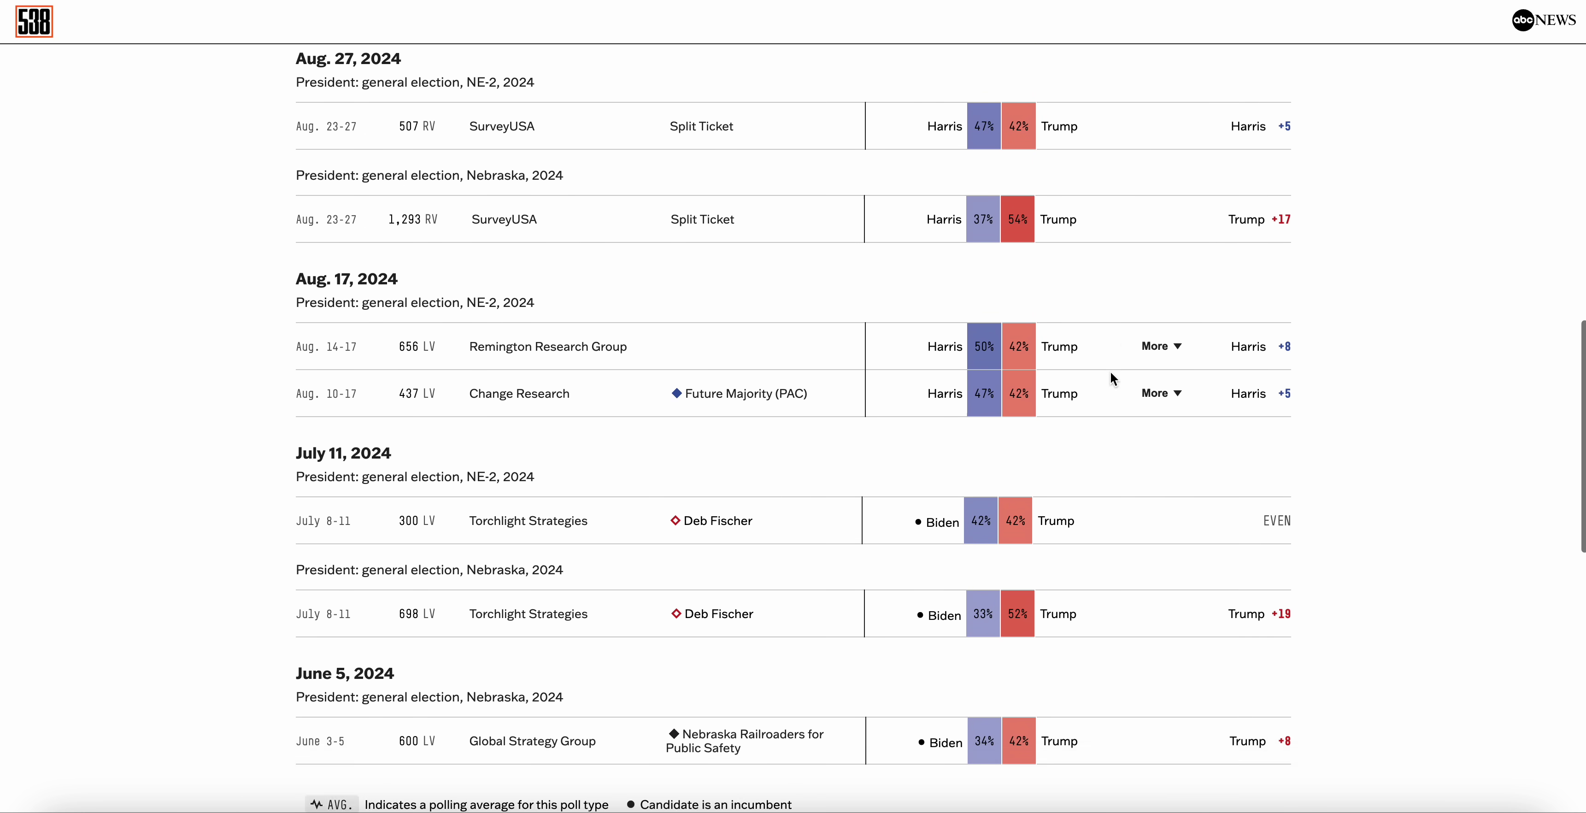
scroll(1111, 376, up, 15)
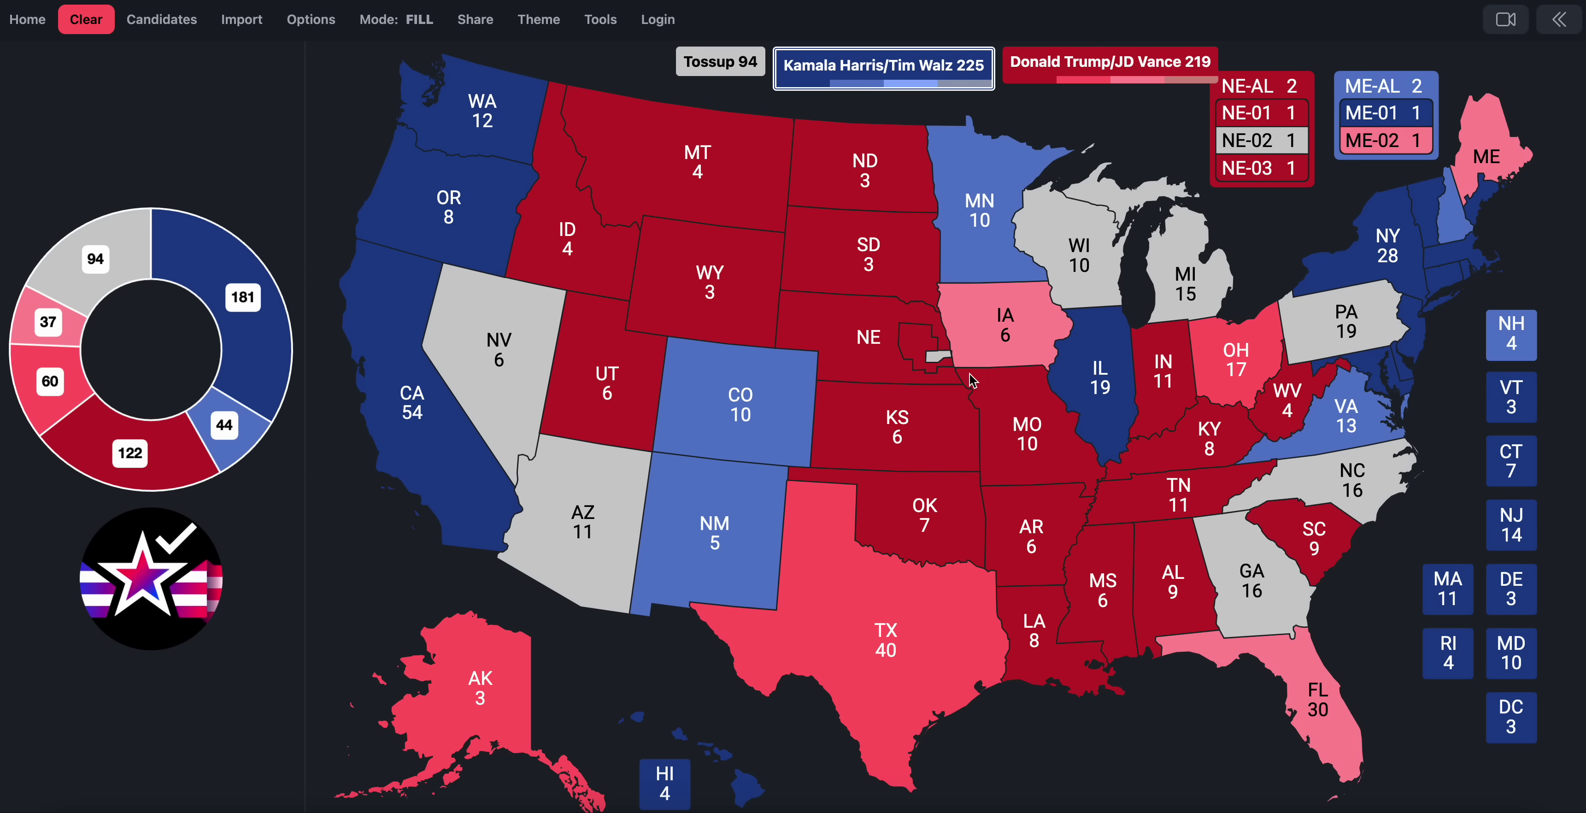
click(932, 359)
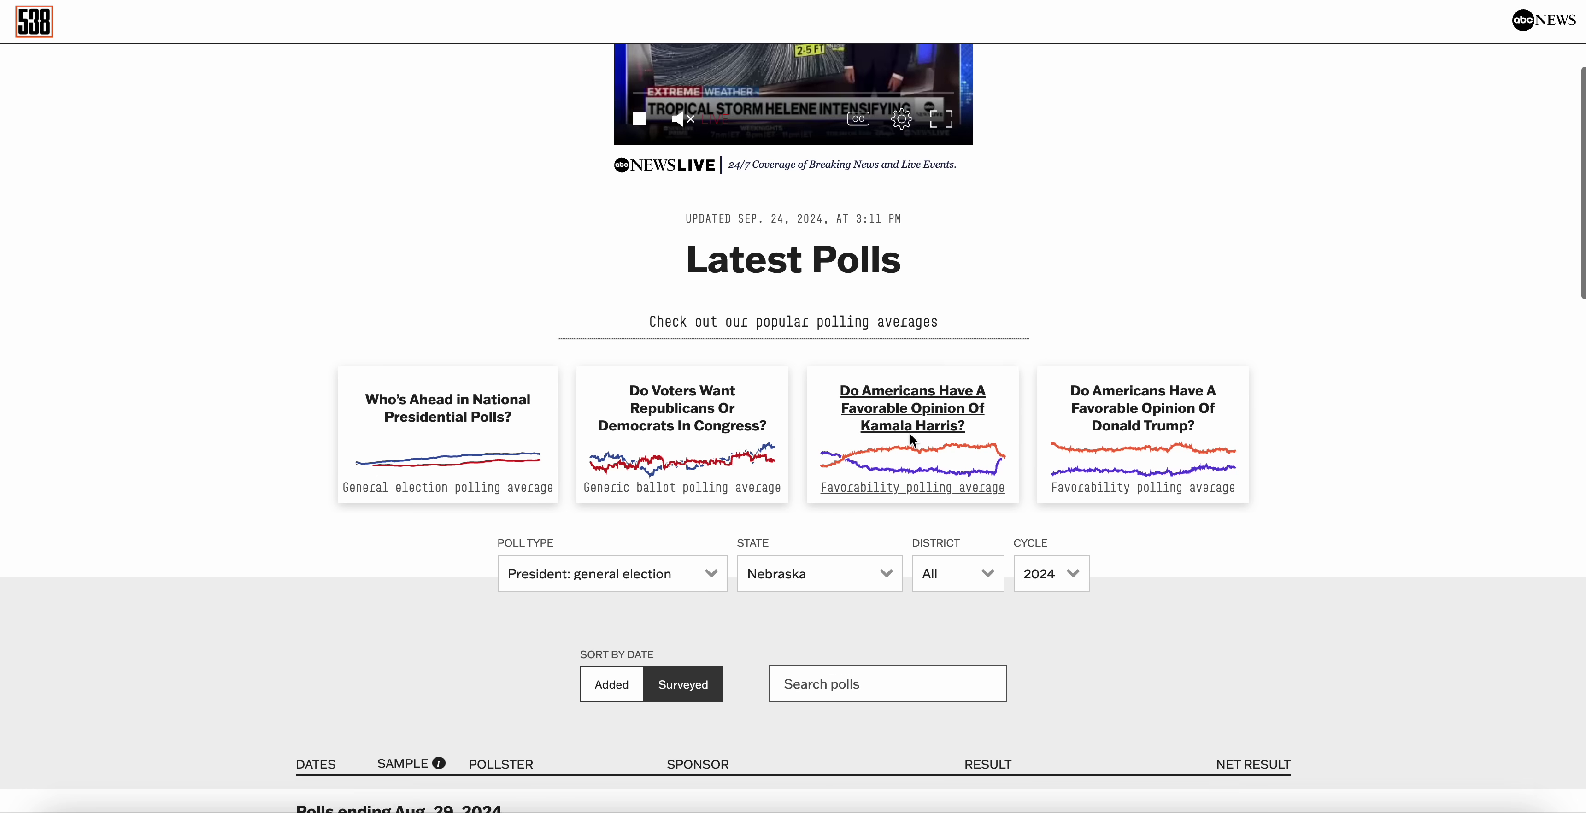
Step: Look up Michigan's presidential polling average on 538 and shade Michigan the lightest blue for Harris/Walz on the electoral map
scroll(603, 40, down, 2)
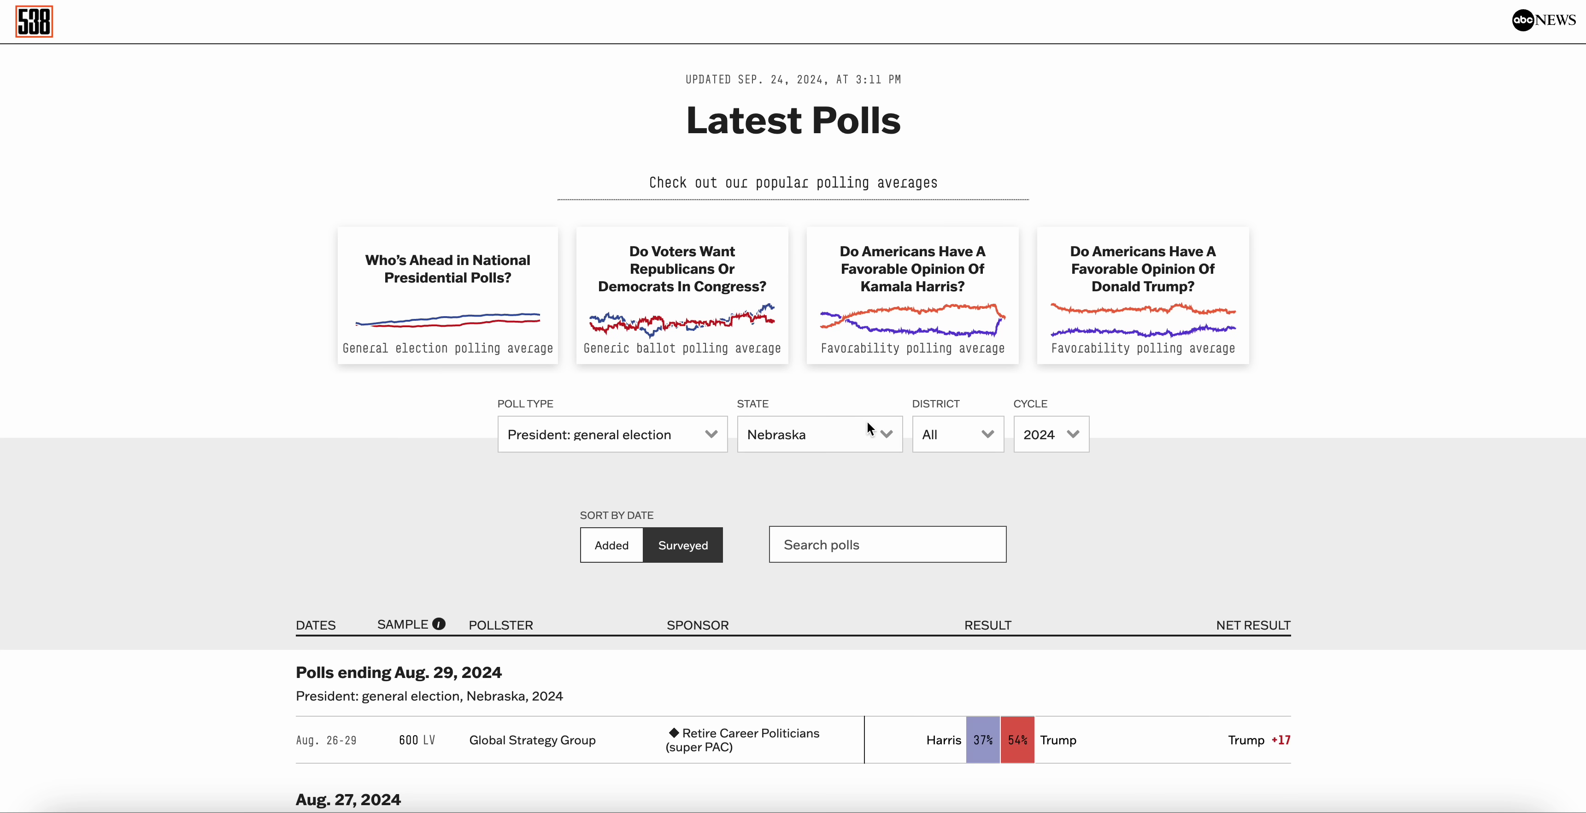
click(867, 424)
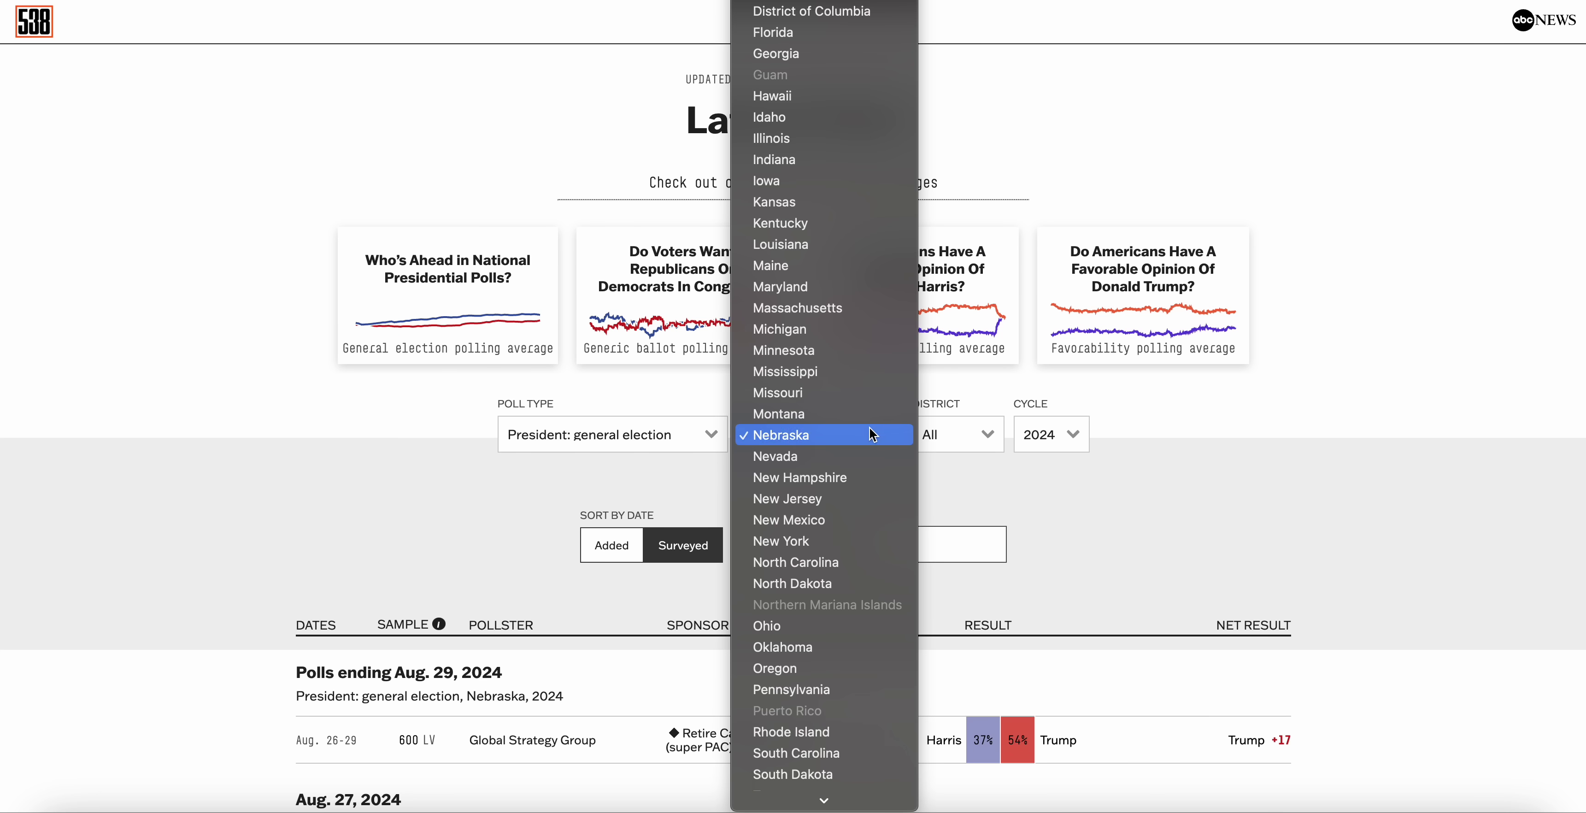
click(821, 323)
scroll(1216, 431, down, 5)
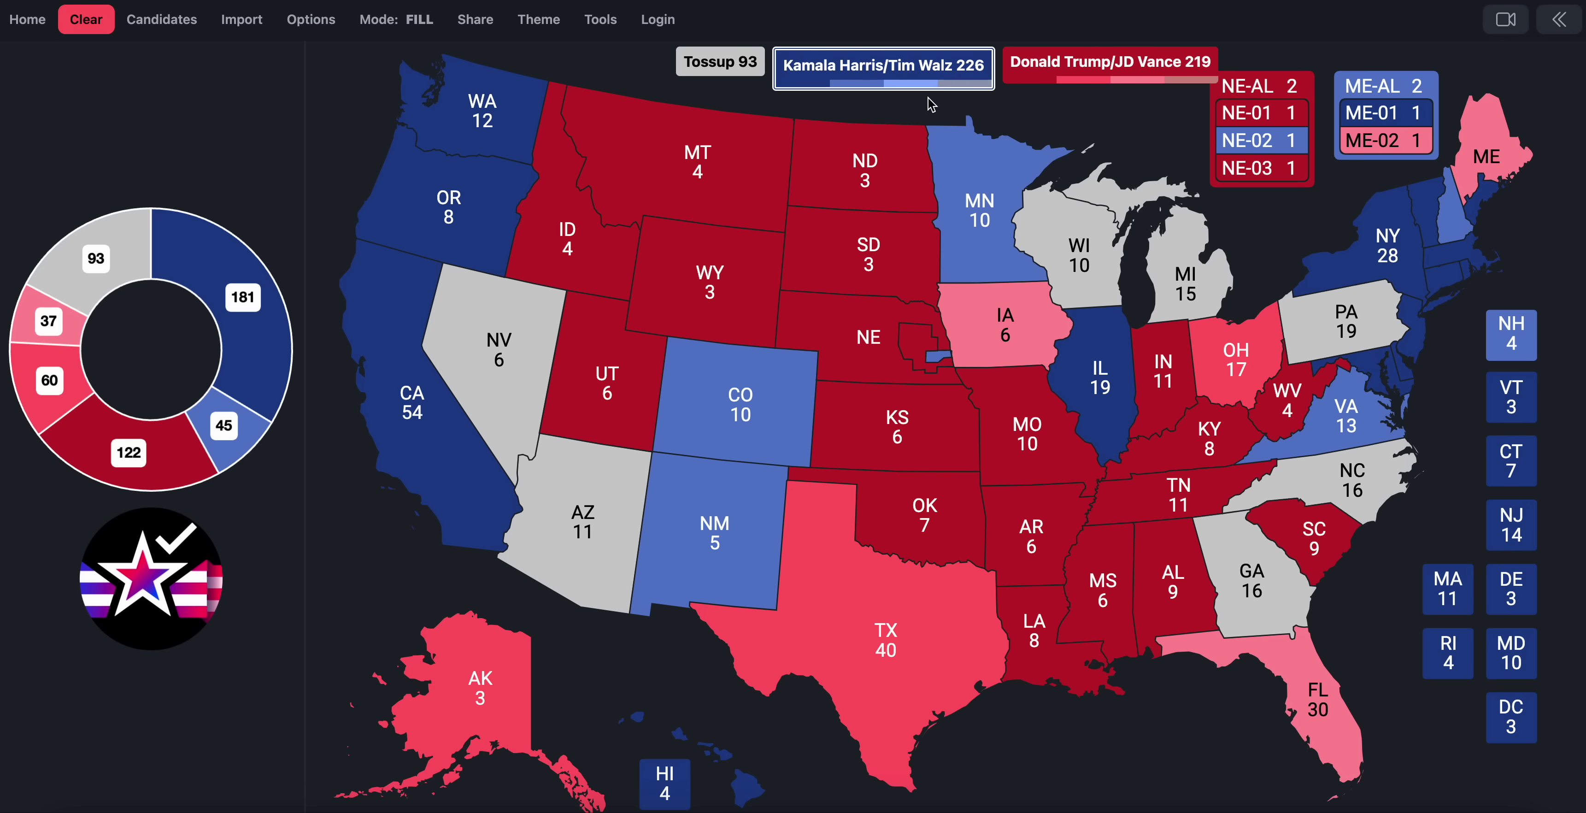
click(1178, 284)
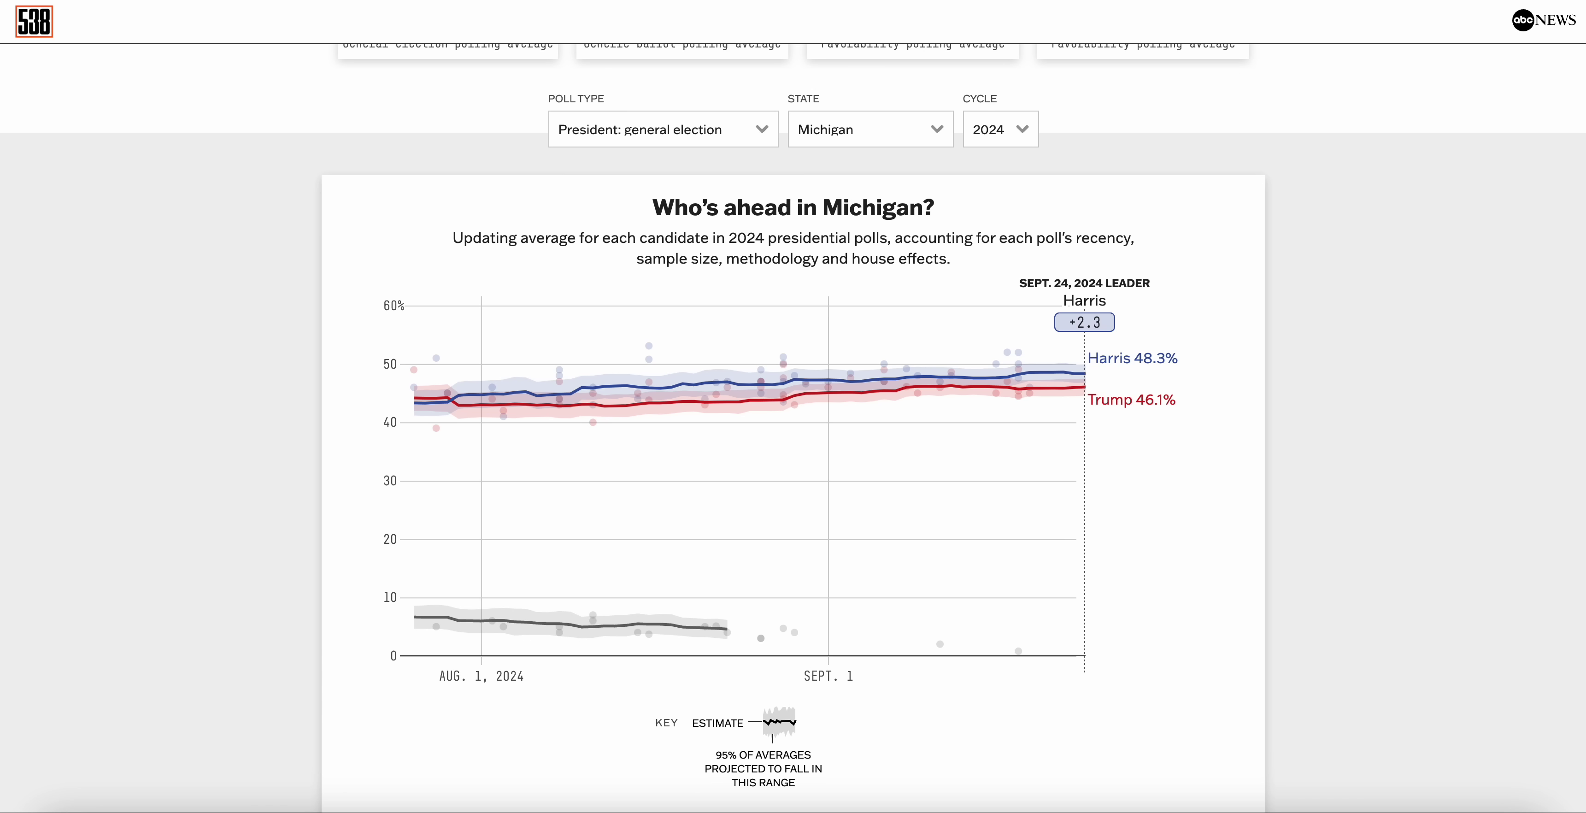
Step: Look up North Carolina's presidential polling average on 538 and shade North Carolina muted brownish red for Trump/Vance on the electoral map
click(875, 129)
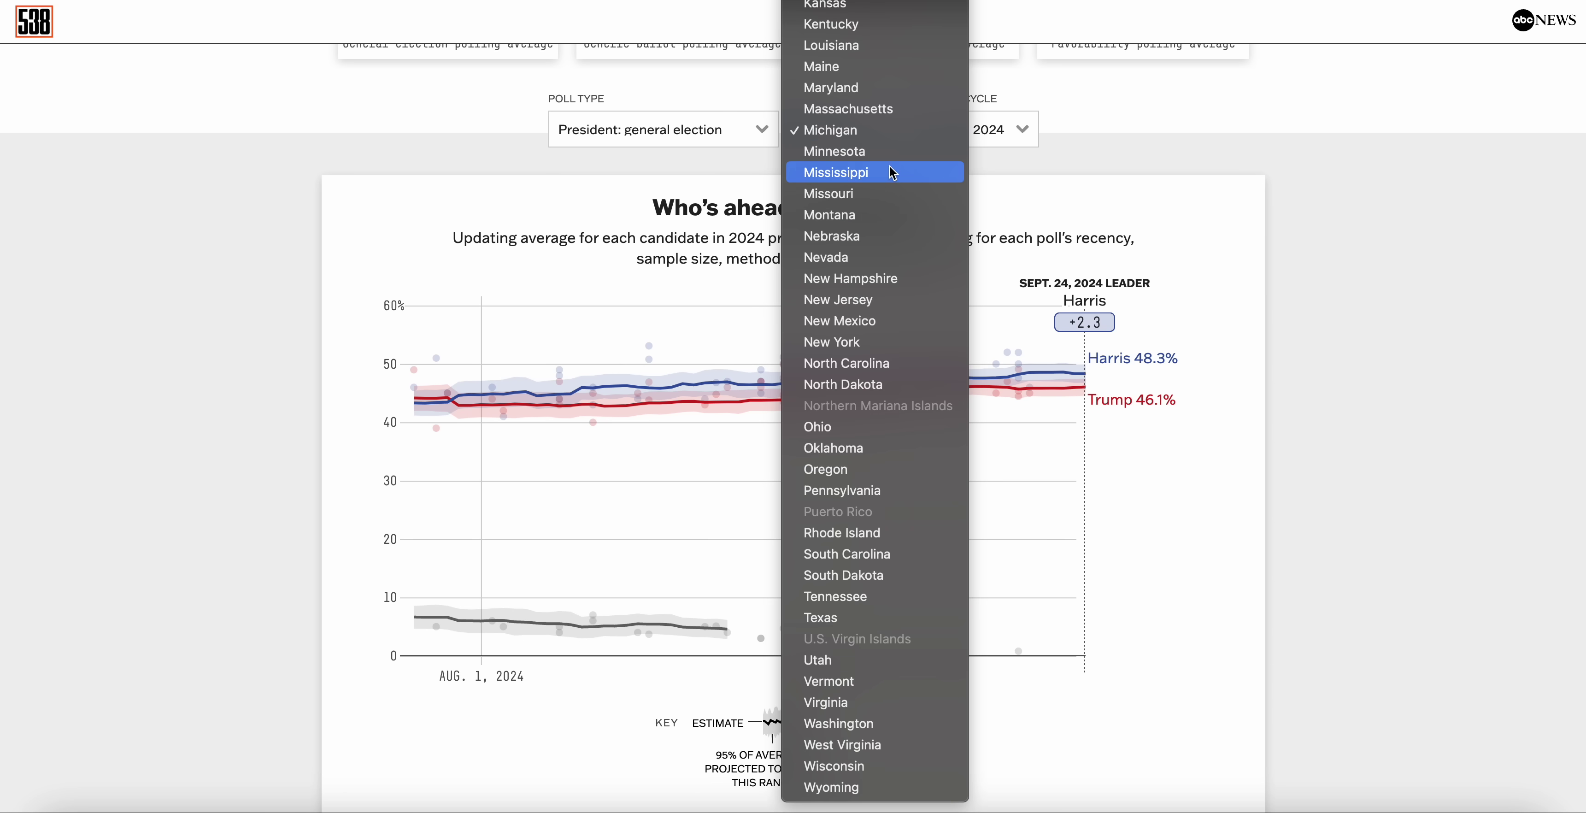
click(936, 366)
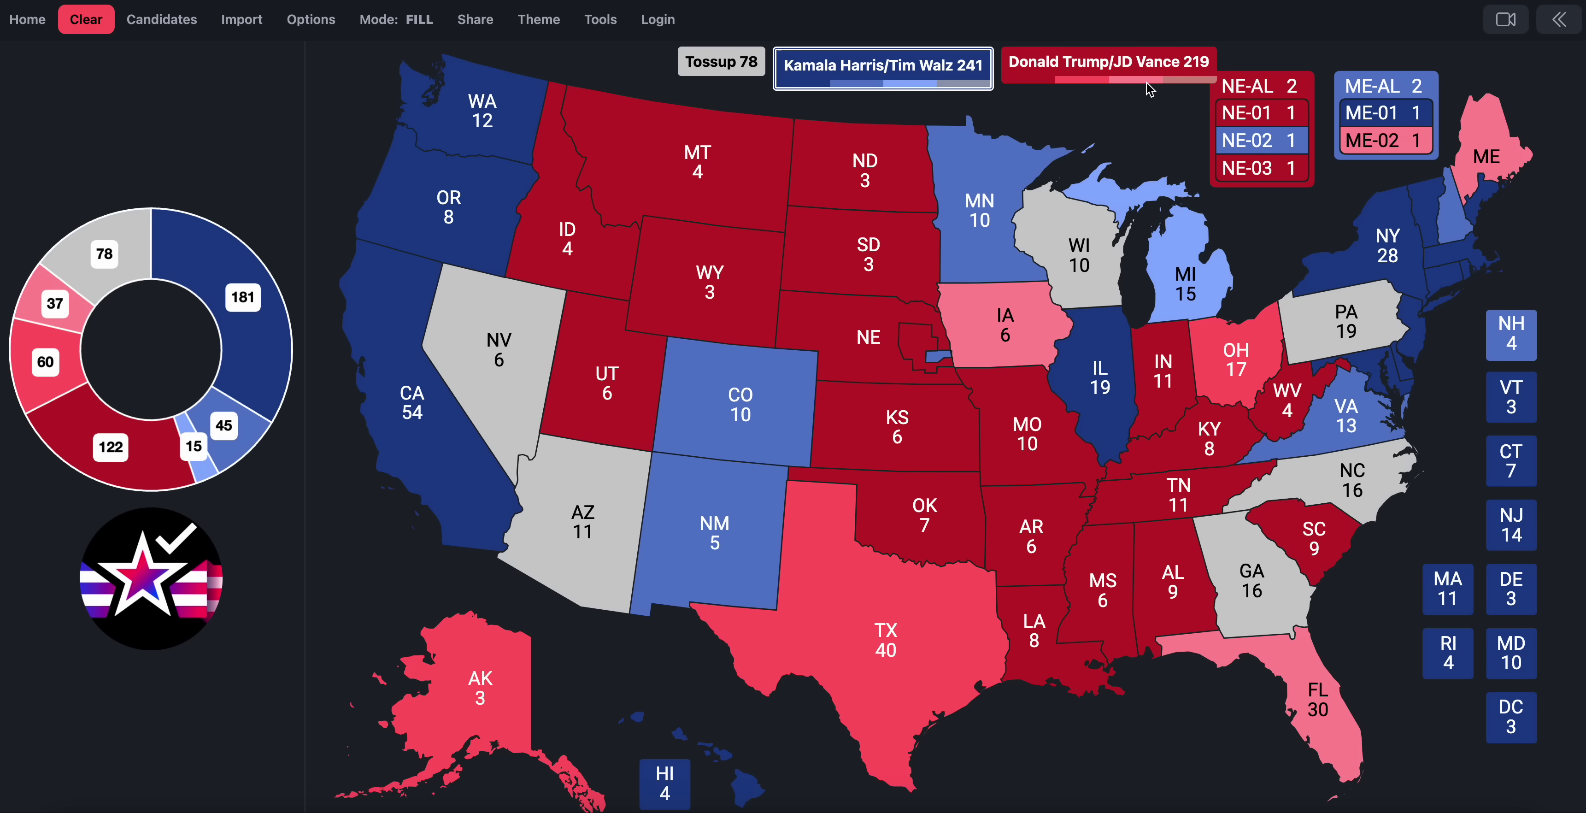
click(1147, 80)
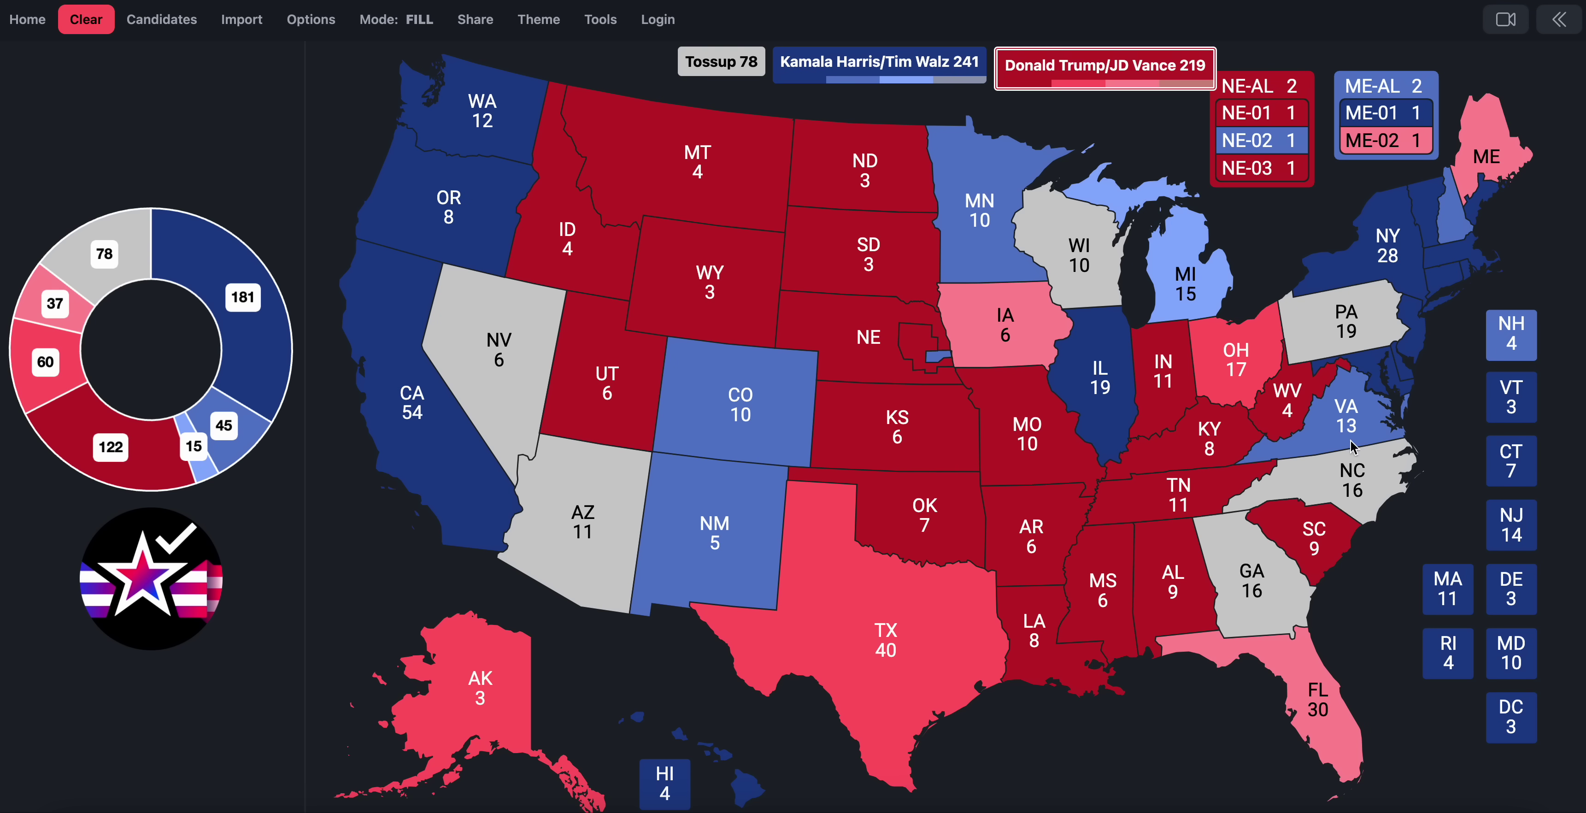
click(1362, 481)
click(1362, 481)
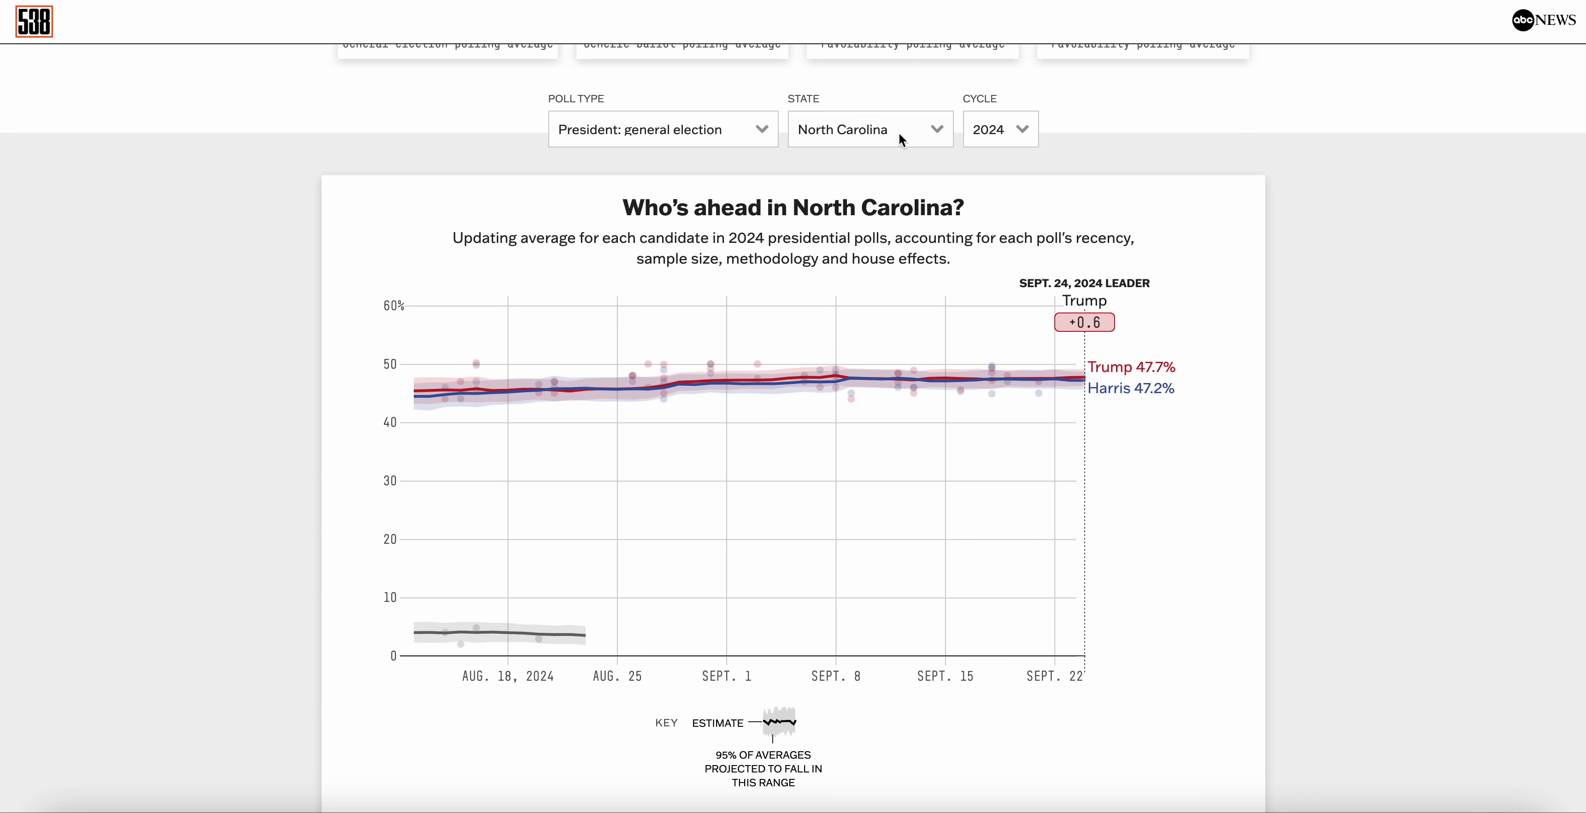
Step: Look up Pennsylvania's presidential polling average on 538 and shade Pennsylvania light blue for Harris/Walz on the electoral map
click(899, 132)
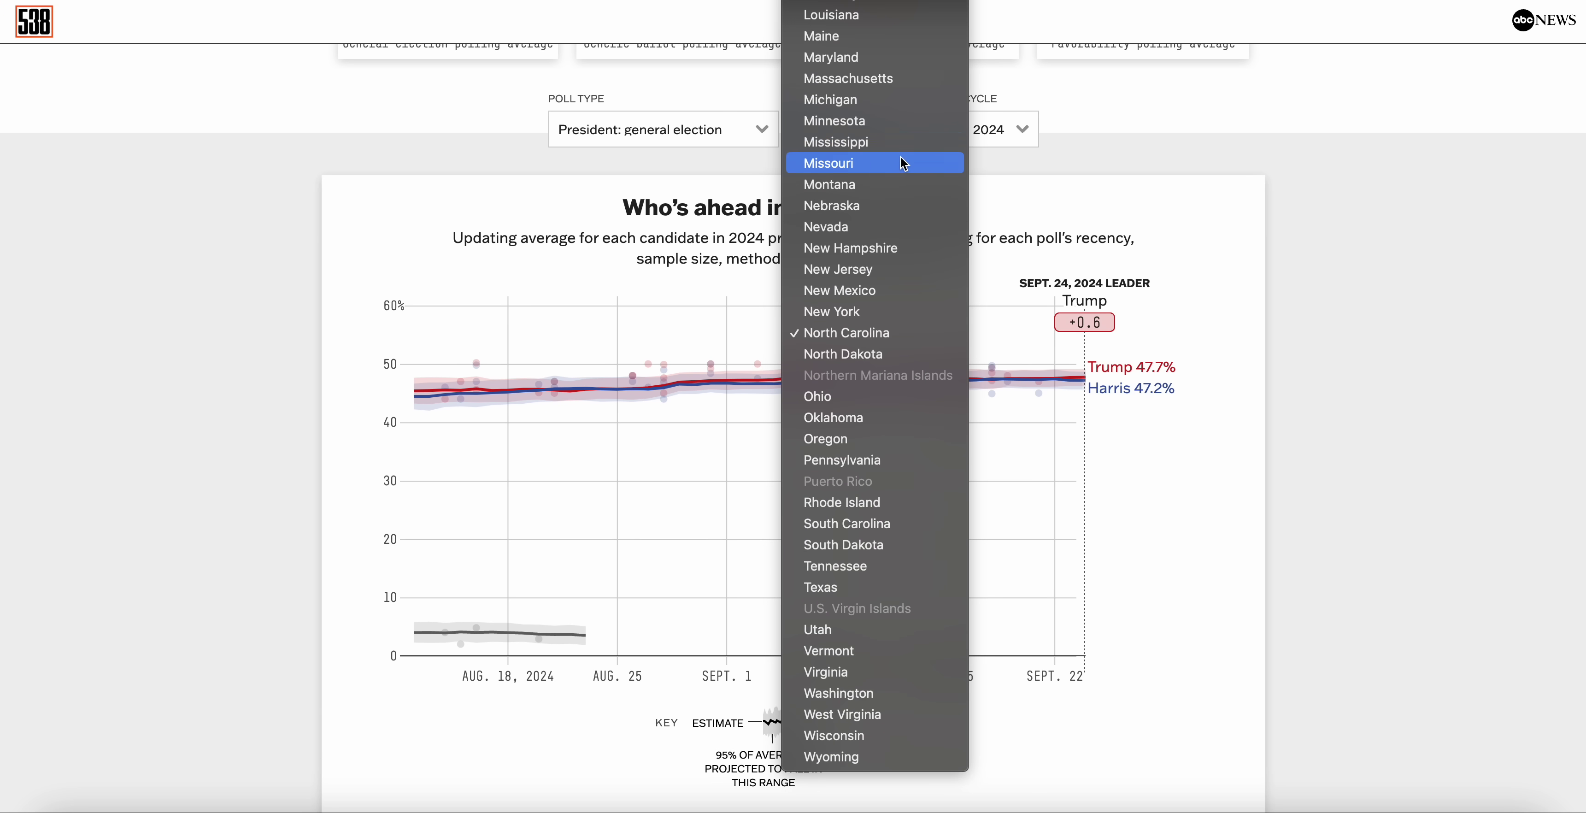
click(886, 460)
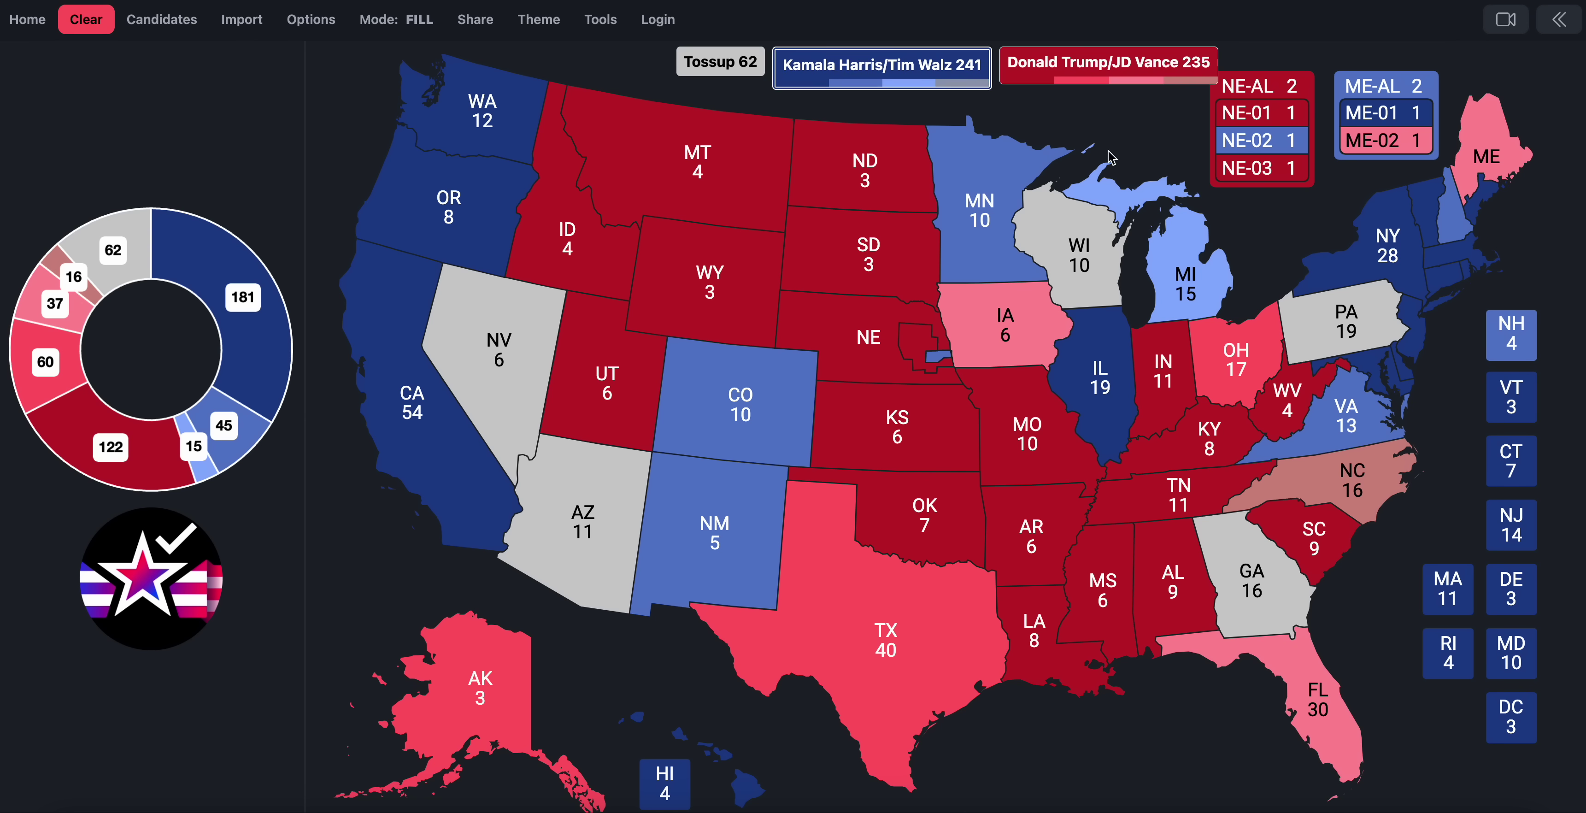
click(1332, 329)
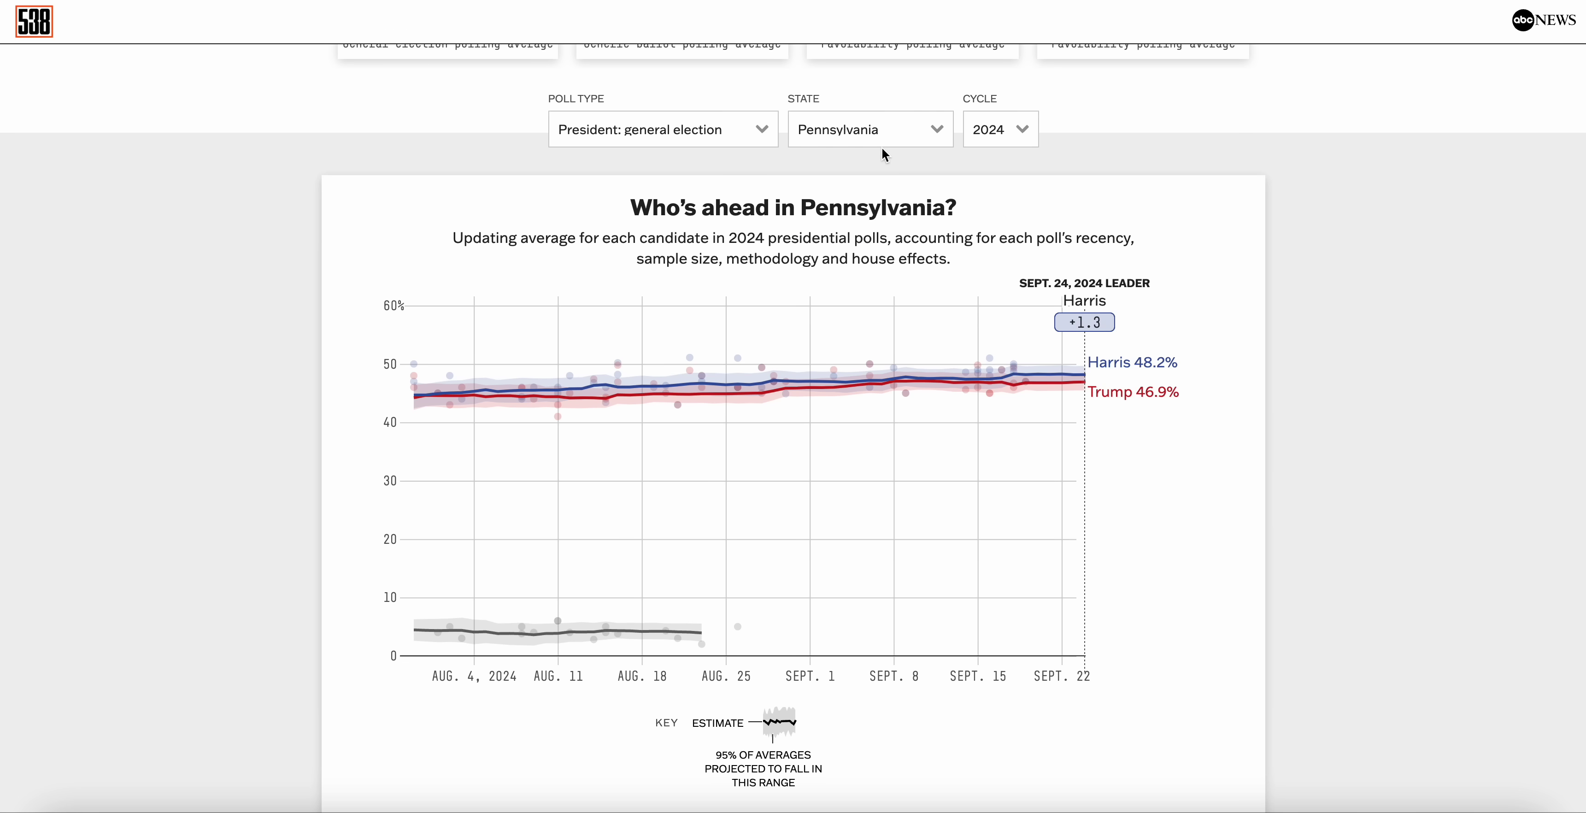
Step: Look up Nevada's presidential polling average on 538 and shade Nevada grayish blue for Harris/Walz on the electoral map
click(882, 145)
scroll(885, 151, up, 5)
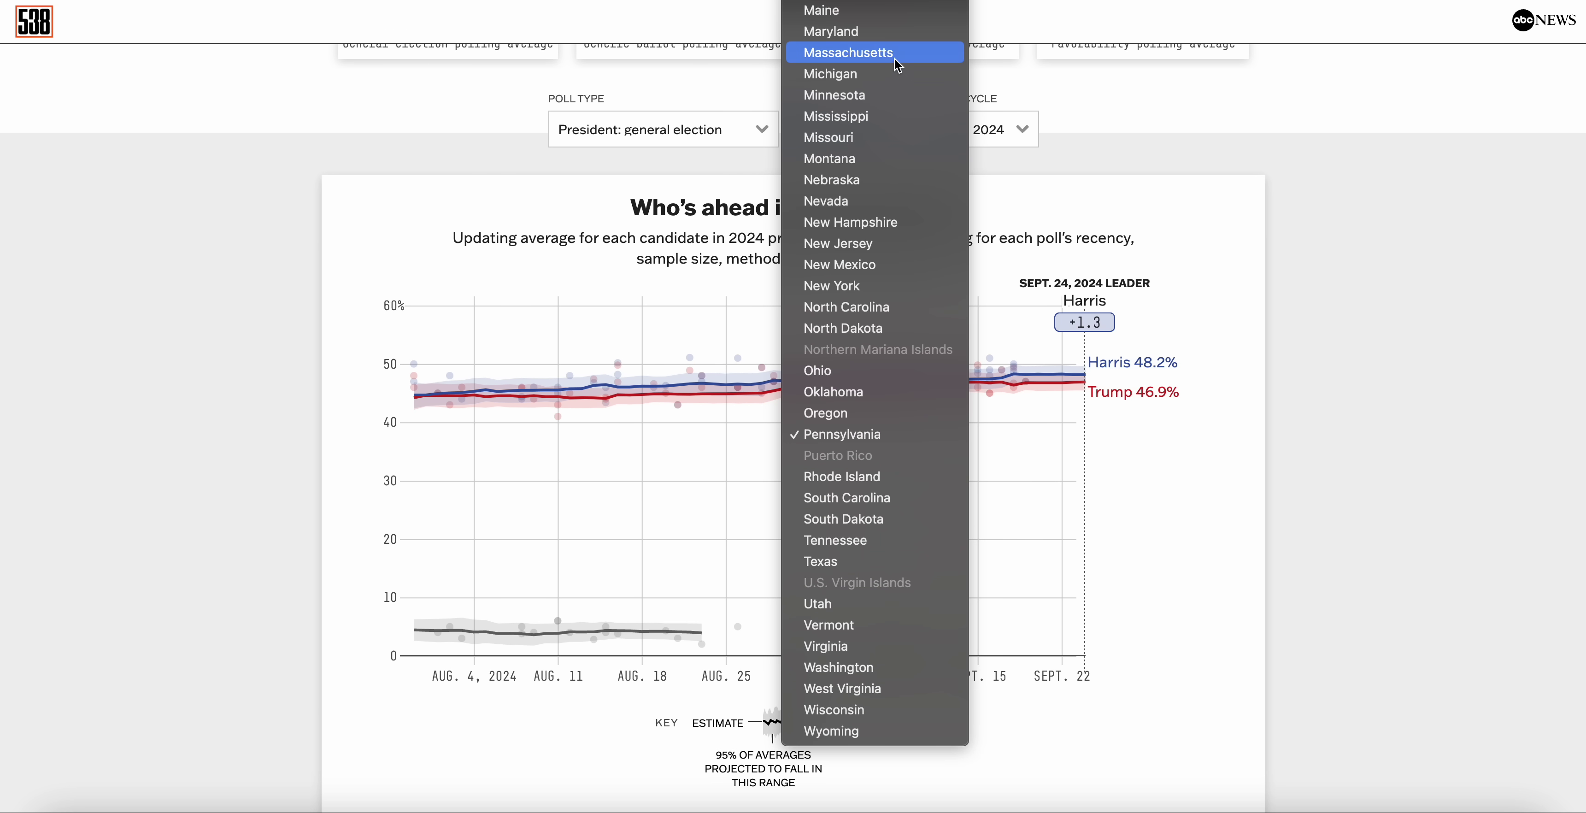
click(863, 201)
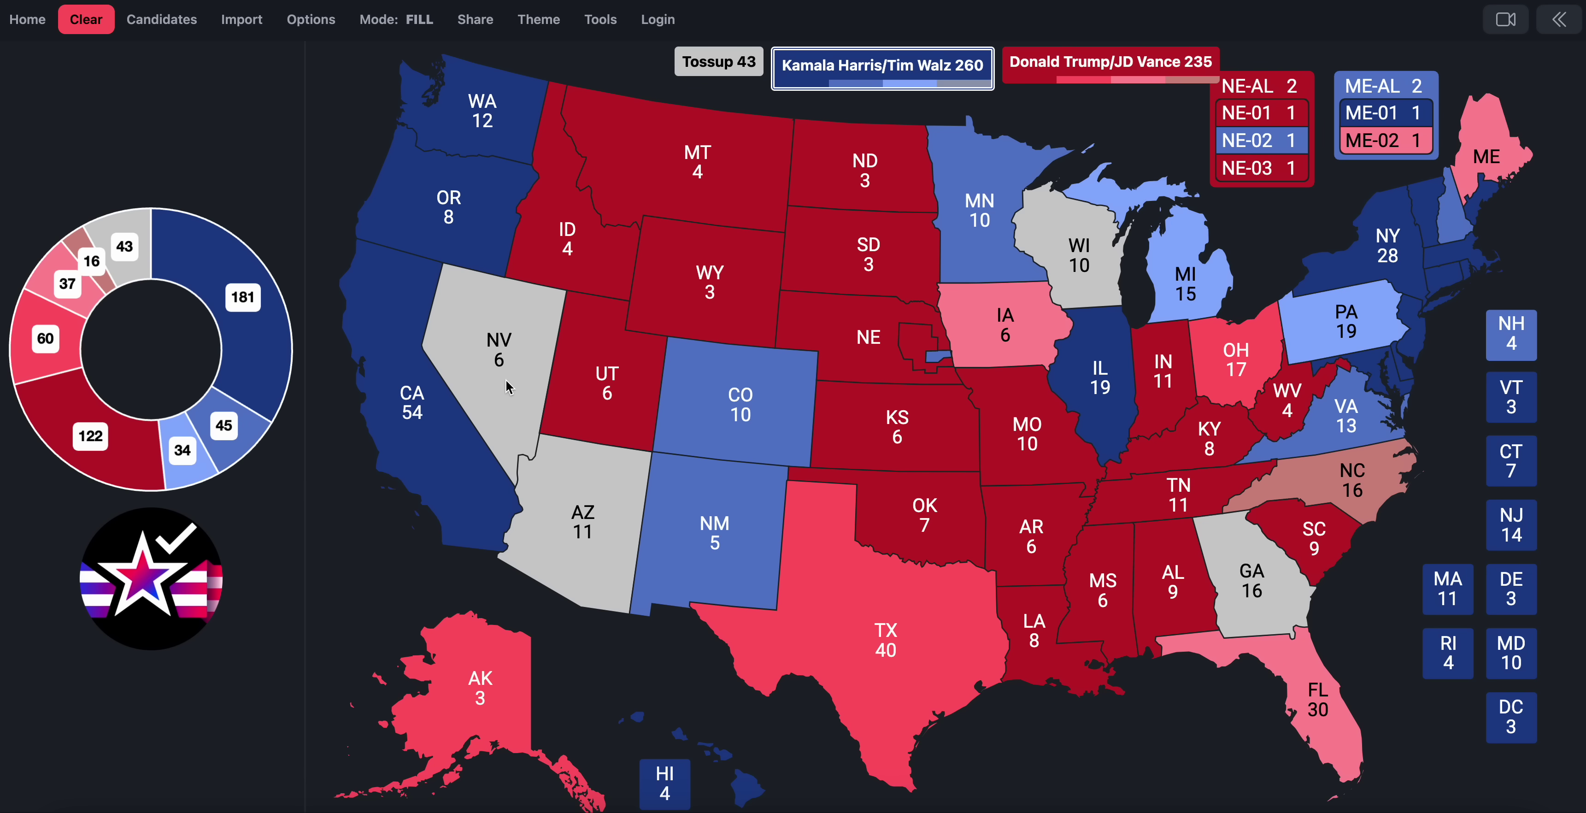
click(493, 384)
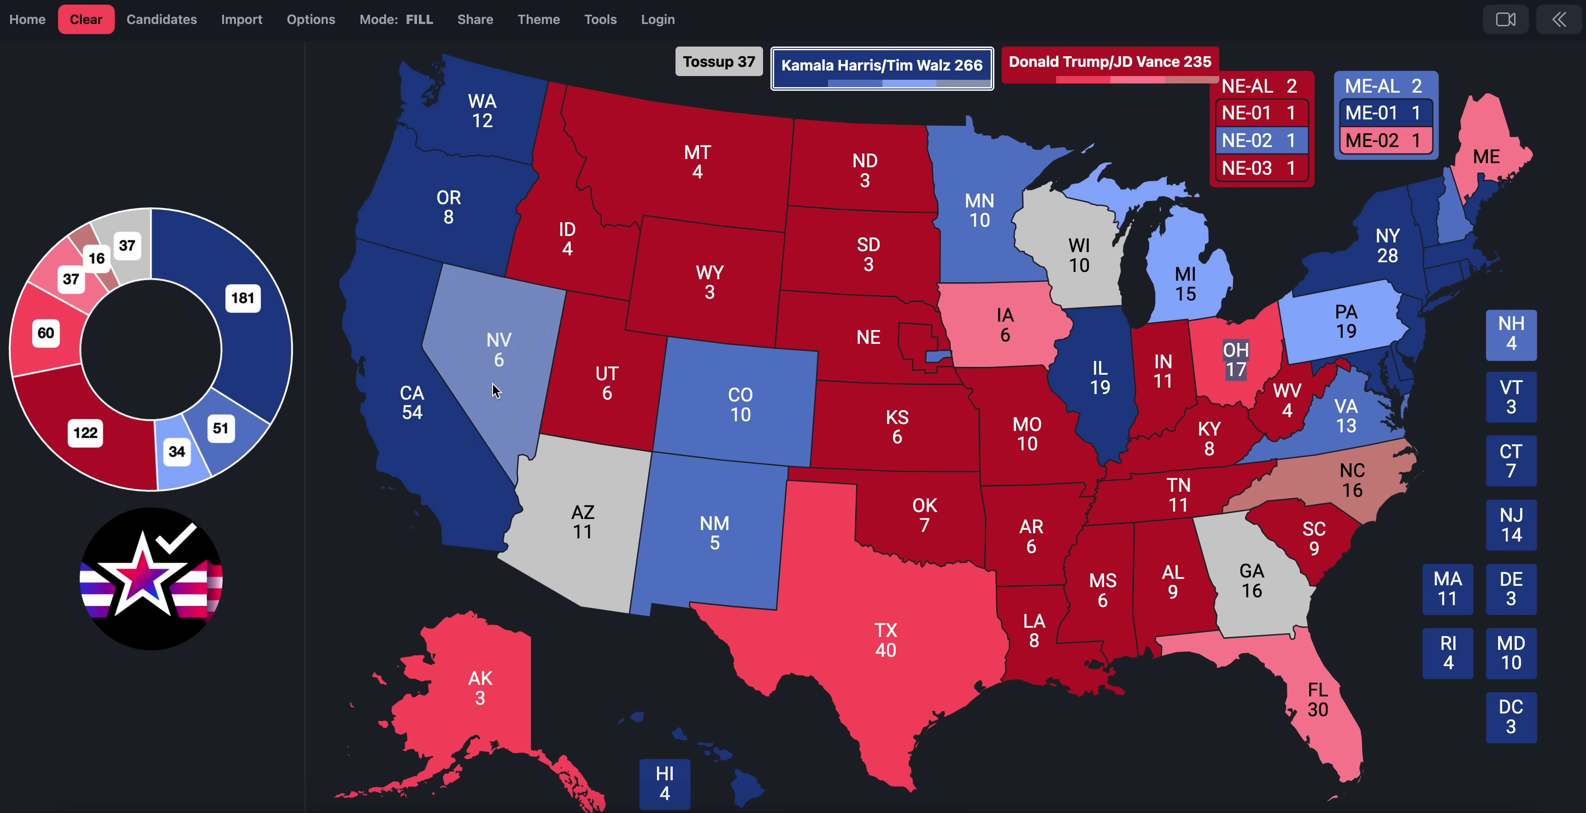
click(493, 385)
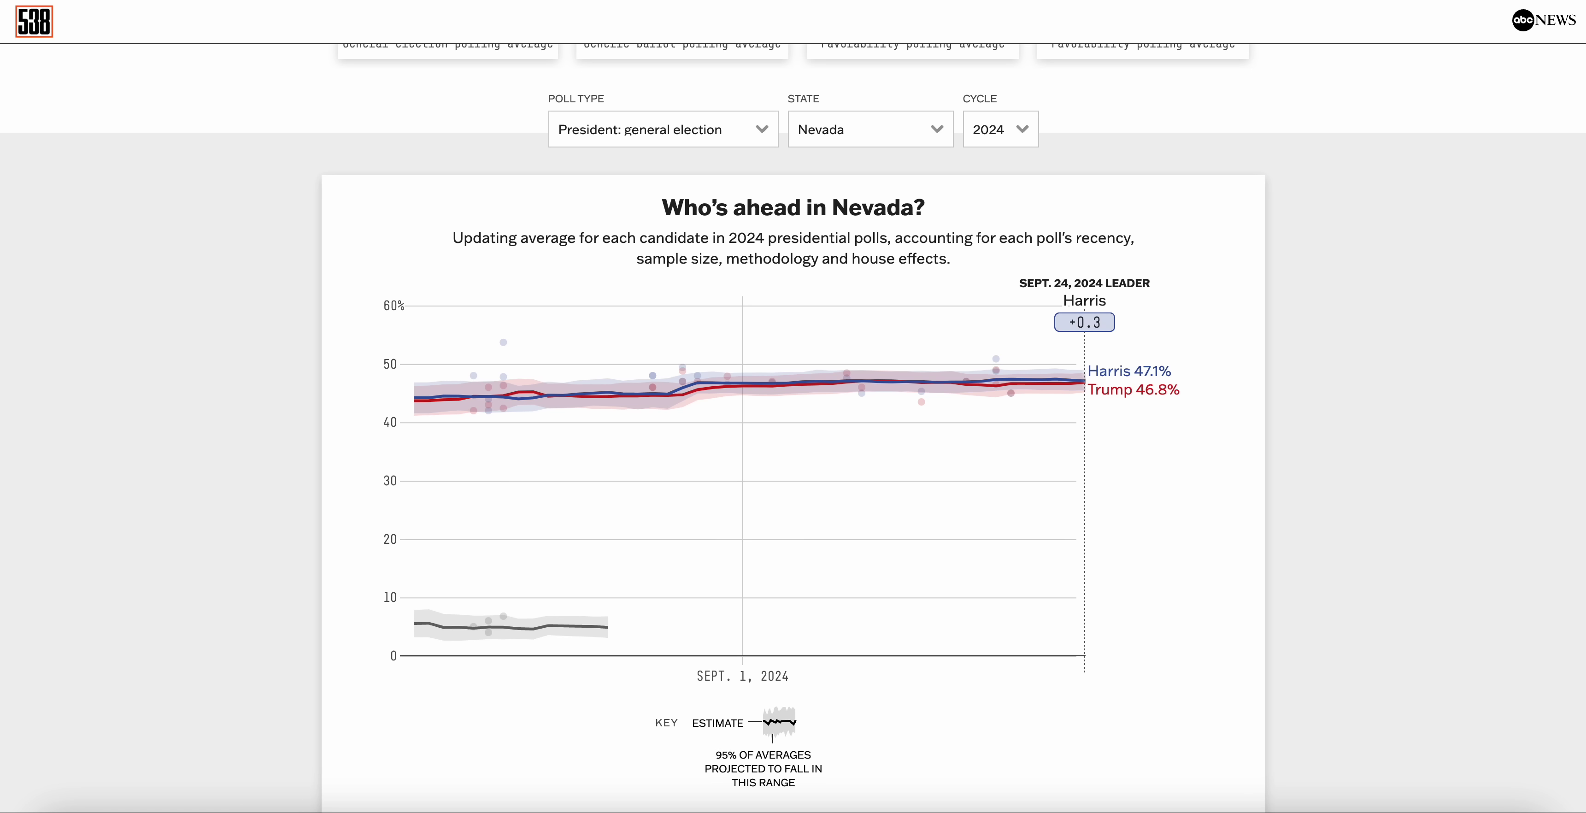
Step: Look up Georgia's presidential polling average on 538 and shade Georgia light pinkish red for Trump/Vance on the electoral map
click(850, 132)
scroll(862, 112, up, 7)
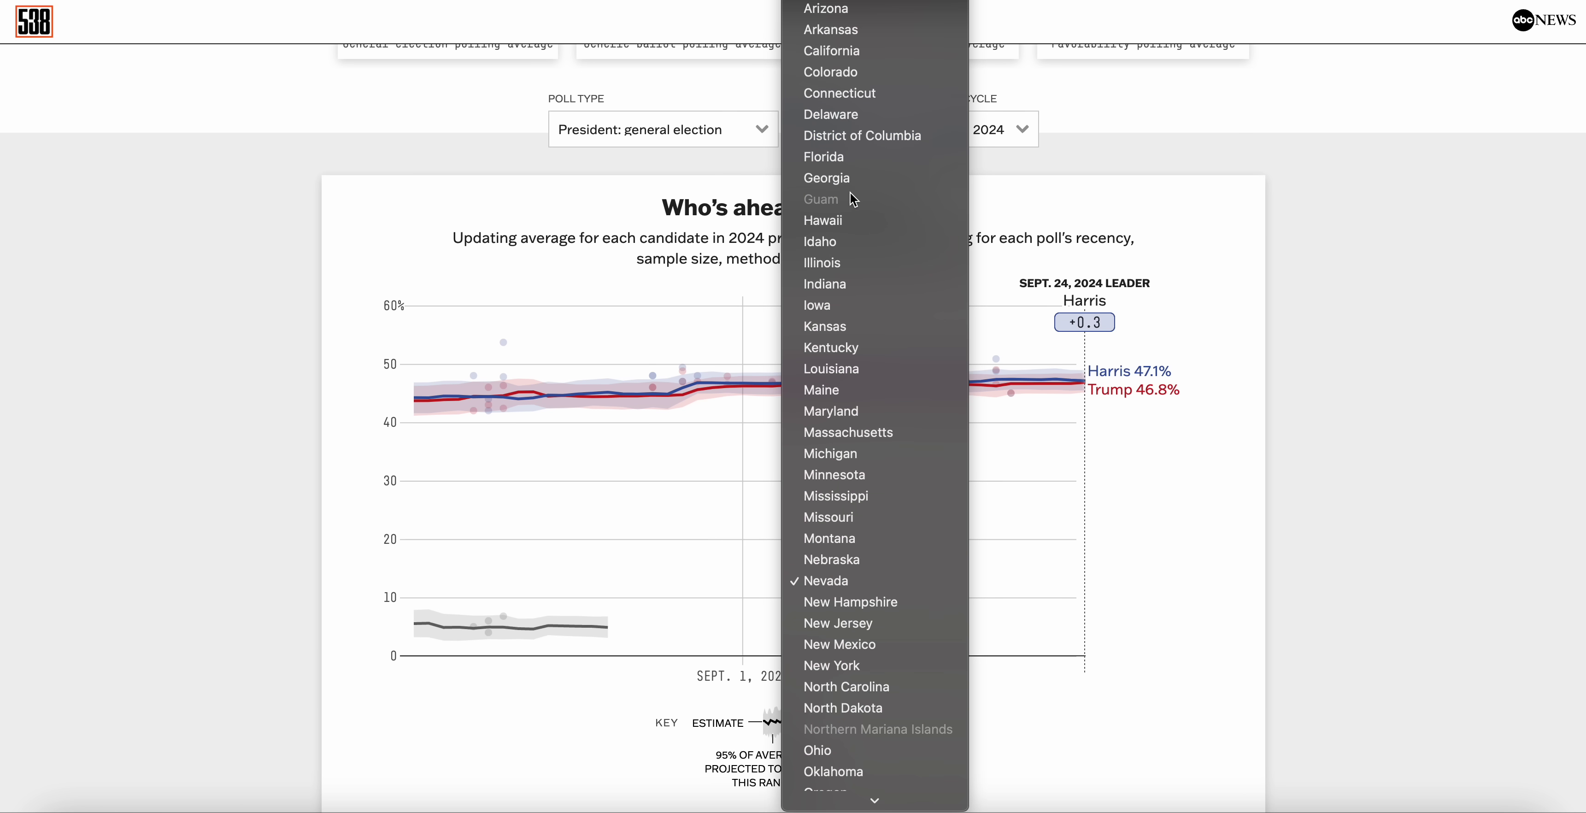
click(930, 170)
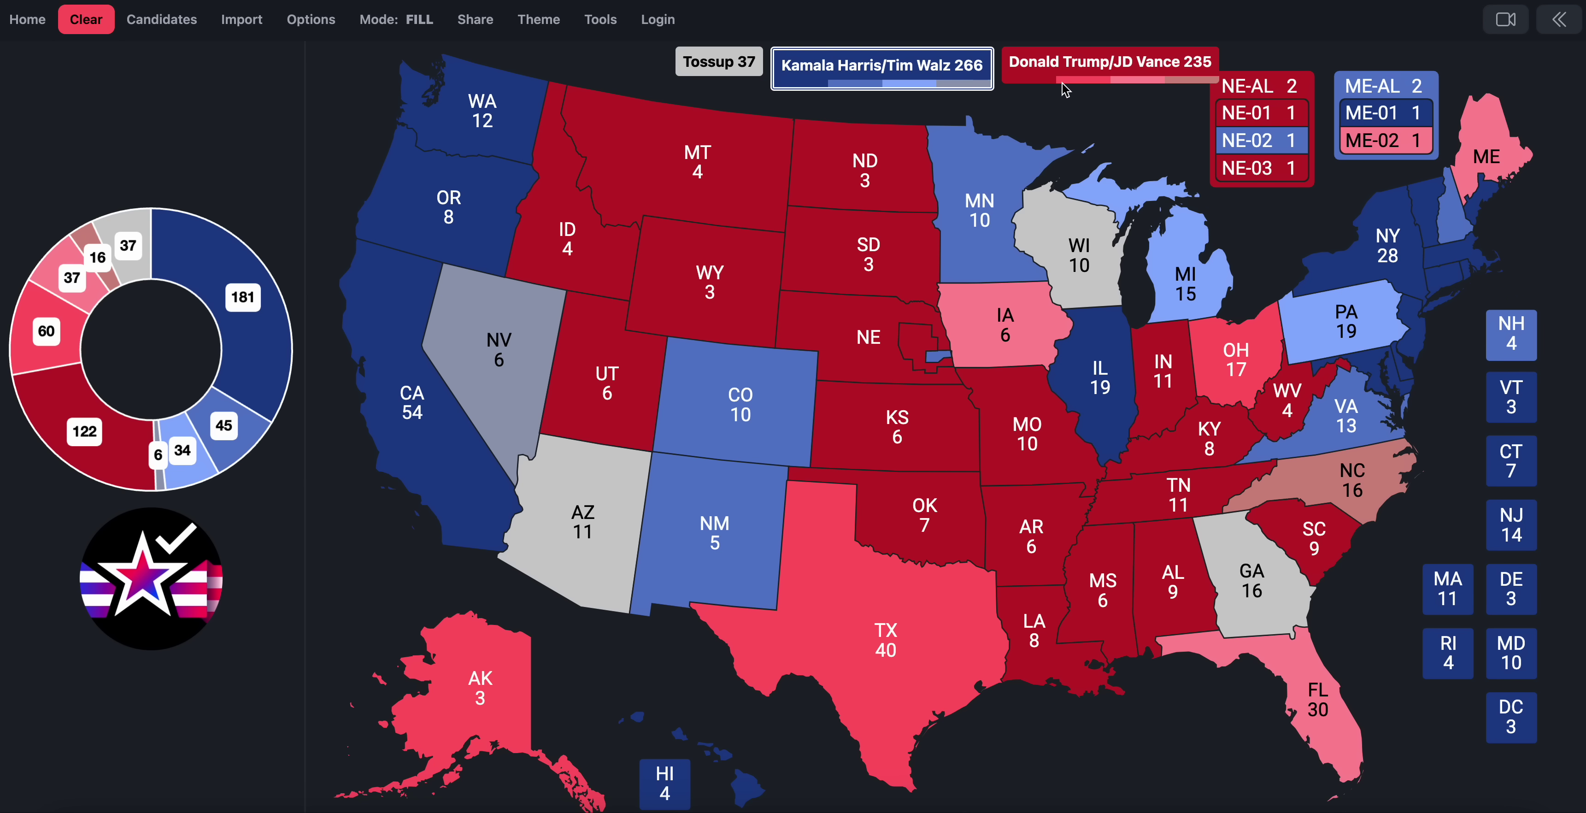
click(1072, 69)
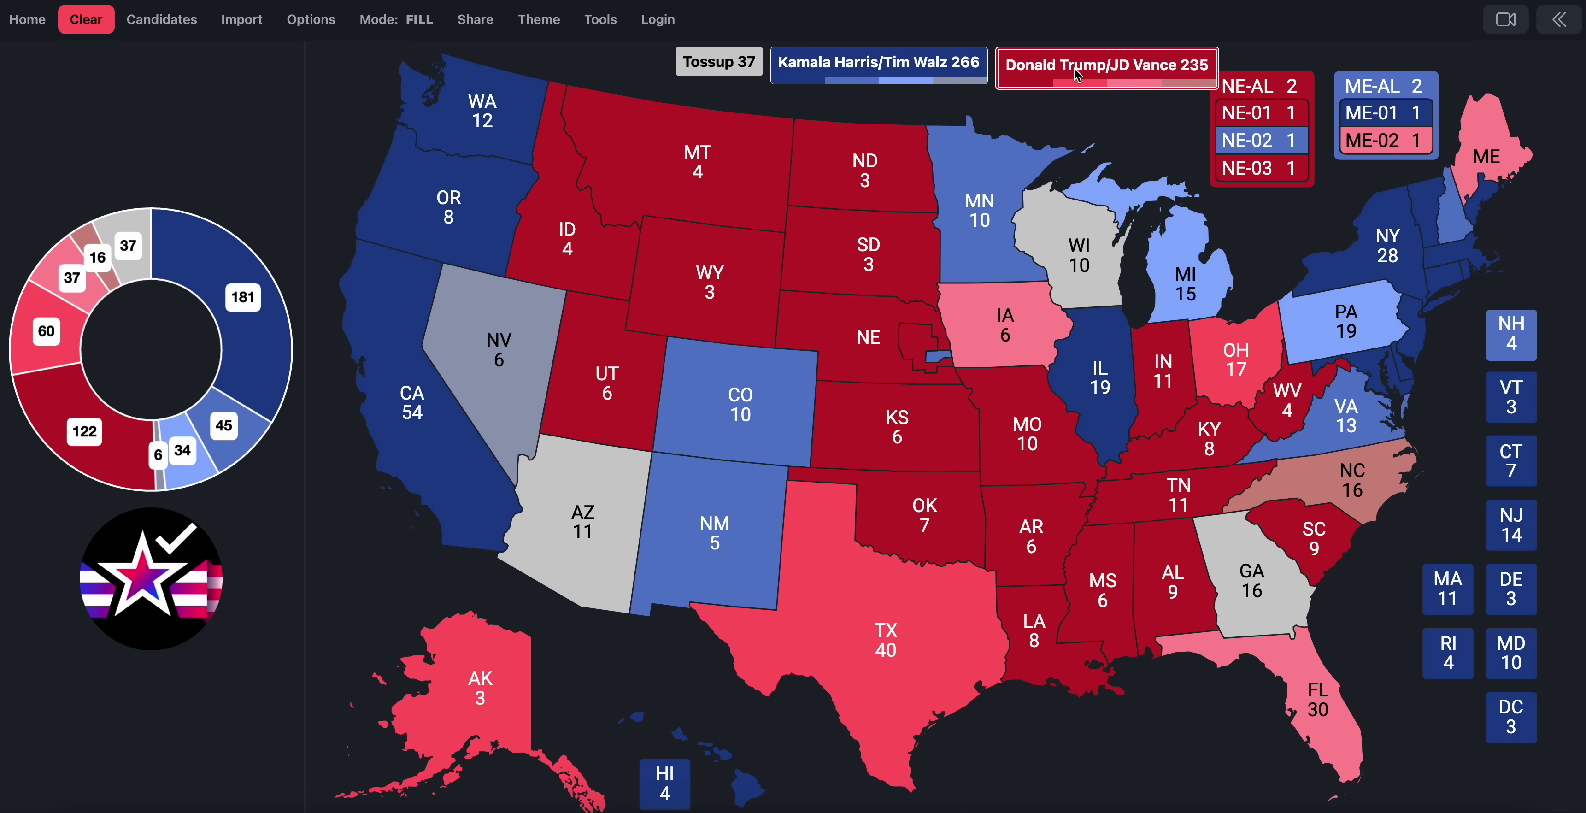
click(1265, 599)
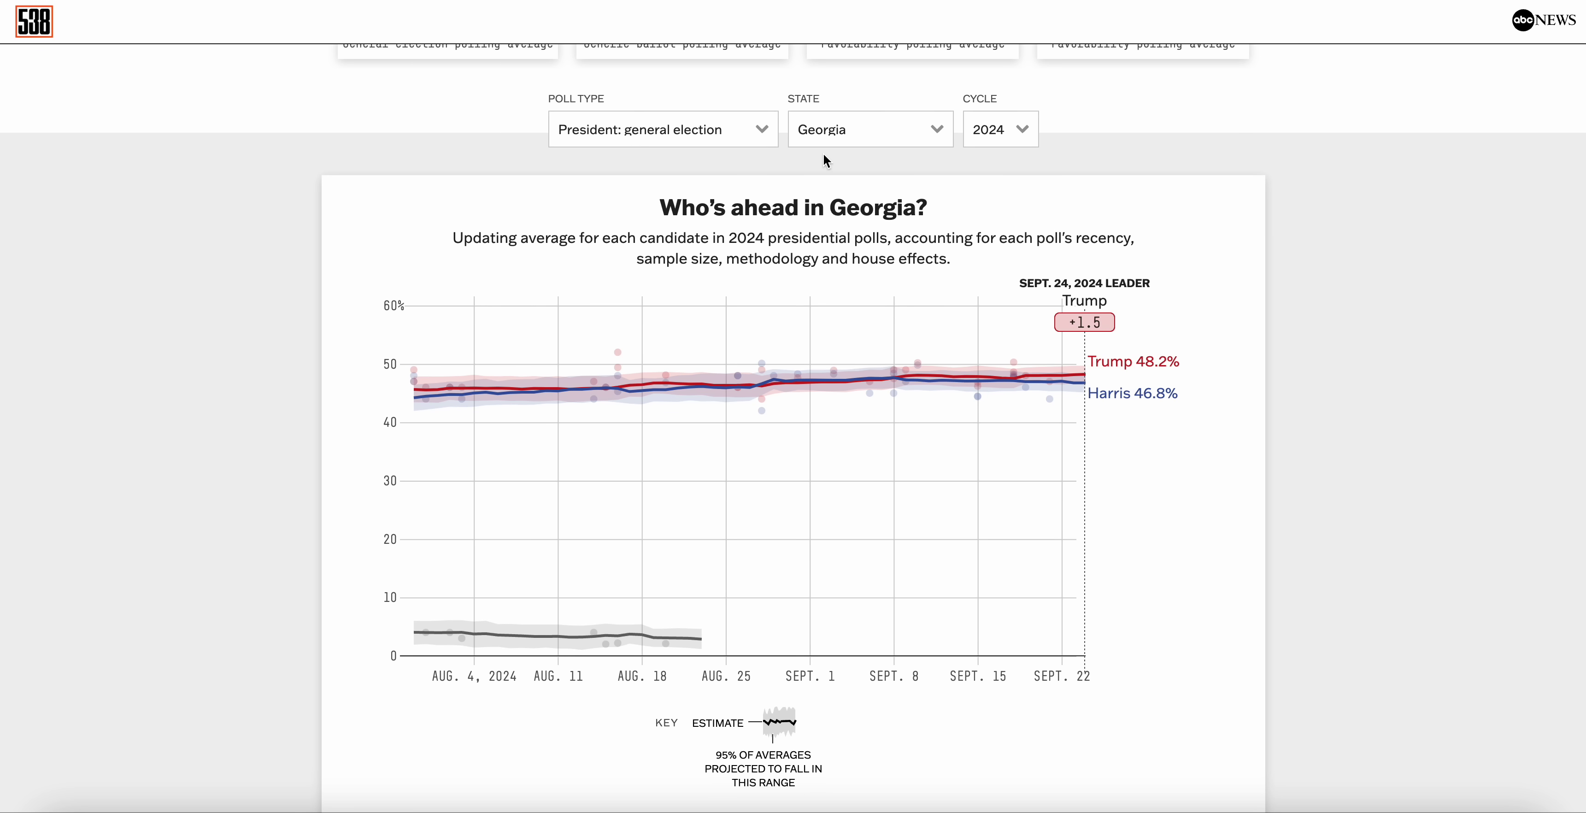
Step: Look up Arizona's presidential polling average on 538 and shade Arizona light pinkish red for Trump/Vance on the electoral map
click(825, 140)
scroll(827, 148, up, 2)
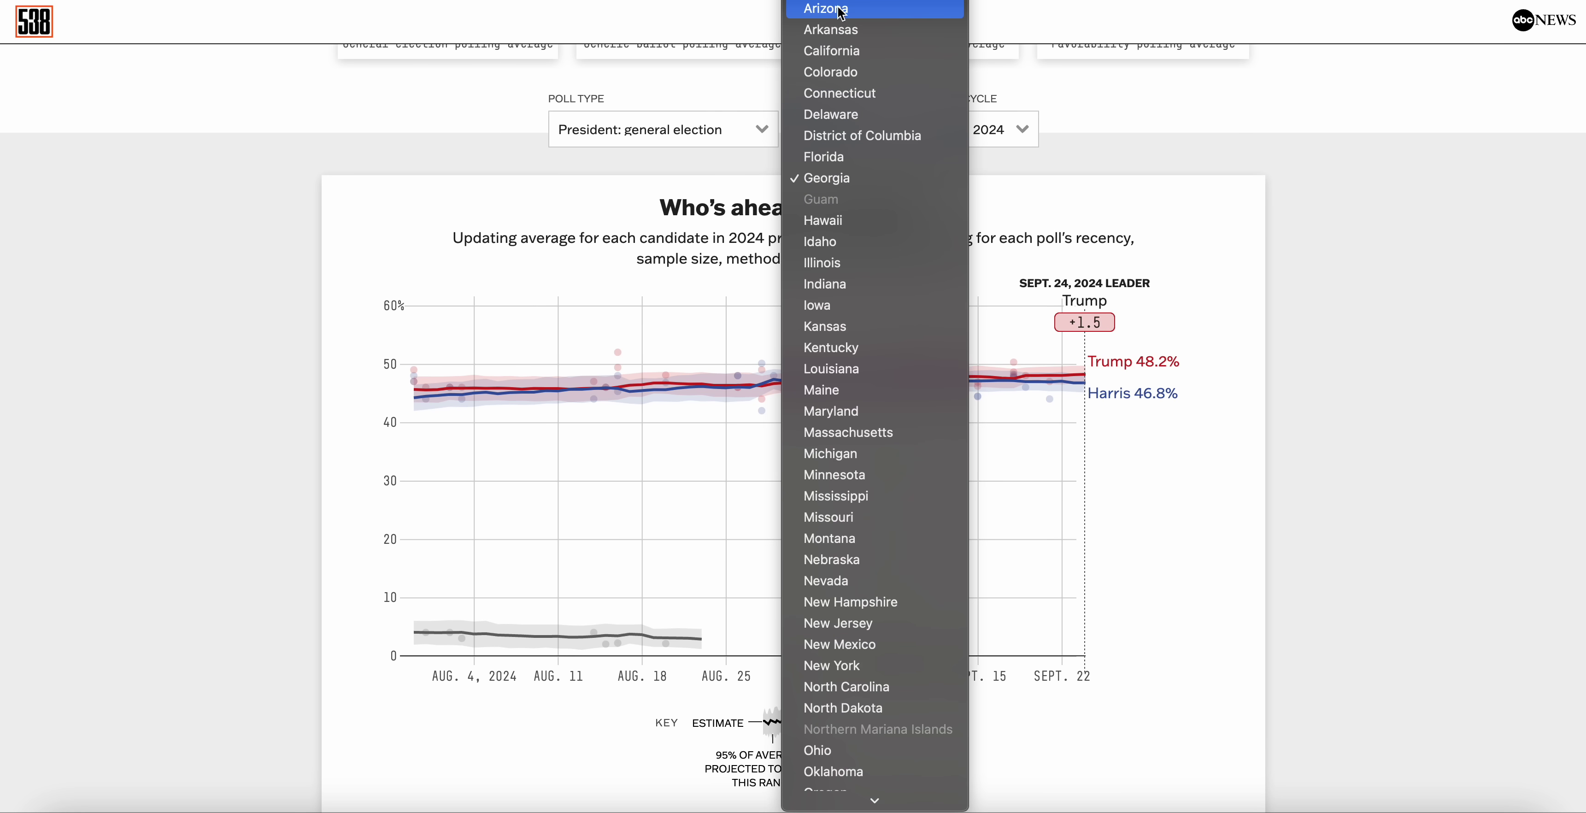
click(842, 13)
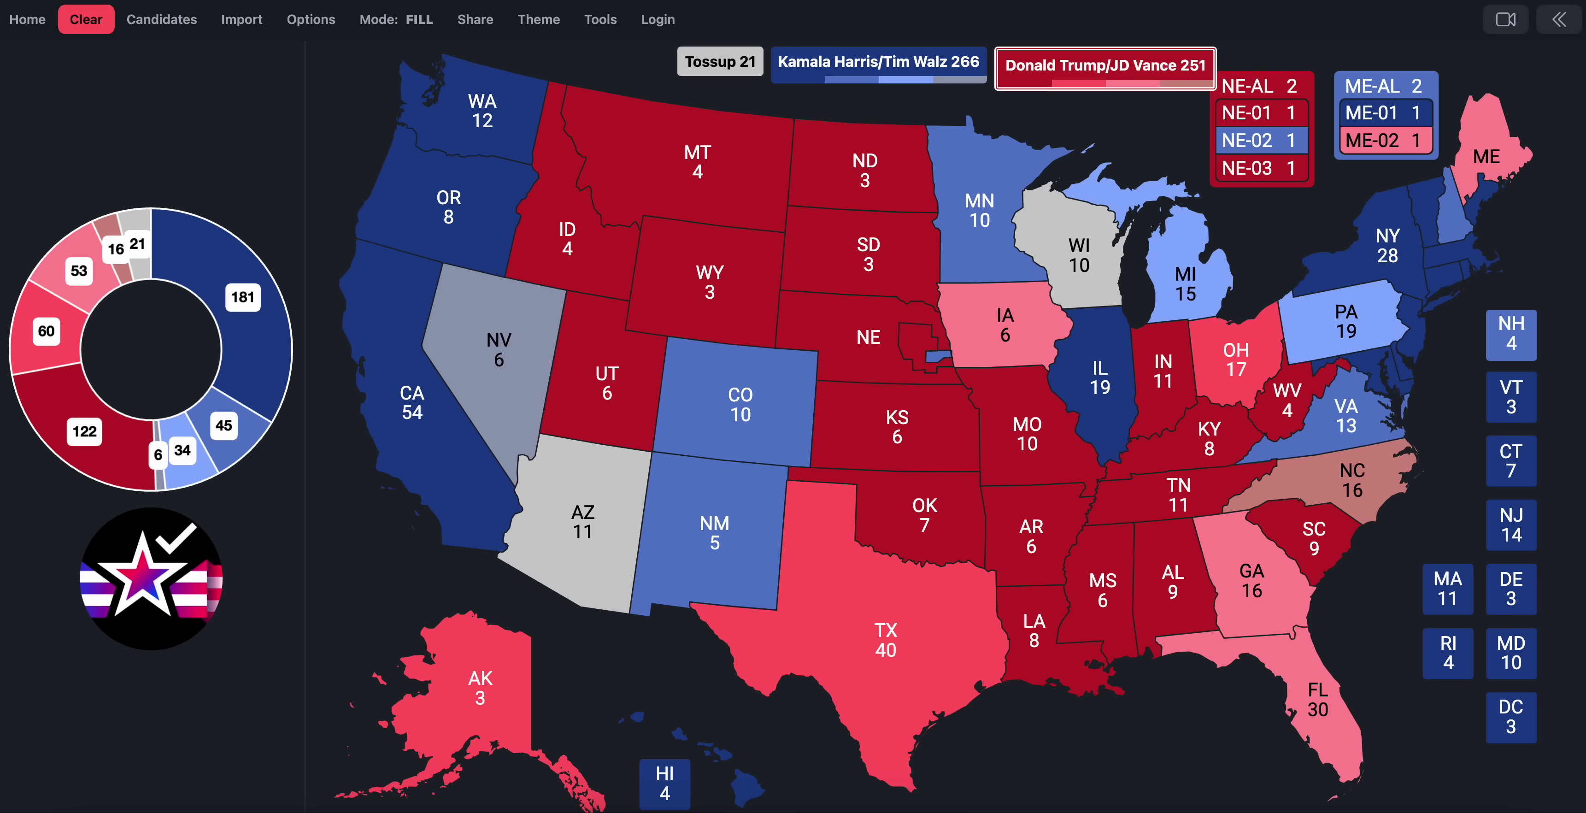
click(567, 520)
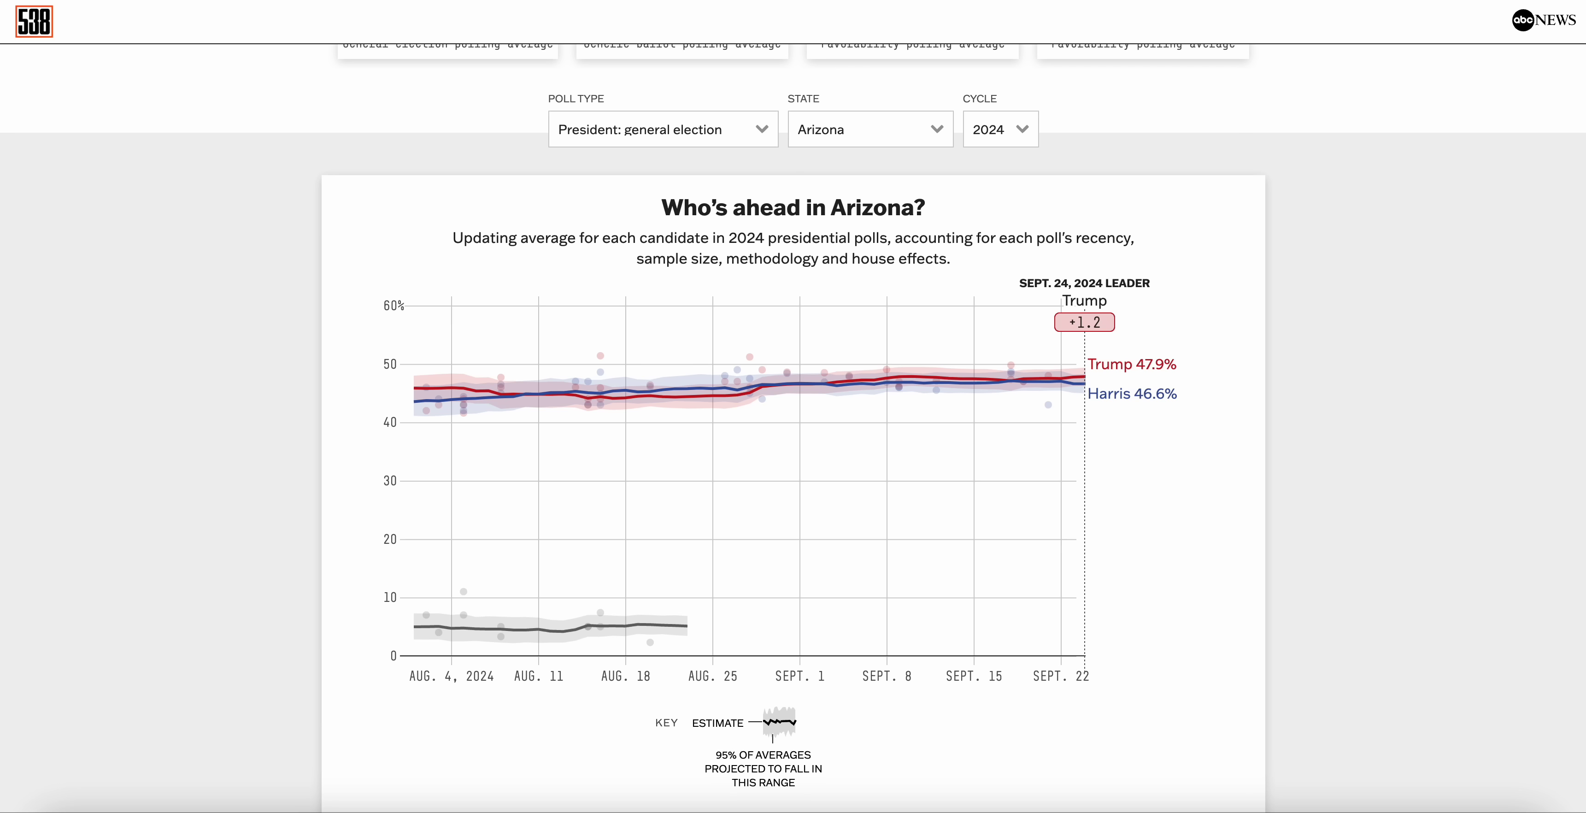
Step: Look up Wisconsin's presidential polling average on 538 and shade Wisconsin light blue for Harris/Walz on the electoral map
click(828, 128)
scroll(883, 345, down, 10)
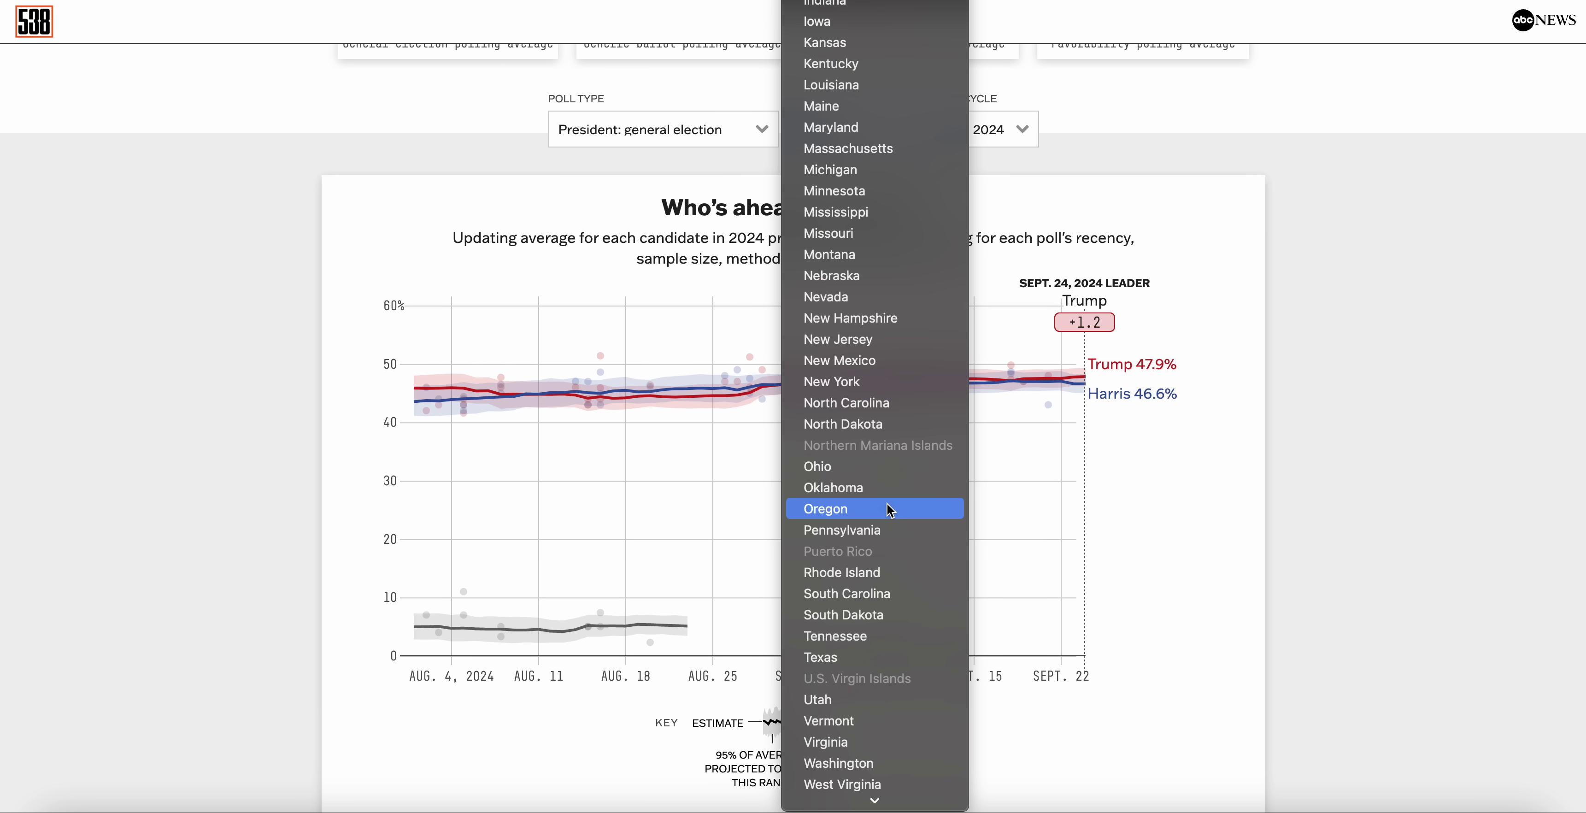
scroll(884, 511, down, 1)
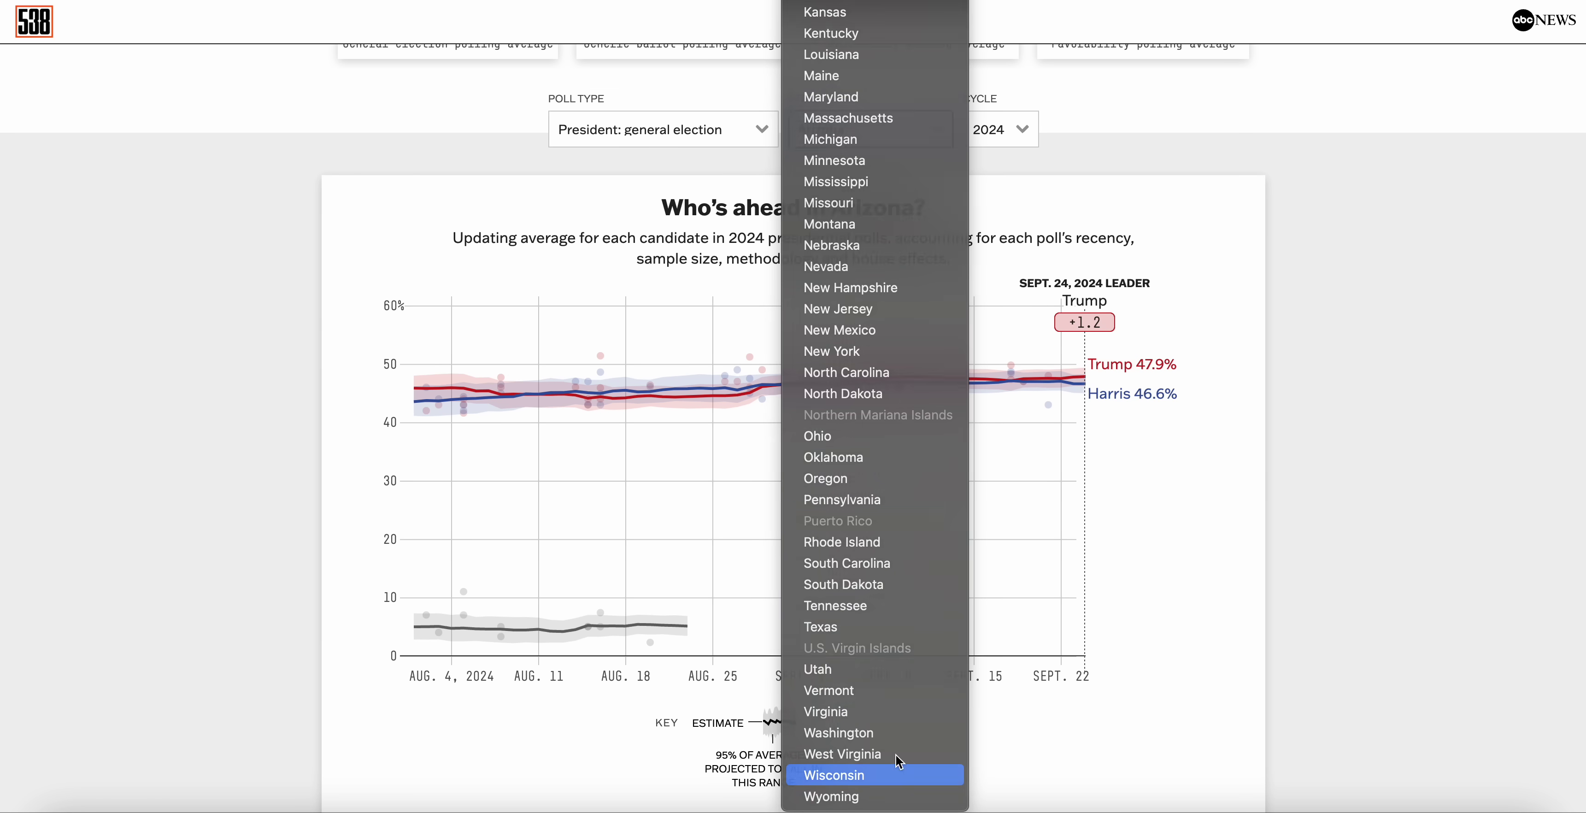
click(882, 787)
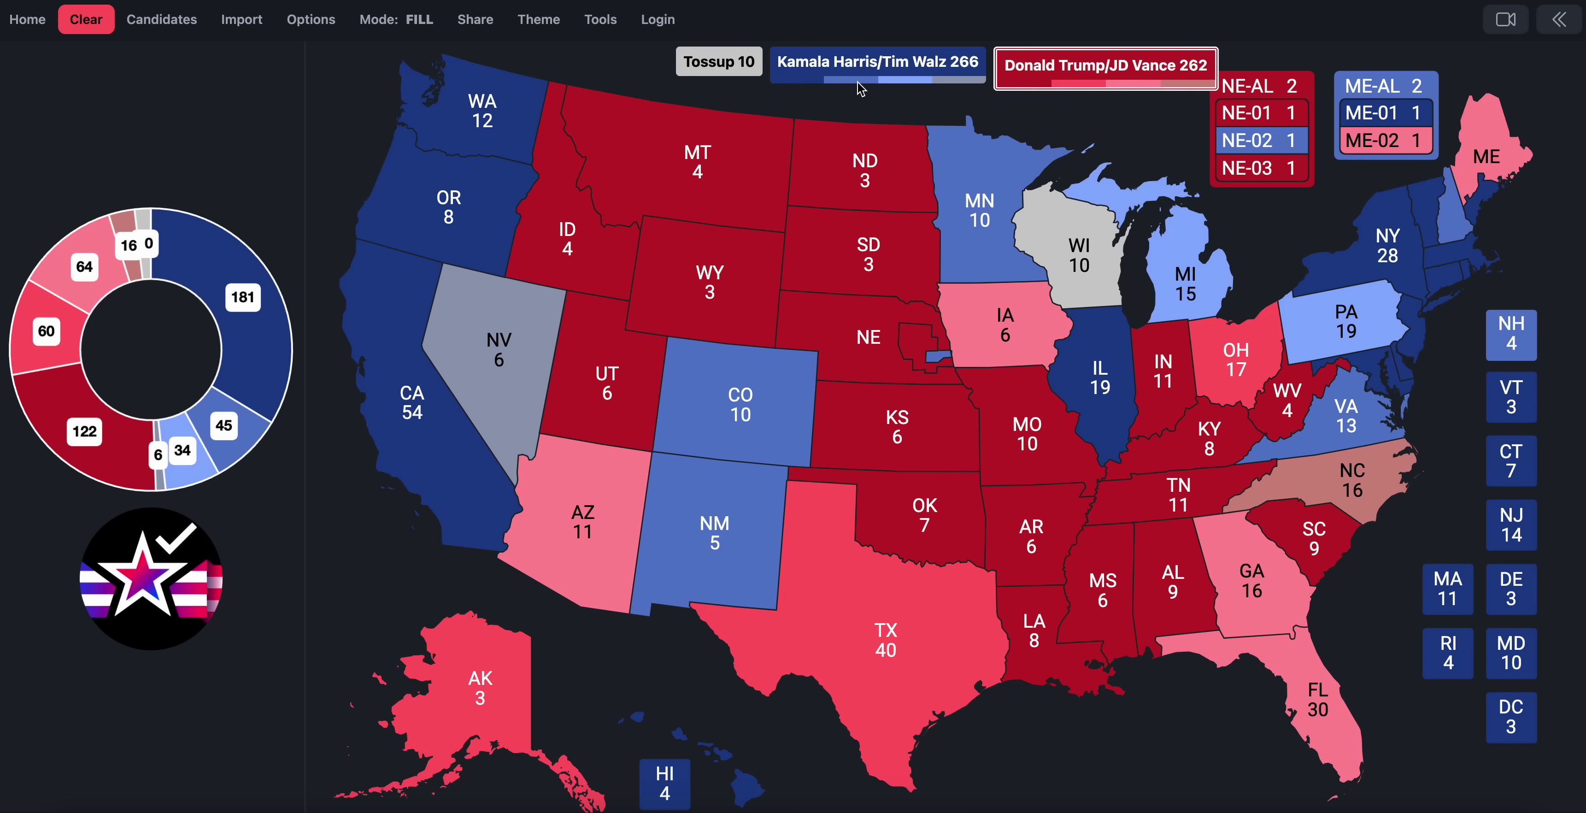
click(862, 86)
click(1136, 247)
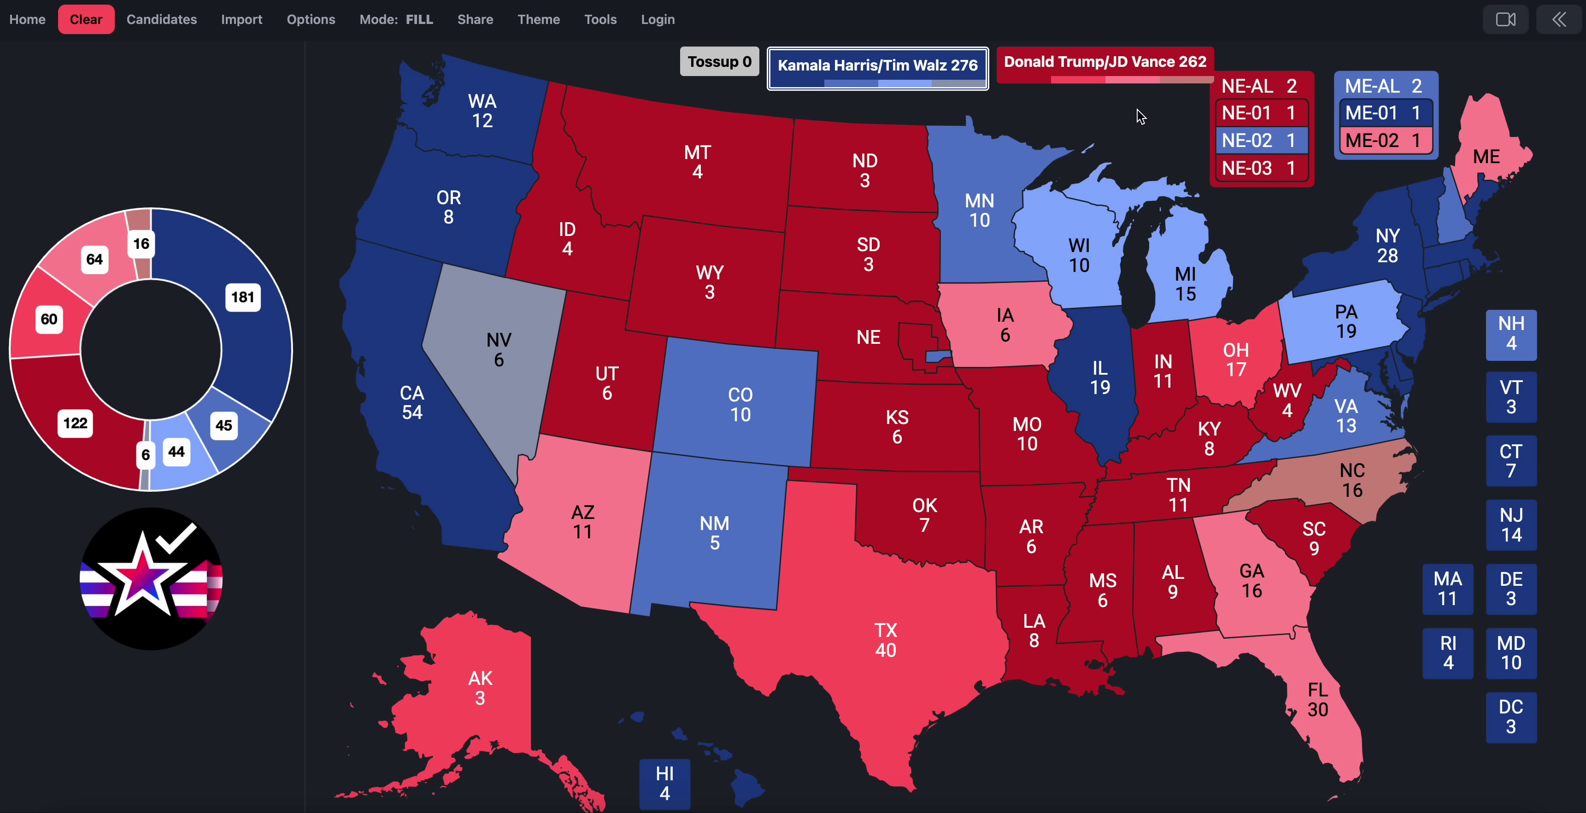